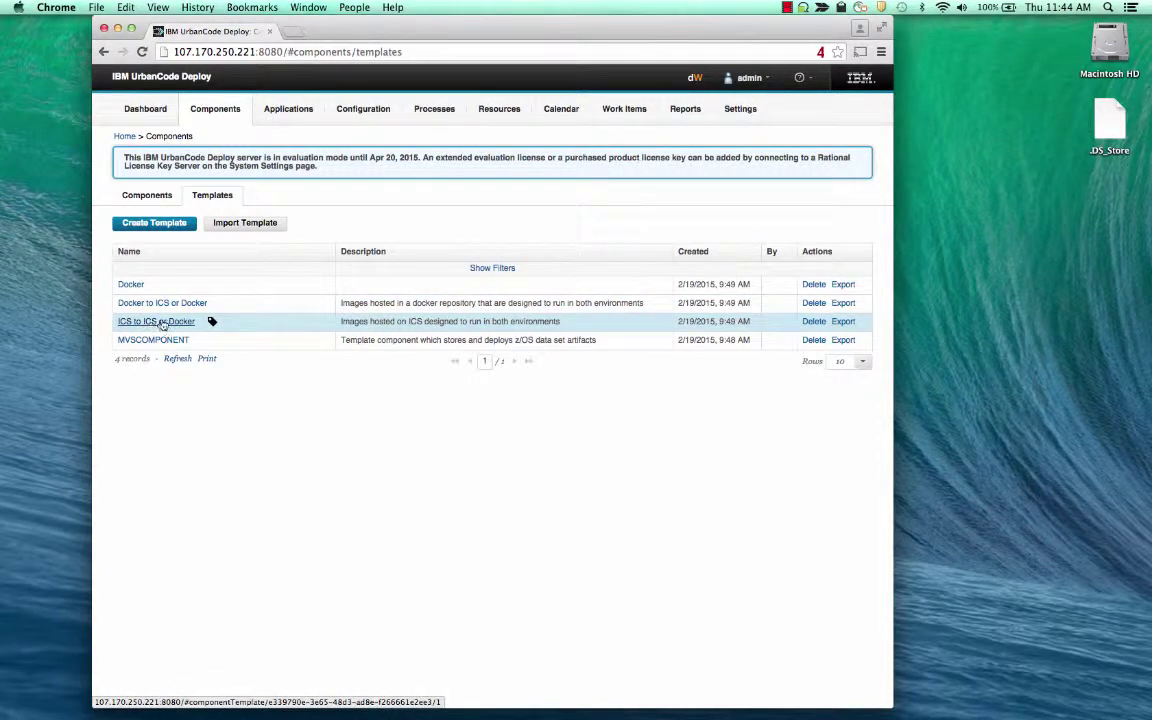
Step: From the ICS to ICS or Docker template, create component acme/trackerdl with Docker registry password ${icsKey}
left_click(163, 323)
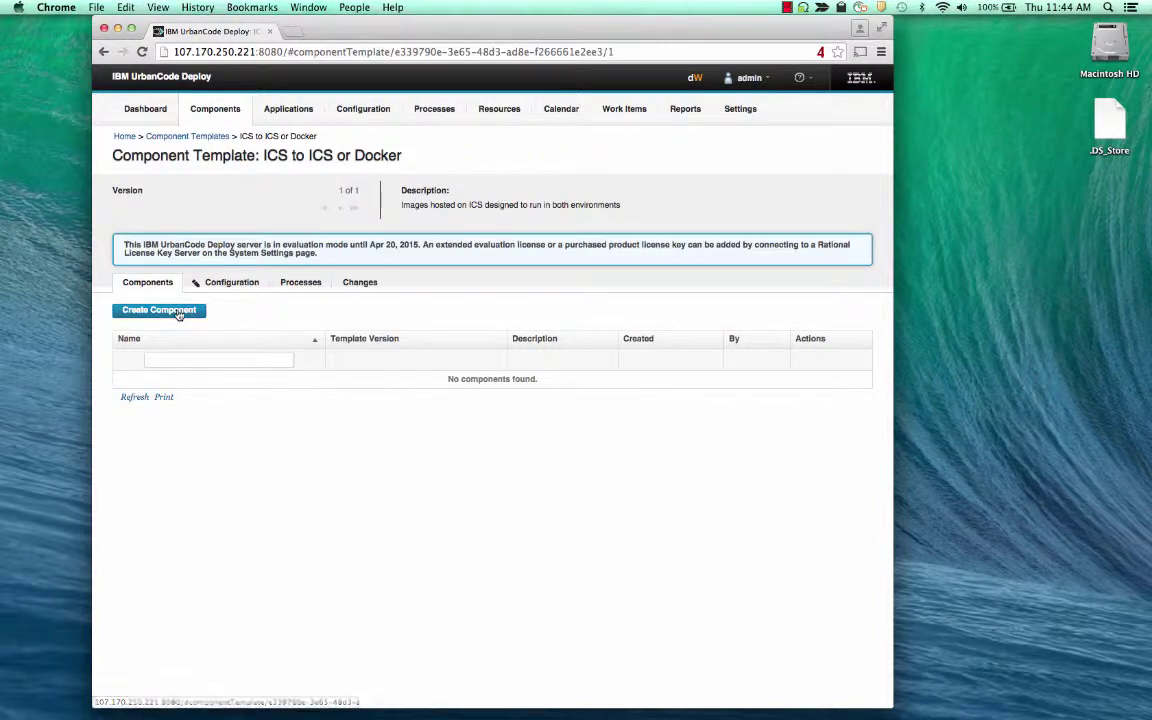
left_click(159, 310)
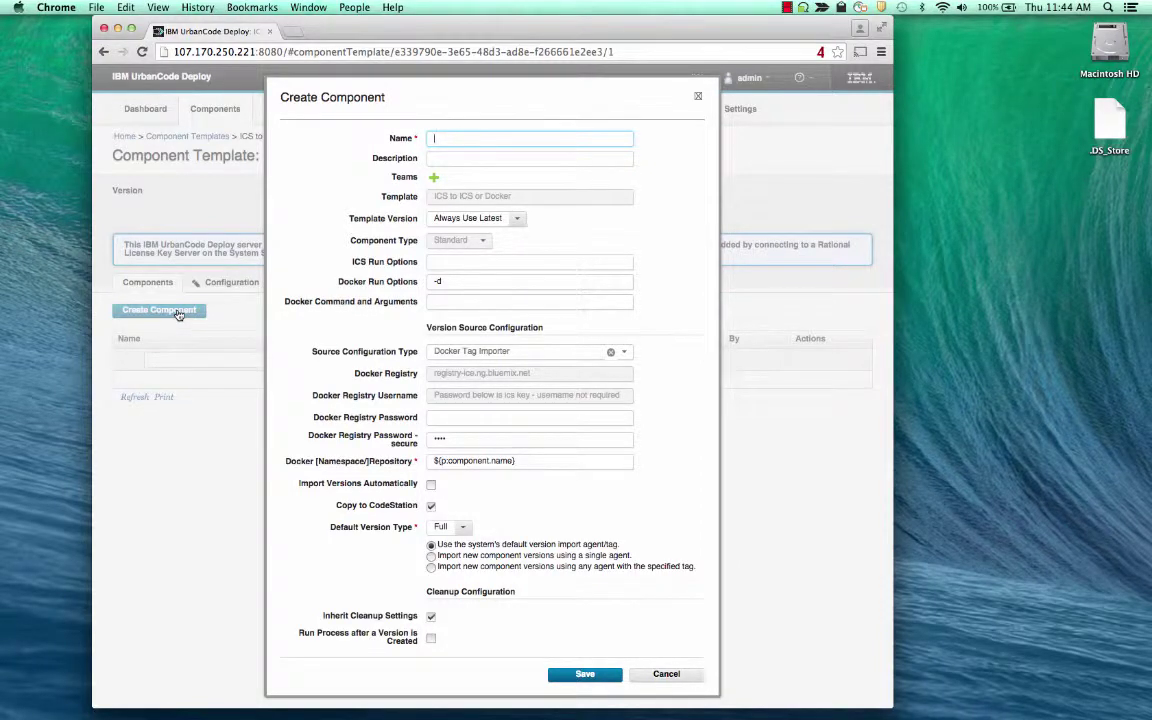
type("acme/")
type("ti")
type("ac")
type("kerd")
left_click(474, 418)
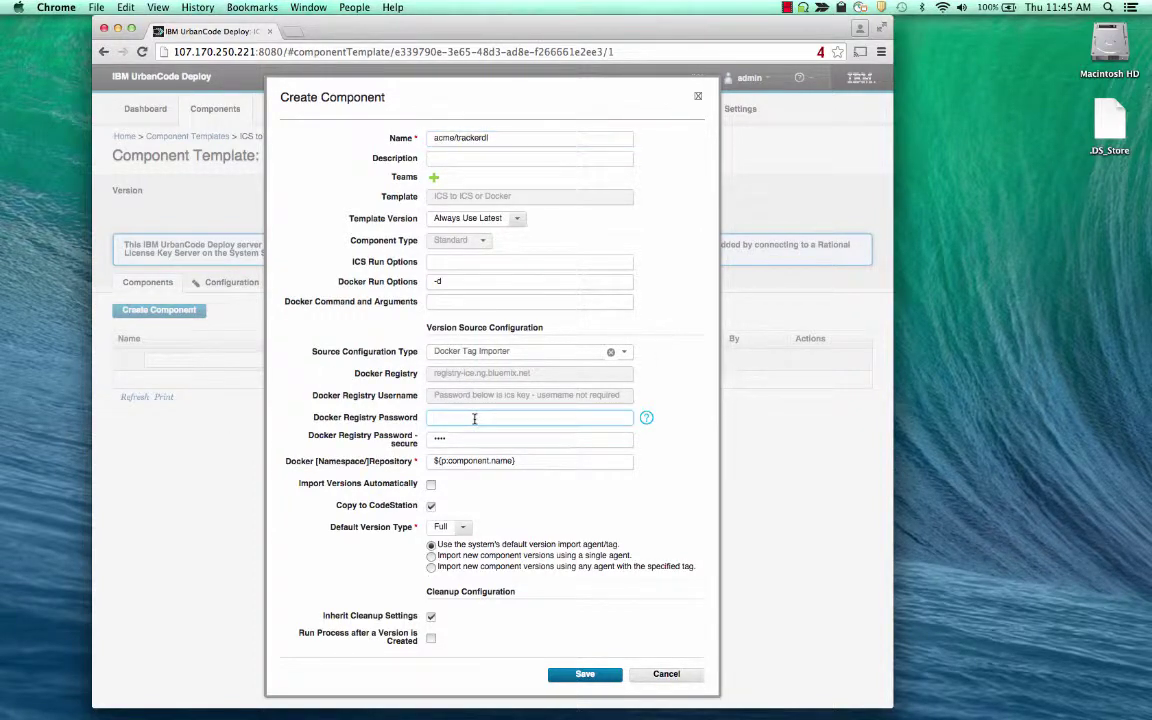
type("${icsKey}")
left_click(584, 675)
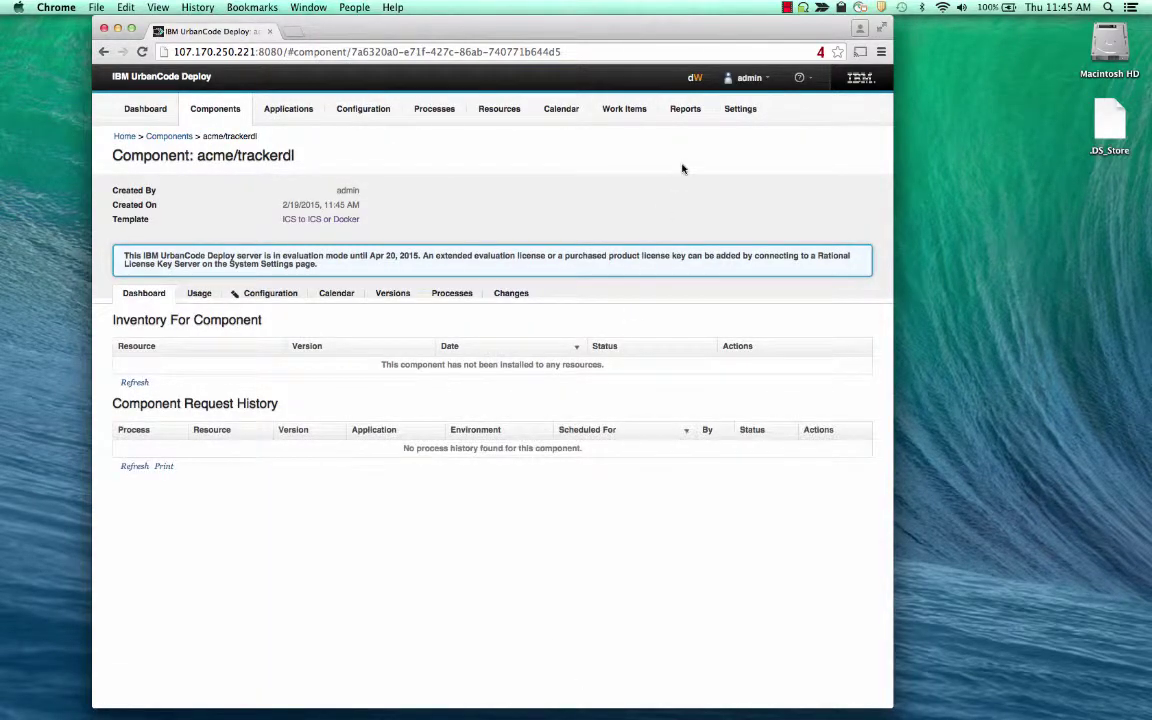
Step: Add a non-secure system property icsKey whose value is the pasted ICS key
left_click(740, 112)
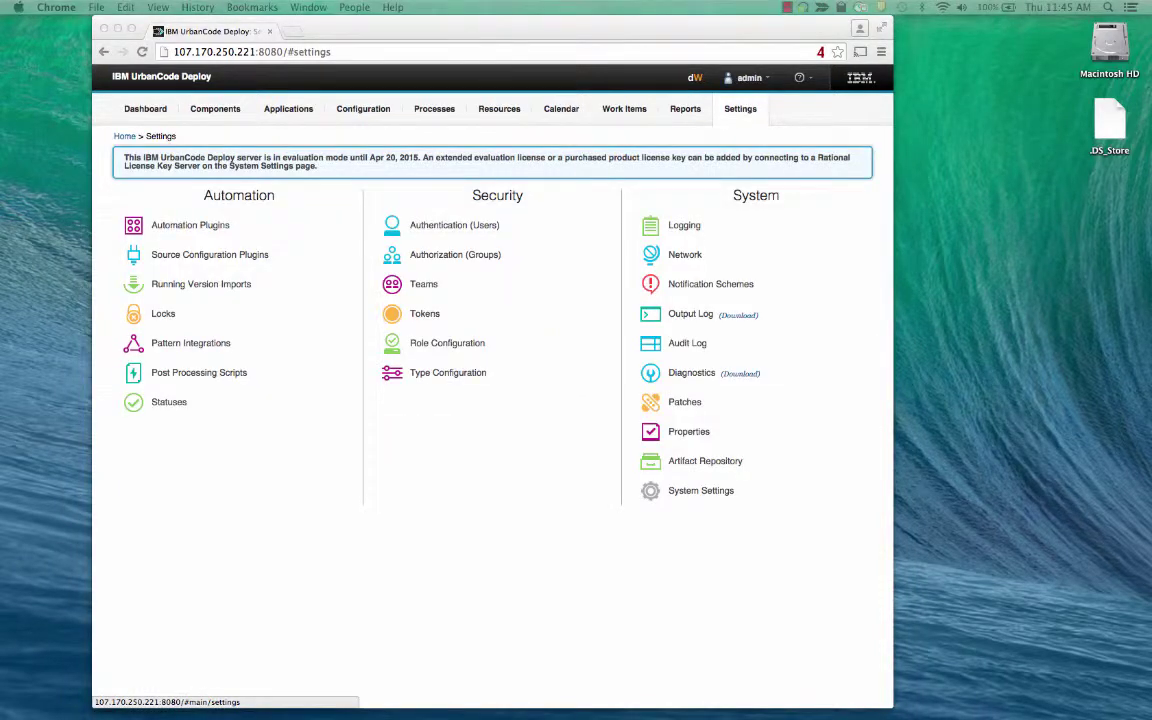
left_click(685, 437)
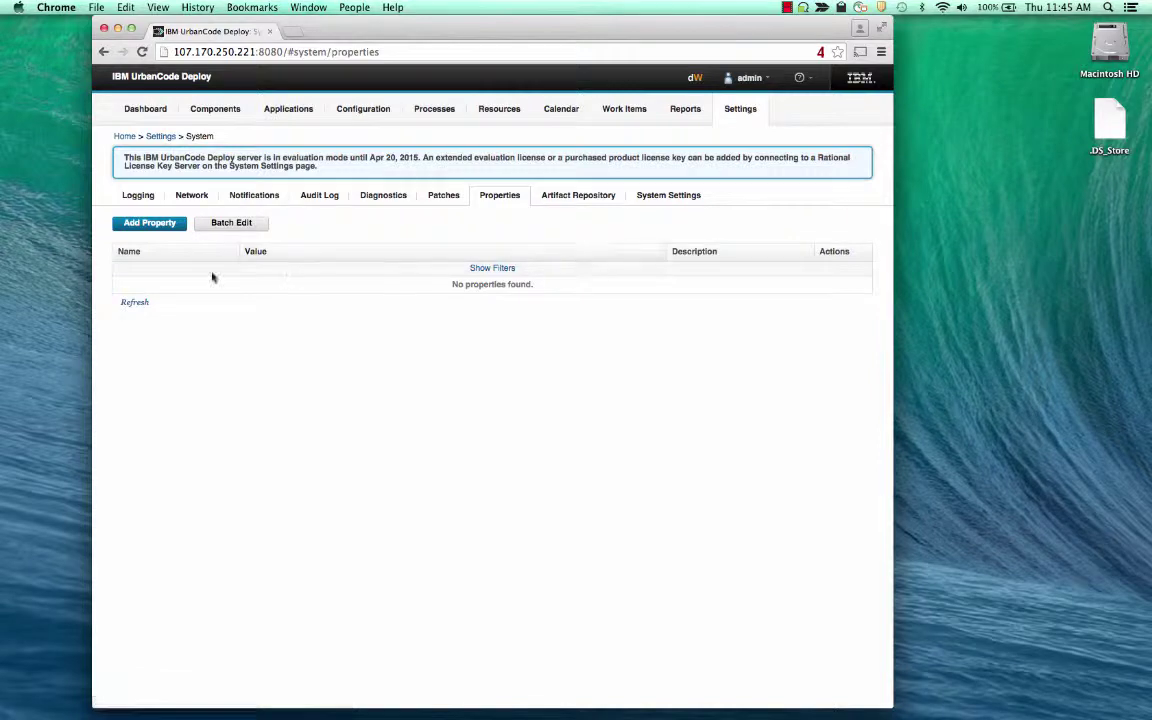
left_click(168, 226)
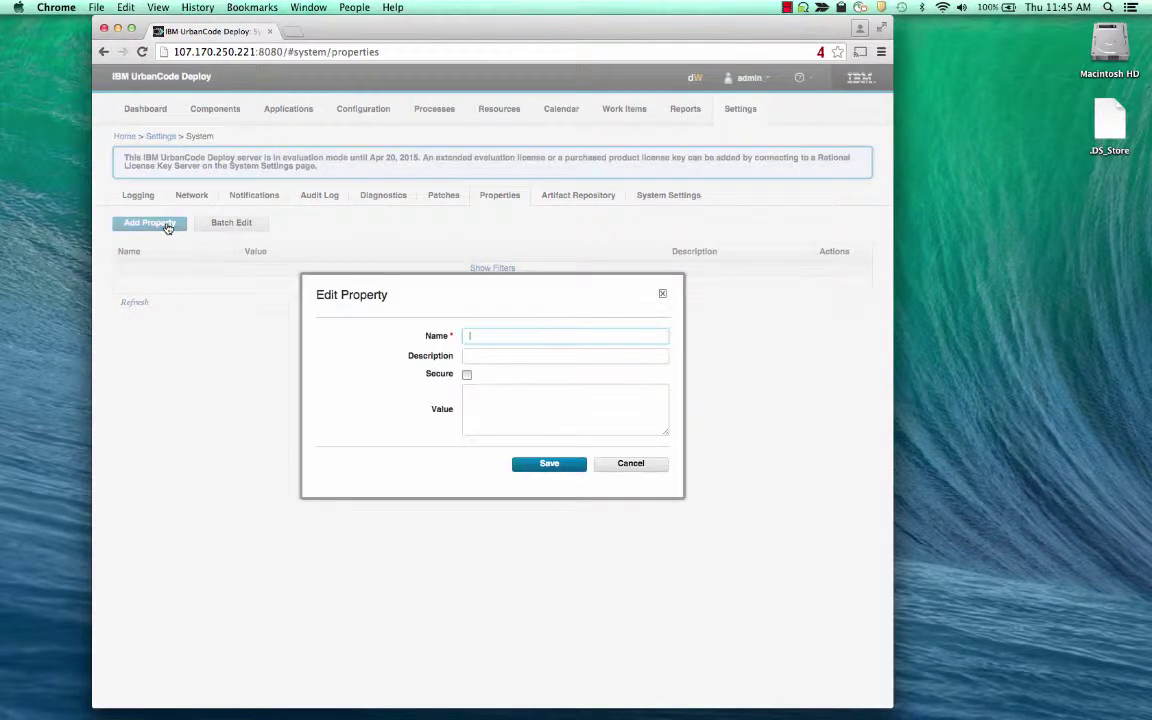
type("icsKey")
left_click(512, 391)
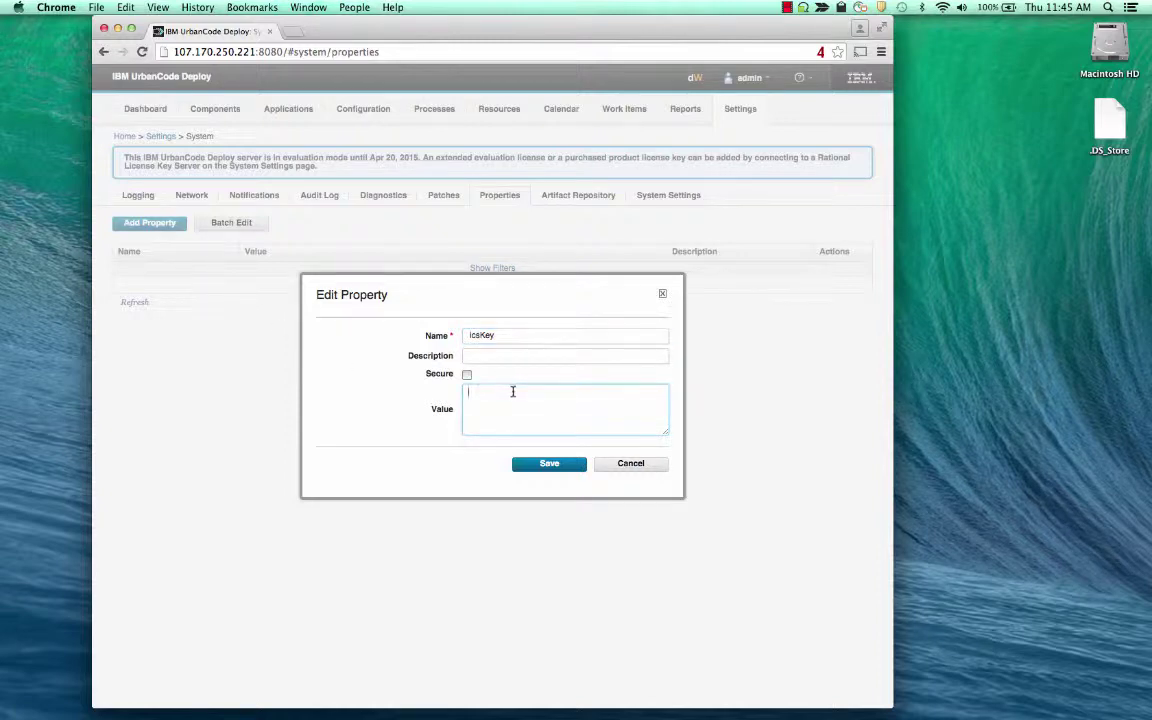
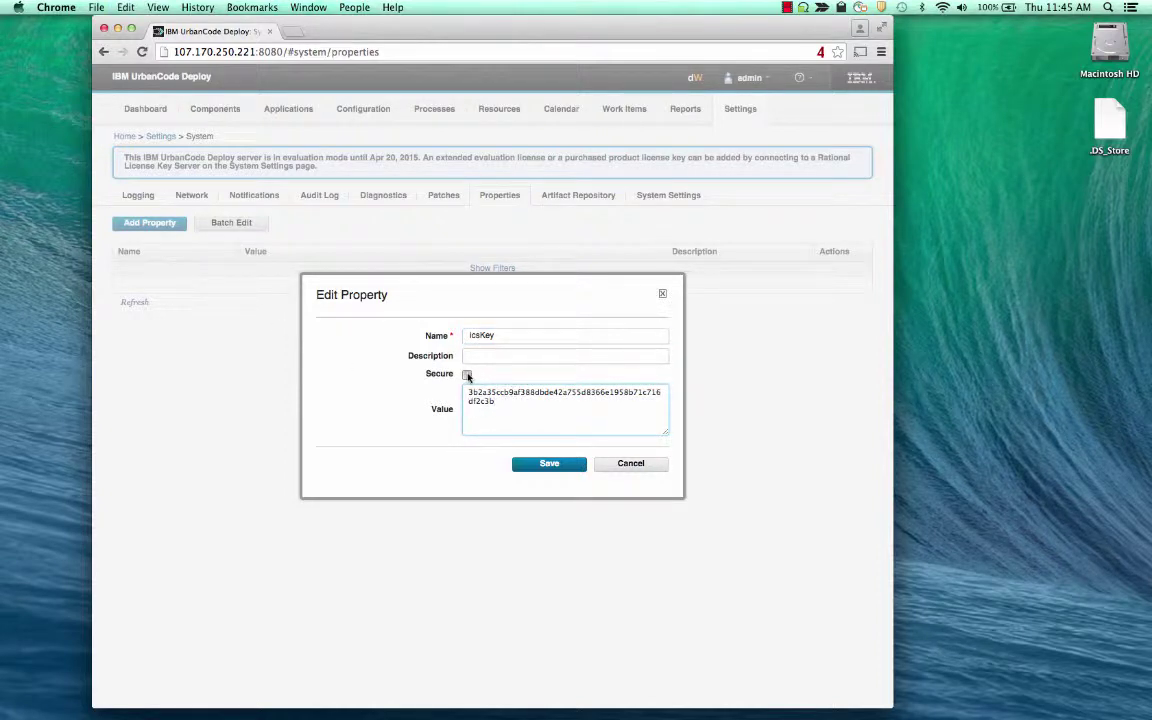
left_click(467, 375)
left_click(467, 375)
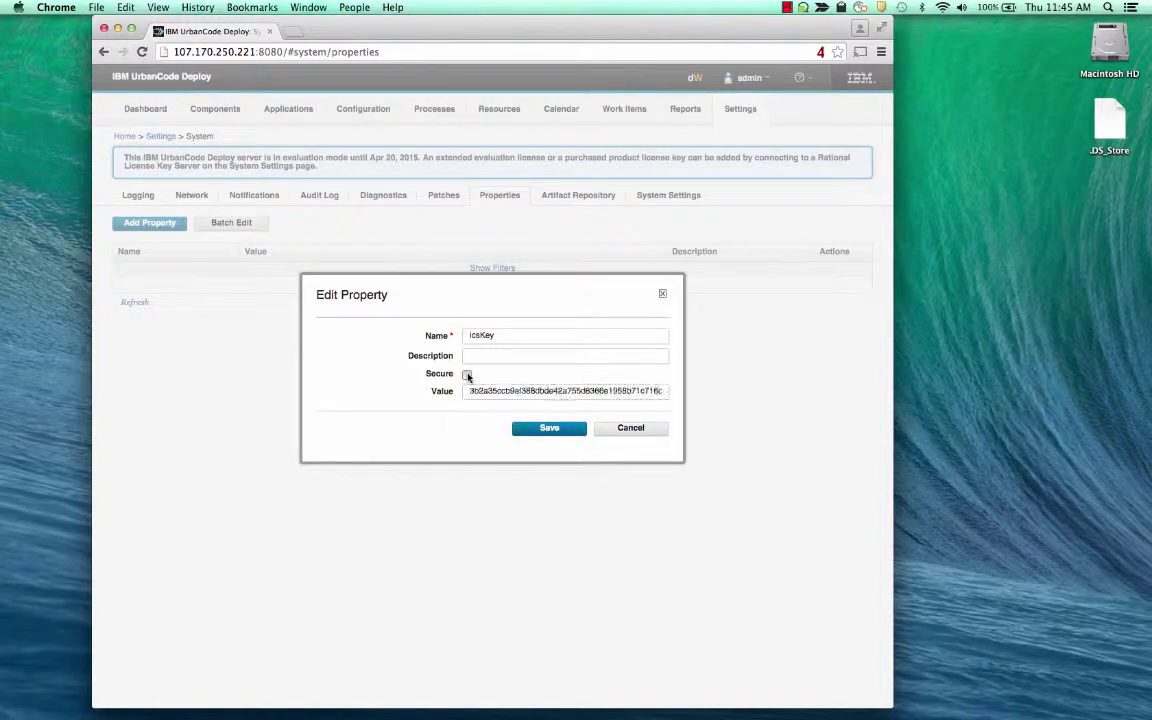
left_click(553, 429)
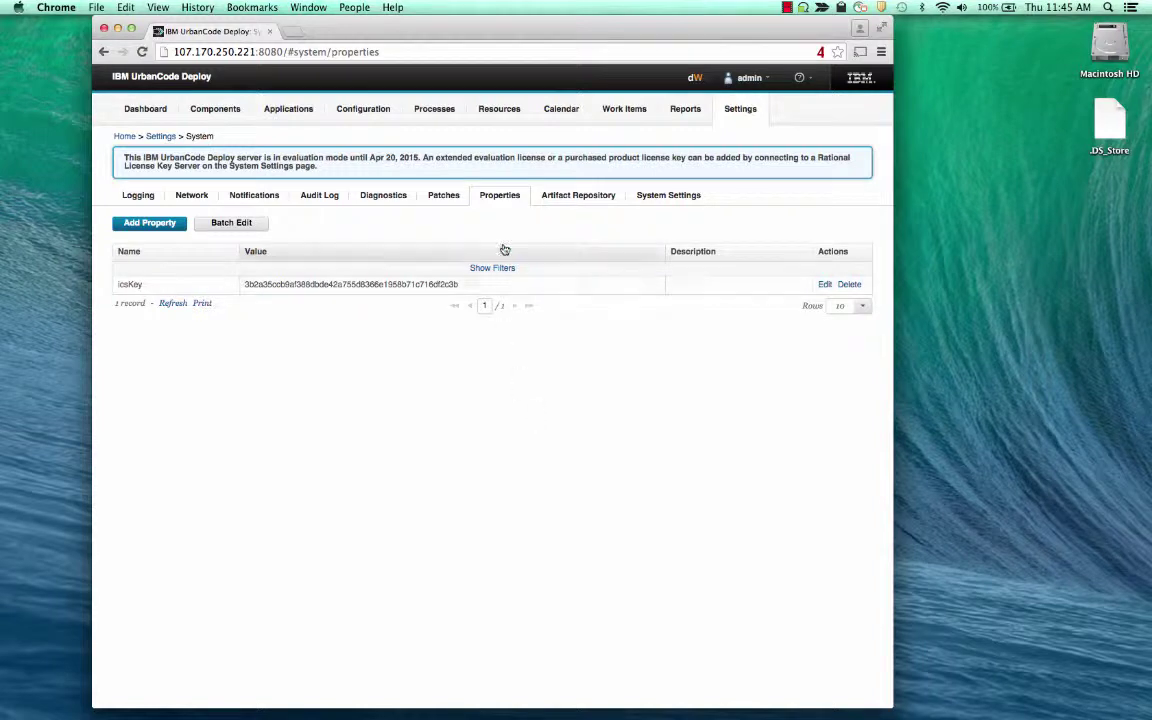
Step: Review the Basic Settings on acme/trackerdl's Configuration tab, then view its Versions
left_click(225, 110)
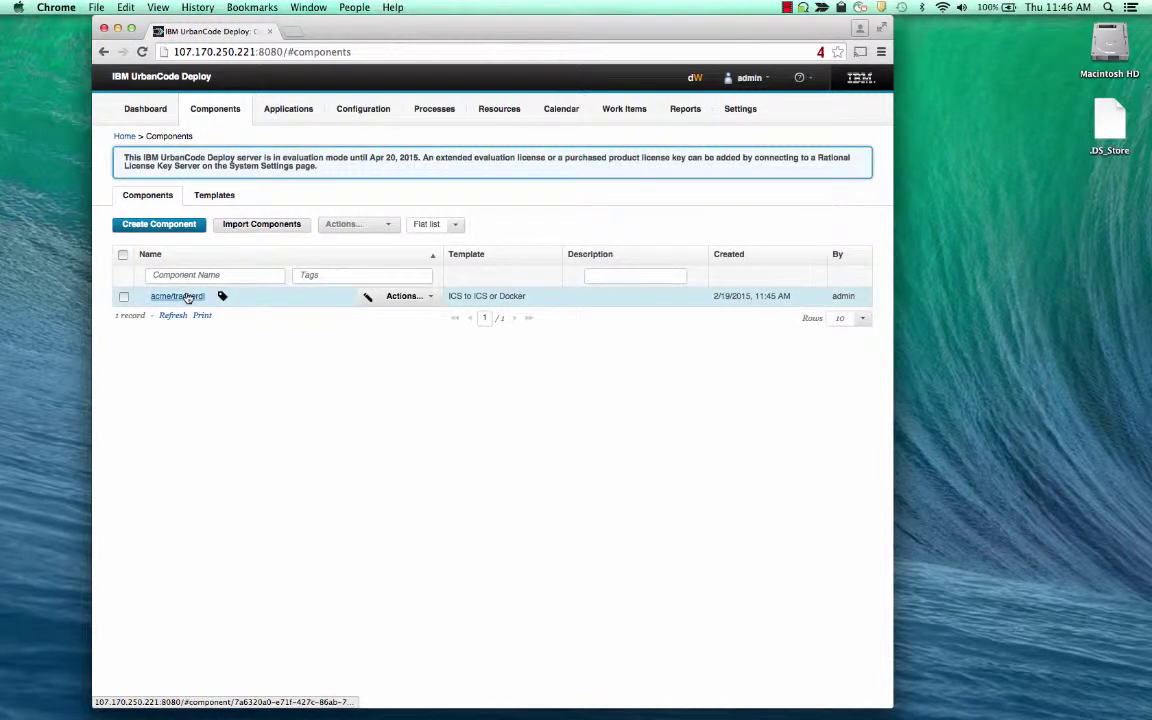
left_click(177, 296)
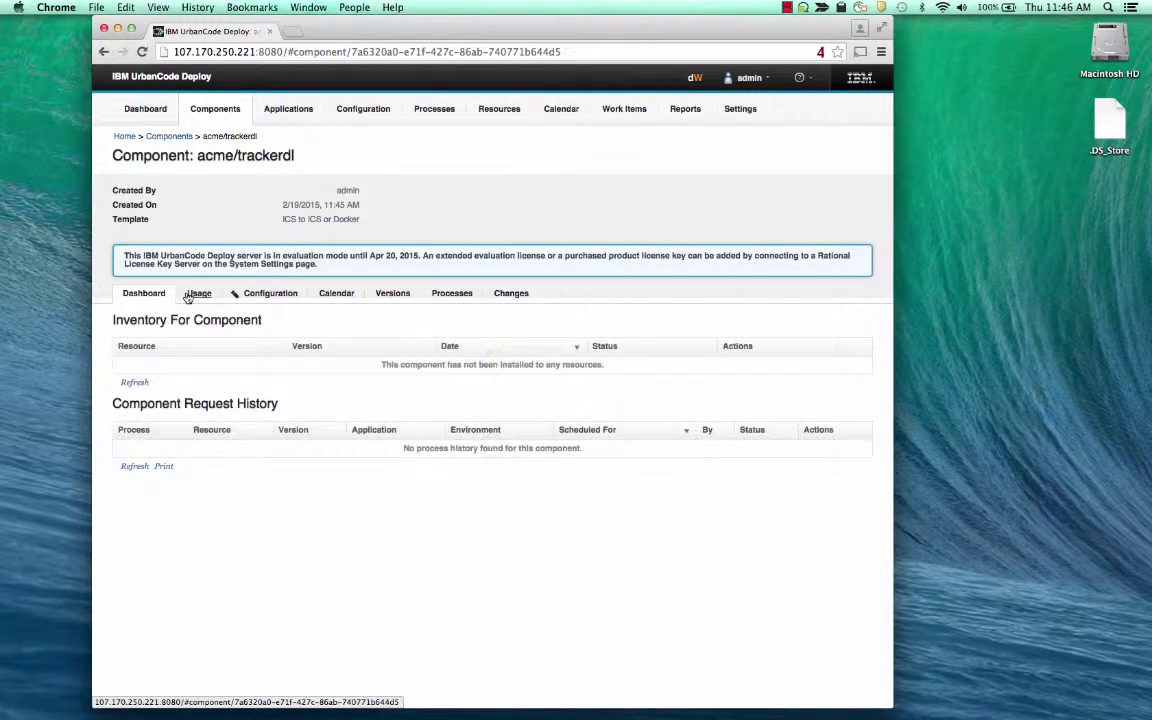
left_click(266, 295)
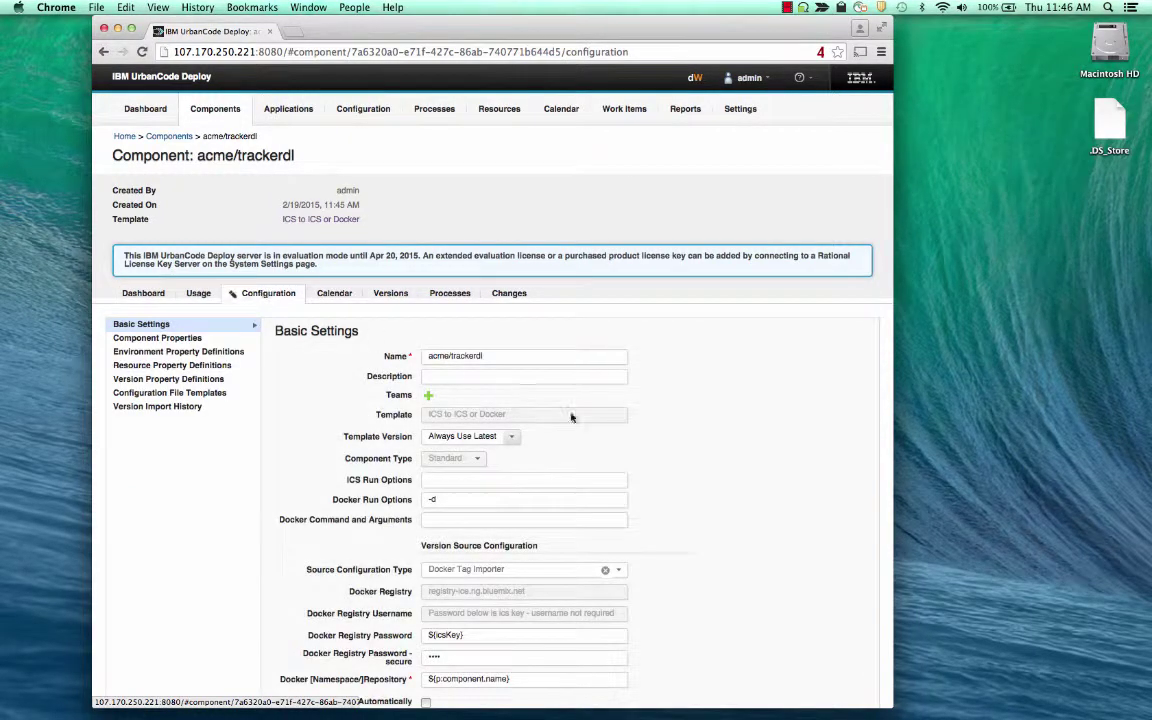
scroll(600, 418, "down", 2)
scroll(602, 420, "down", 2)
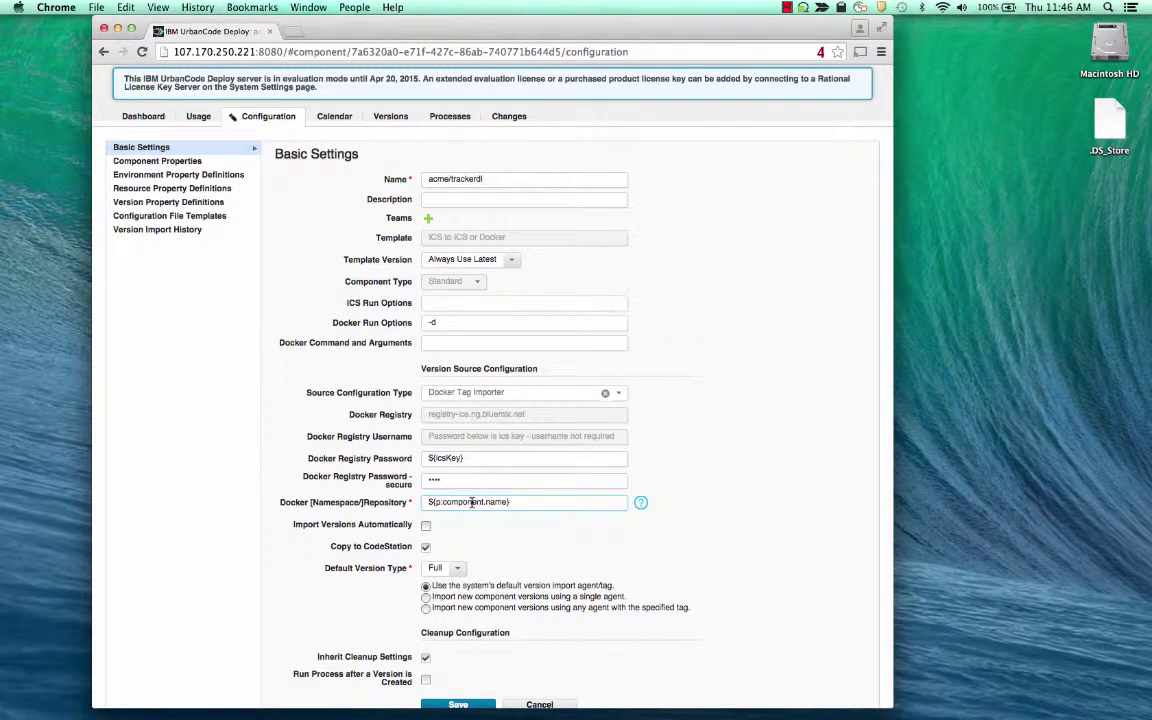
scroll(471, 502, "down", 2)
scroll(472, 505, "up", 4)
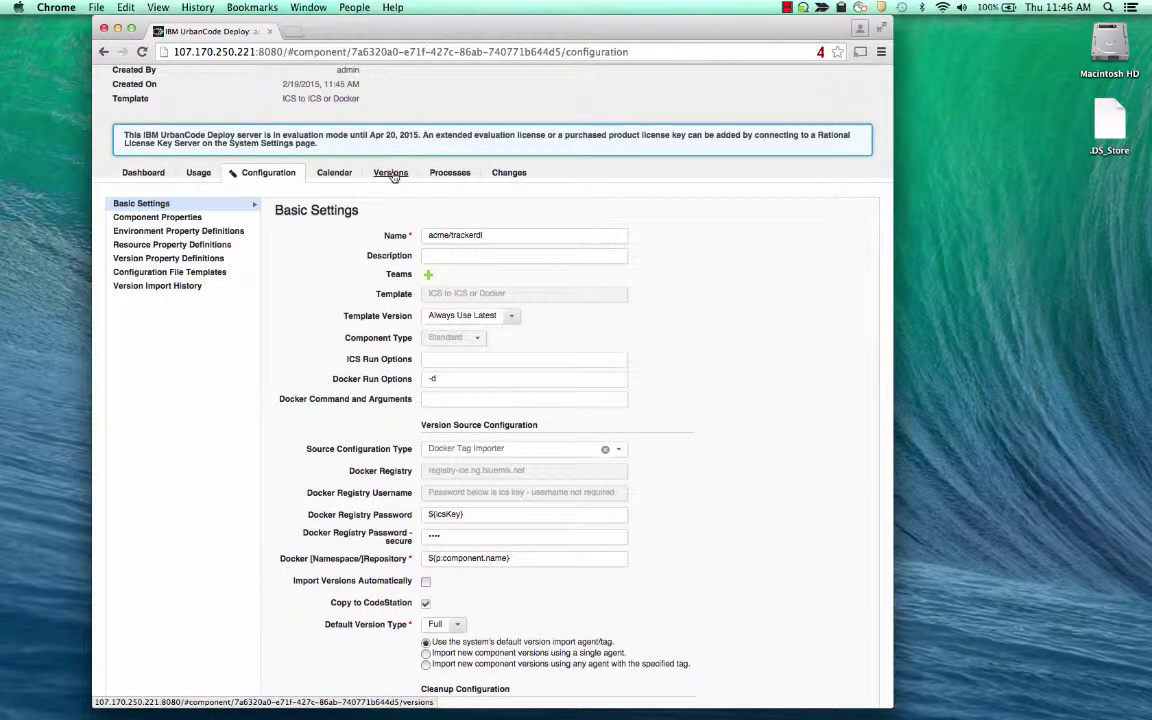
left_click(391, 173)
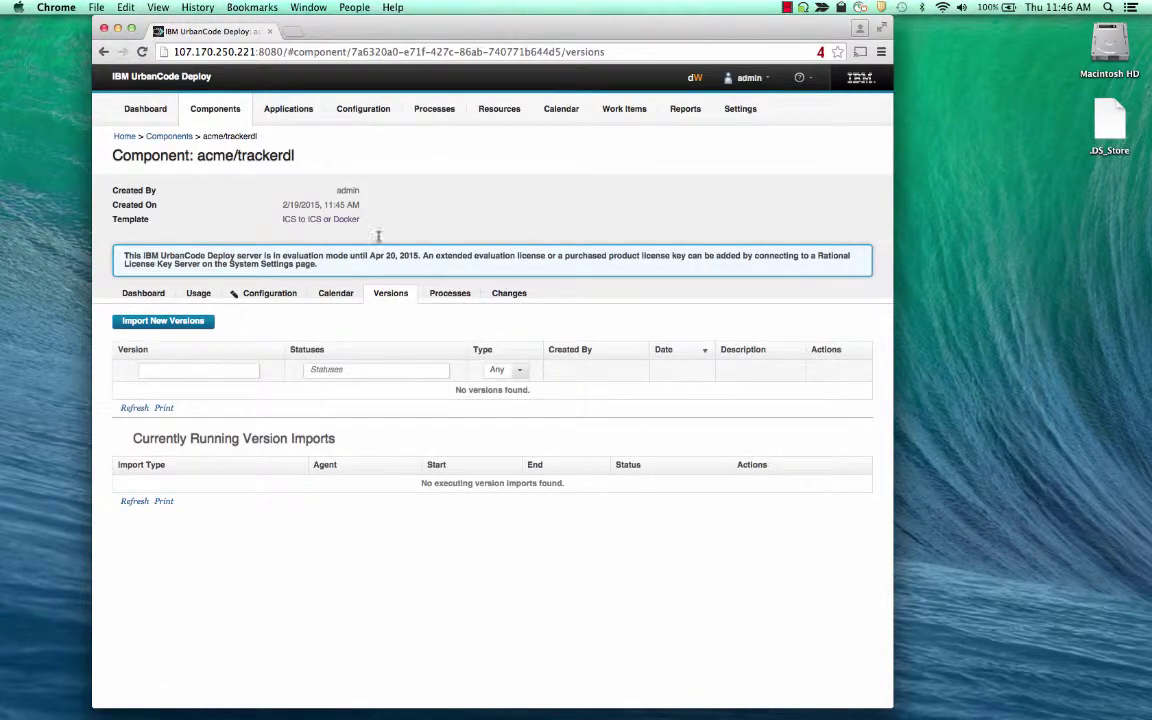
Step: Import new versions into acme/trackerdl, check the output log, and refresh to show 'latest d33dc4a7'
left_click(190, 323)
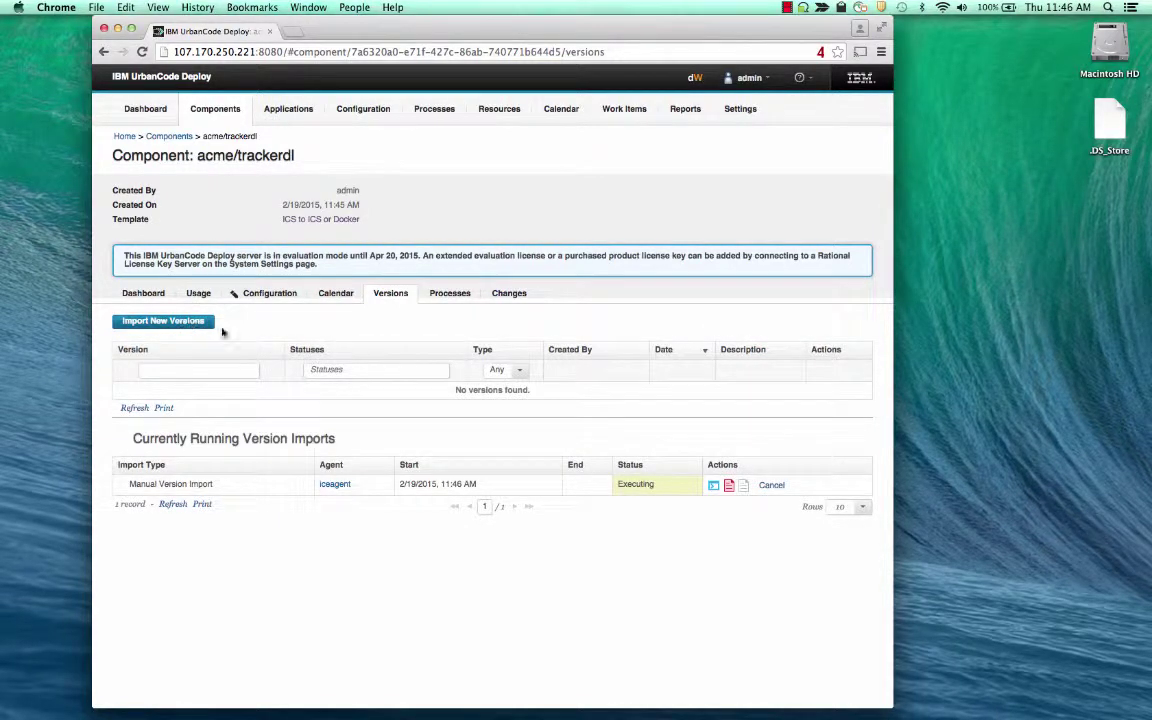
left_click(714, 486)
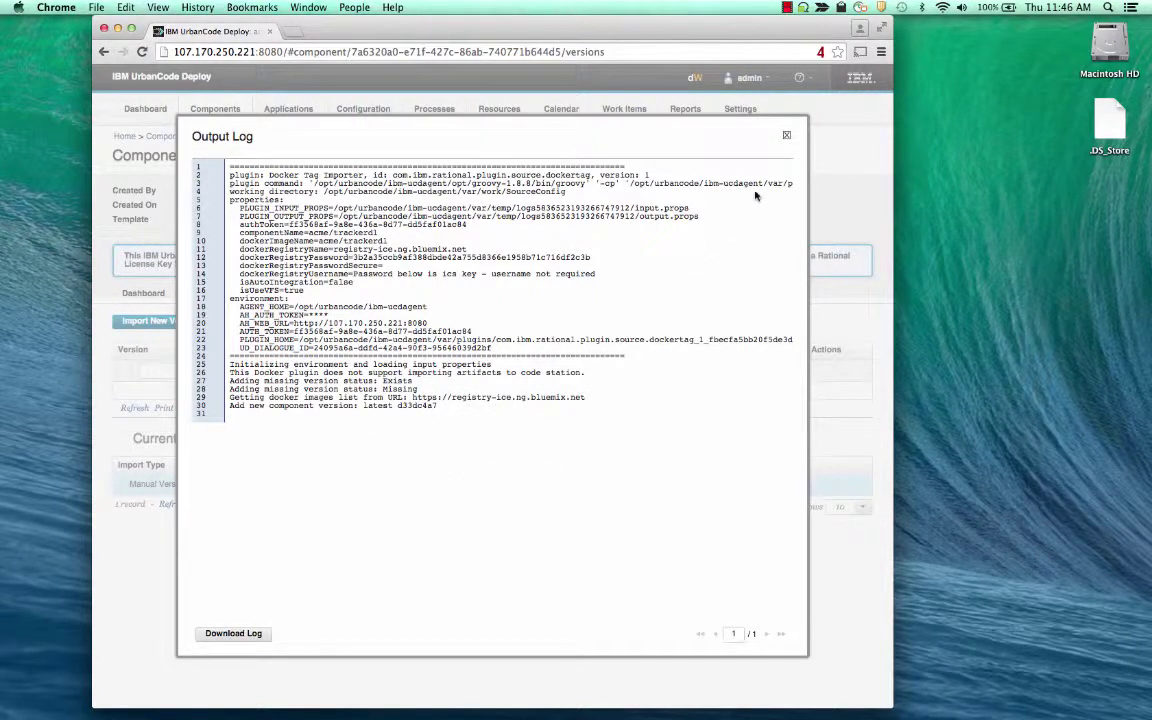
left_click(787, 139)
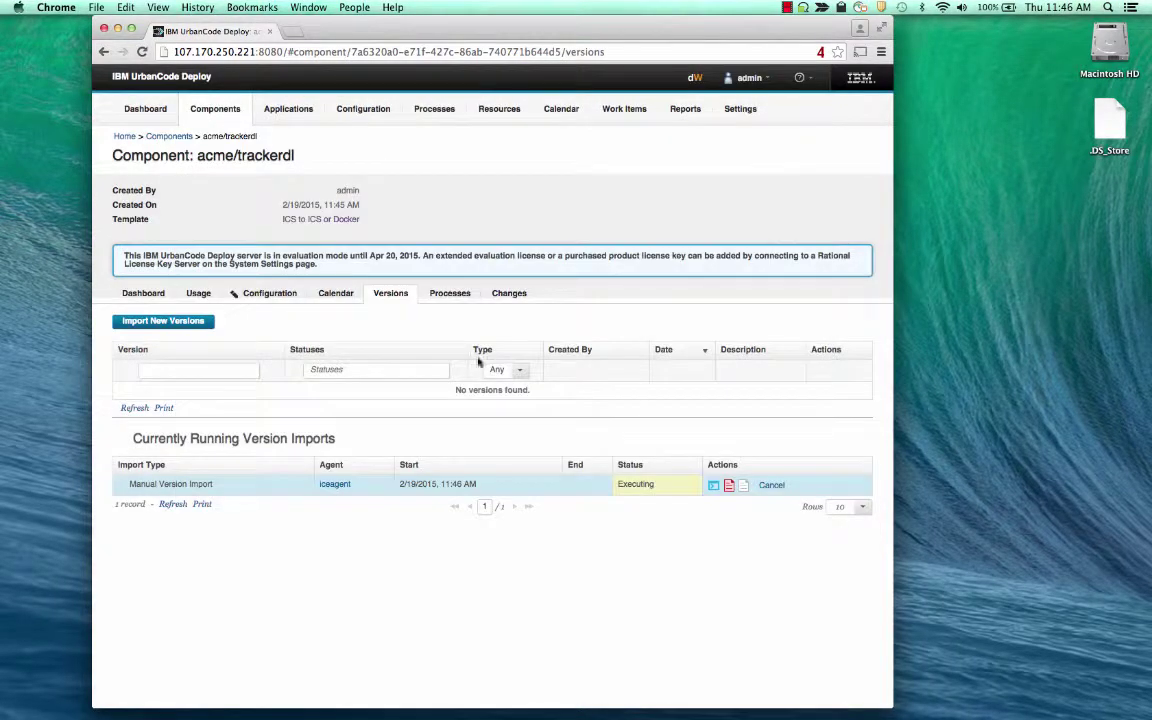
left_click(171, 505)
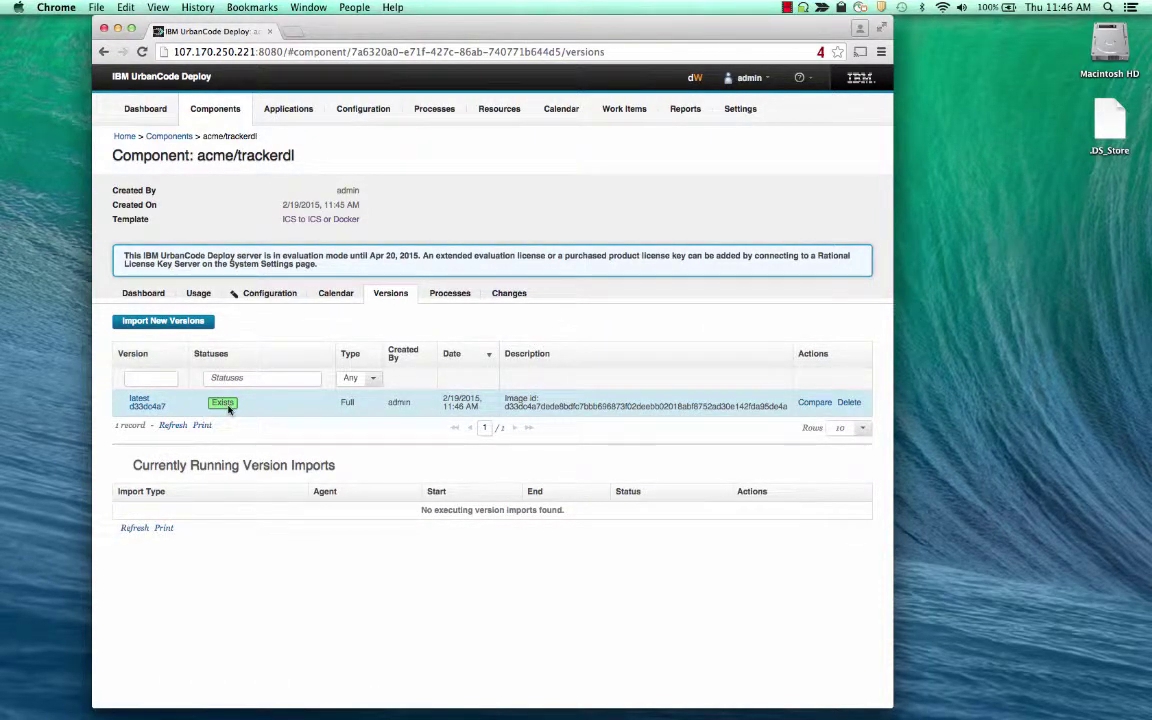
Step: Return to the component templates and open the ICS to ICS or Docker template
left_click(175, 139)
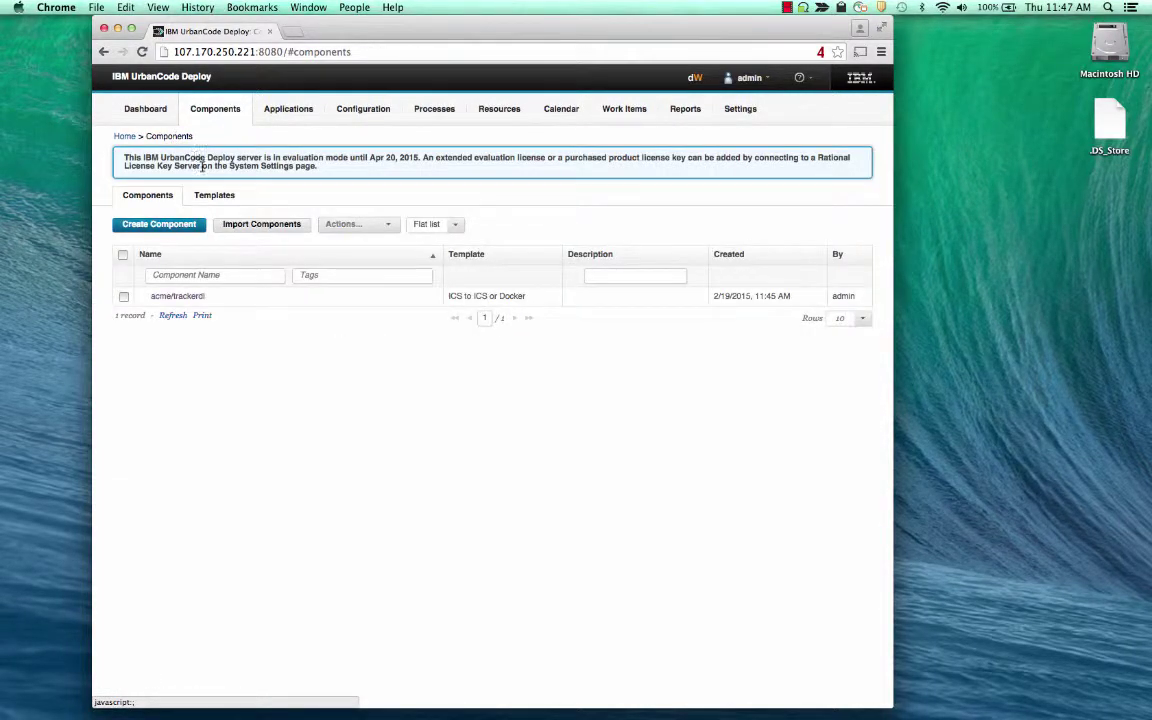
left_click(215, 196)
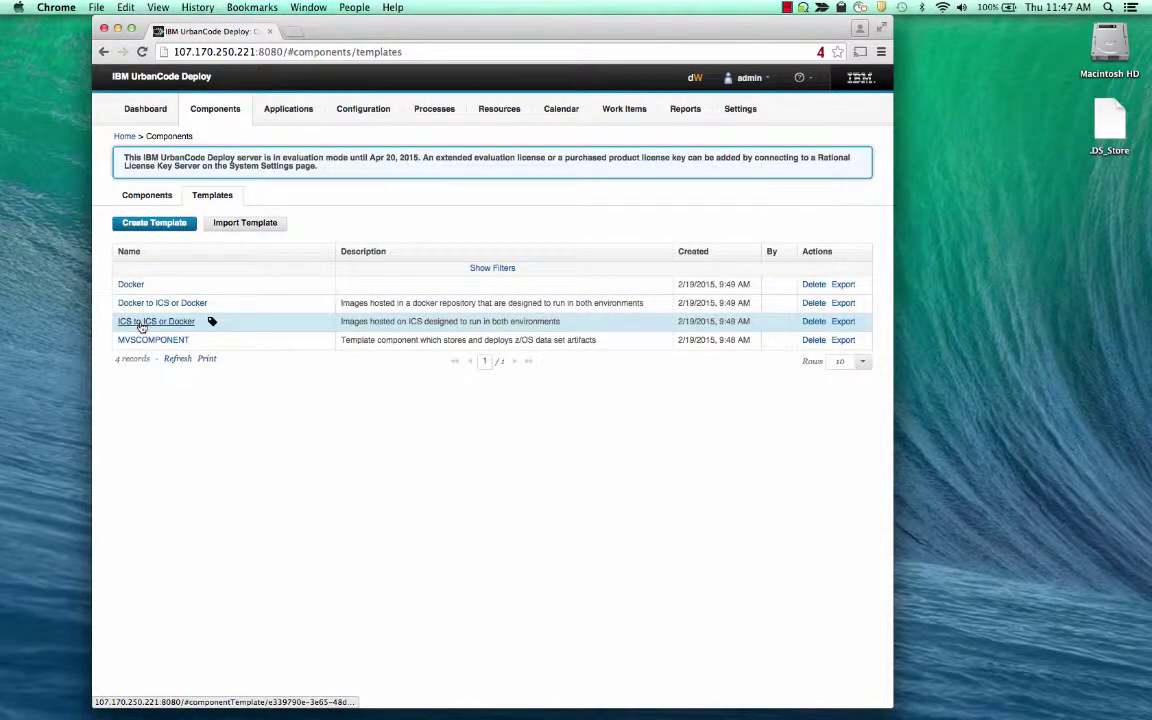
left_click(142, 322)
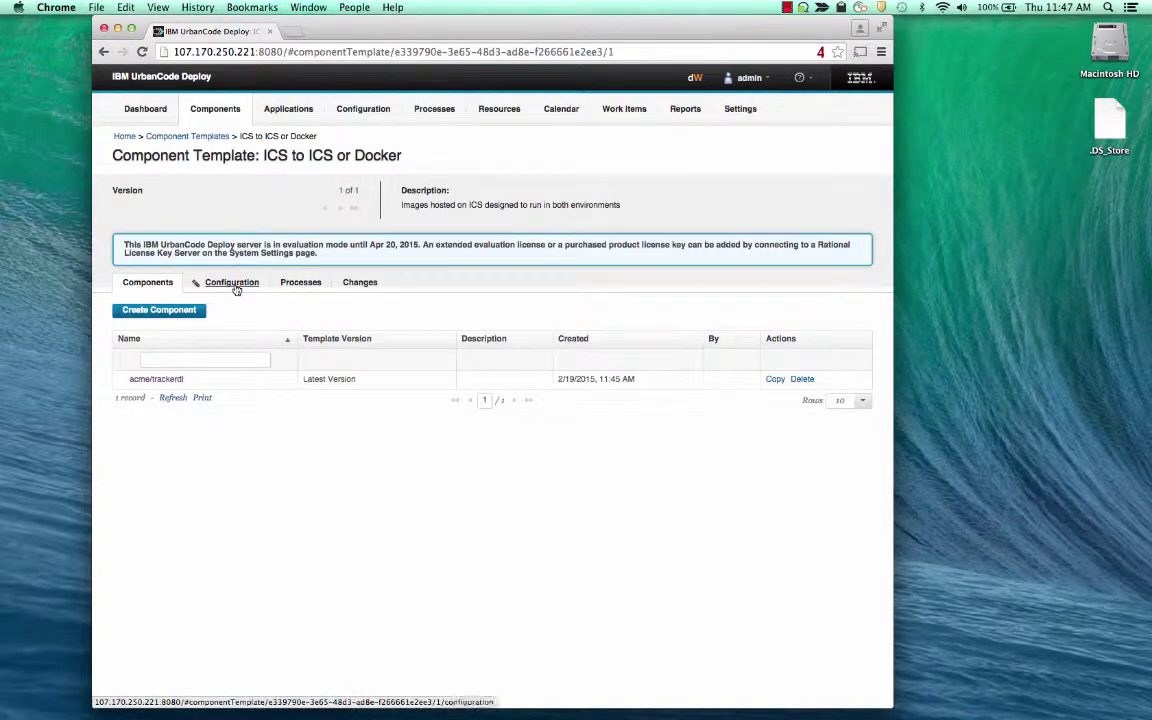
Step: Create component acme/tracker with Docker registry password ${icsKey}
left_click(165, 312)
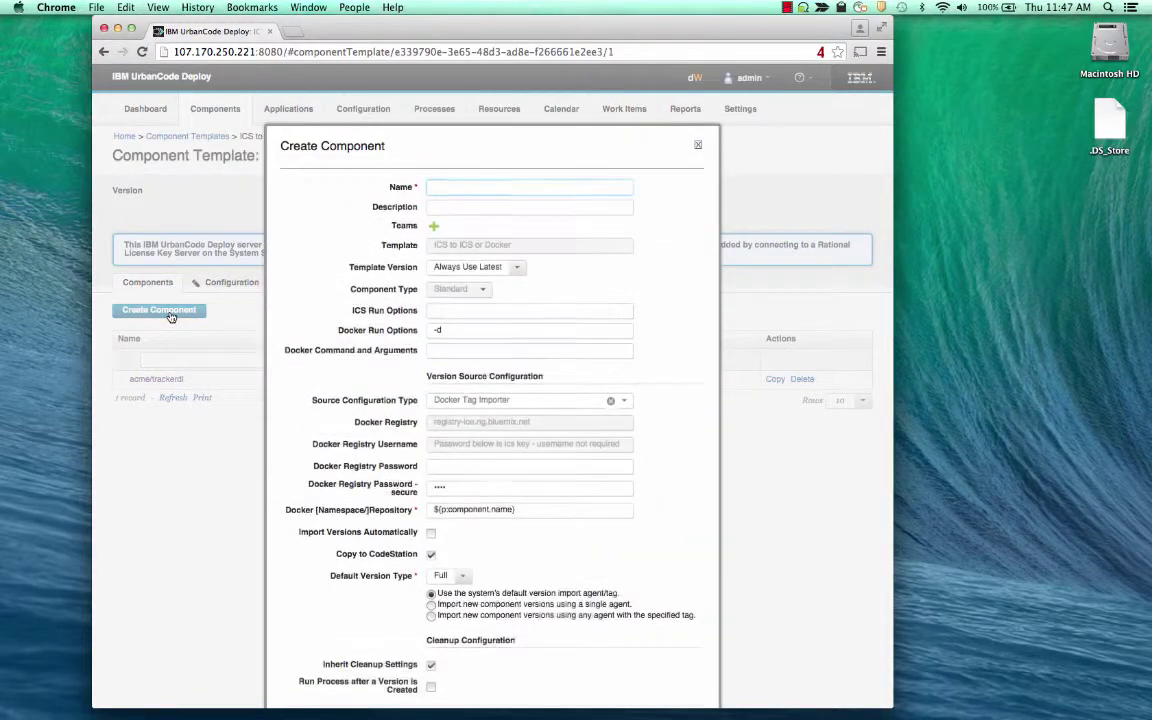
type("acme/")
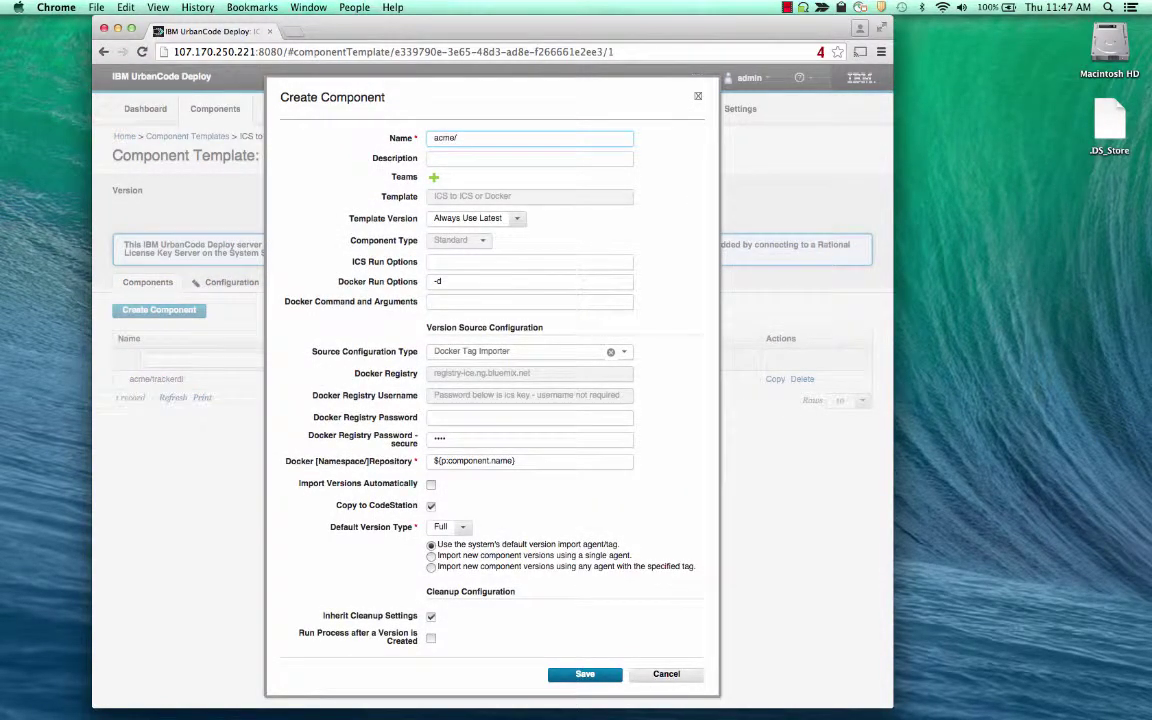
type("tracker")
left_click(486, 420)
type("${")
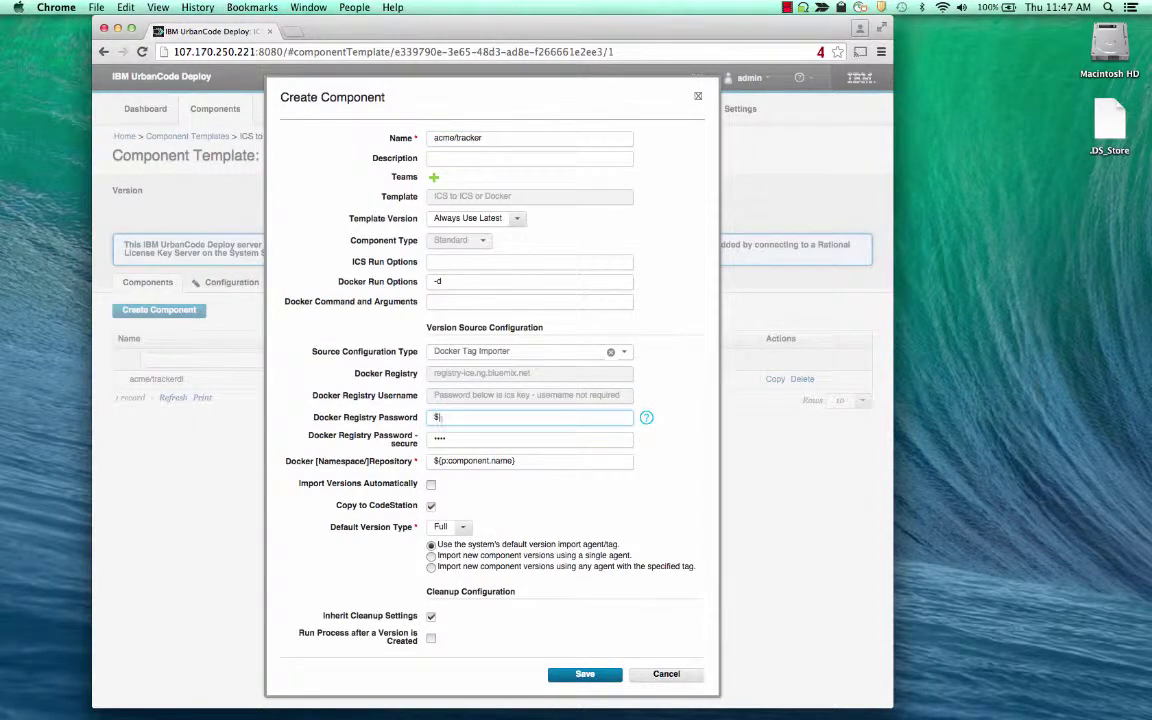
type("icsKey}")
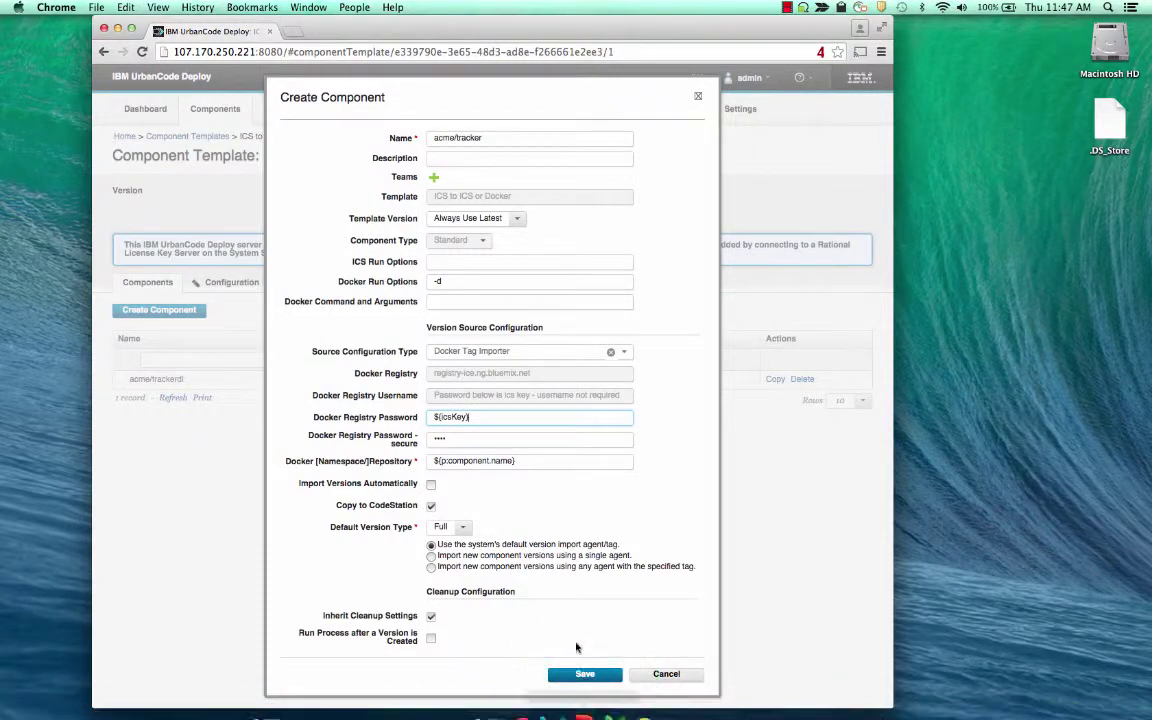
left_click(586, 677)
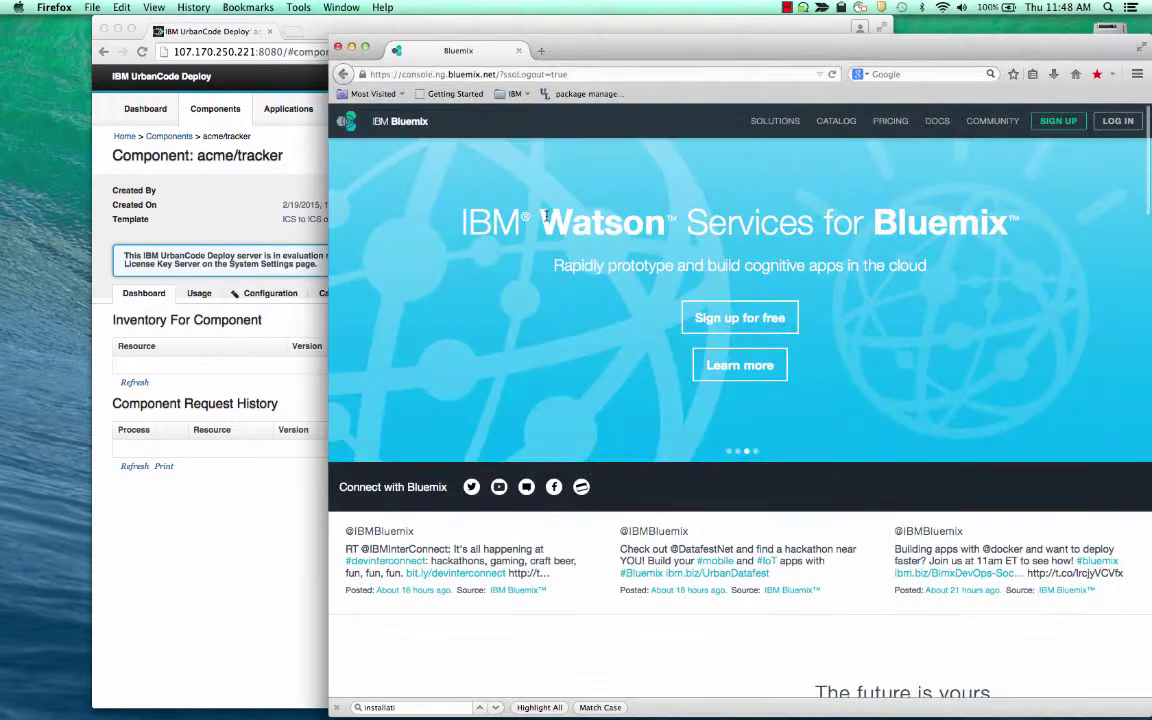
Step: Sign in to Bluemix with the IBM id and search the service catalog for Containers
left_click(1117, 121)
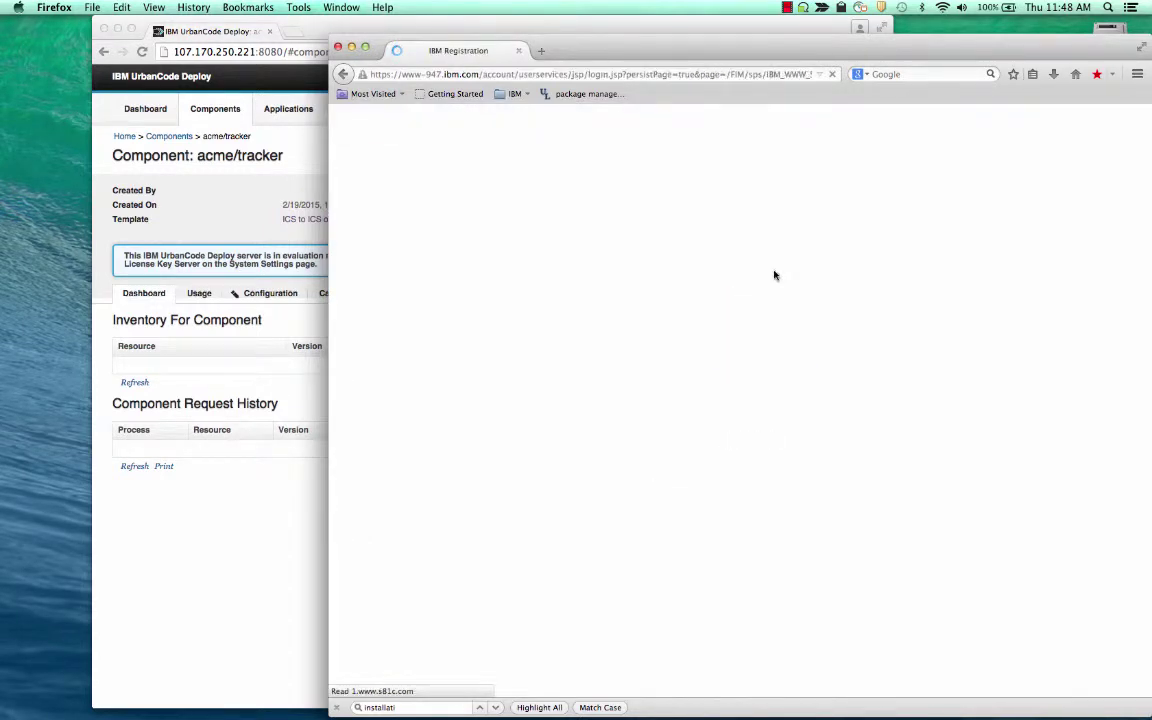
left_click(645, 327)
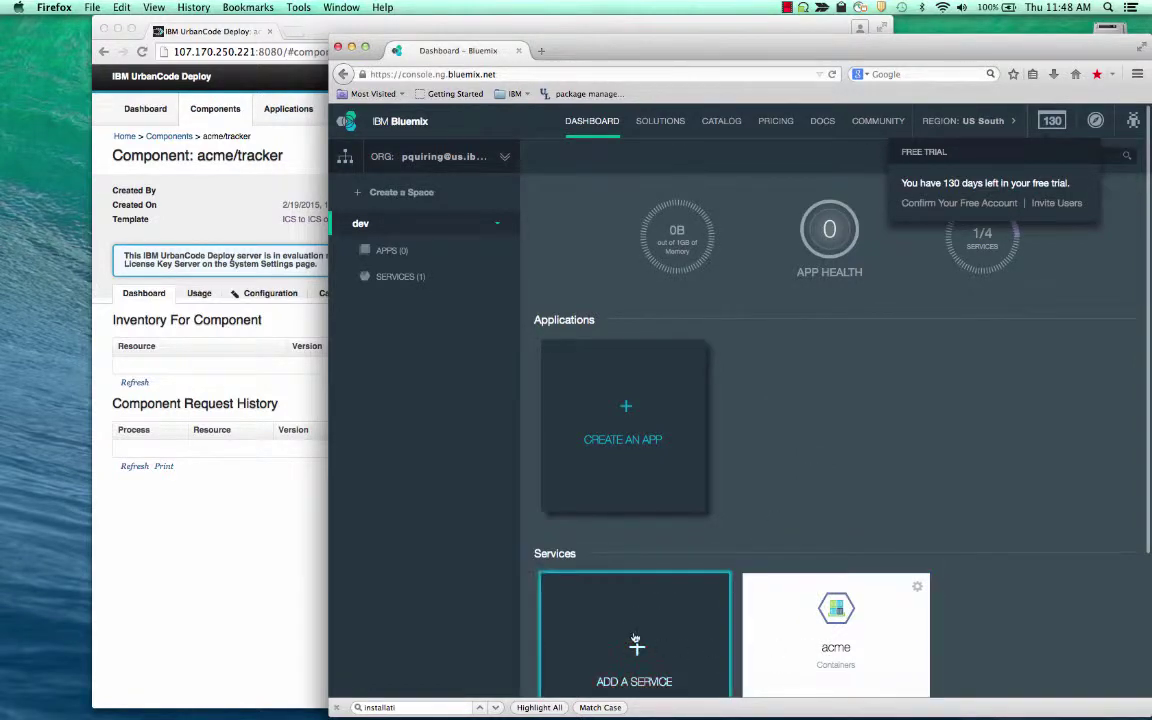
left_click(634, 640)
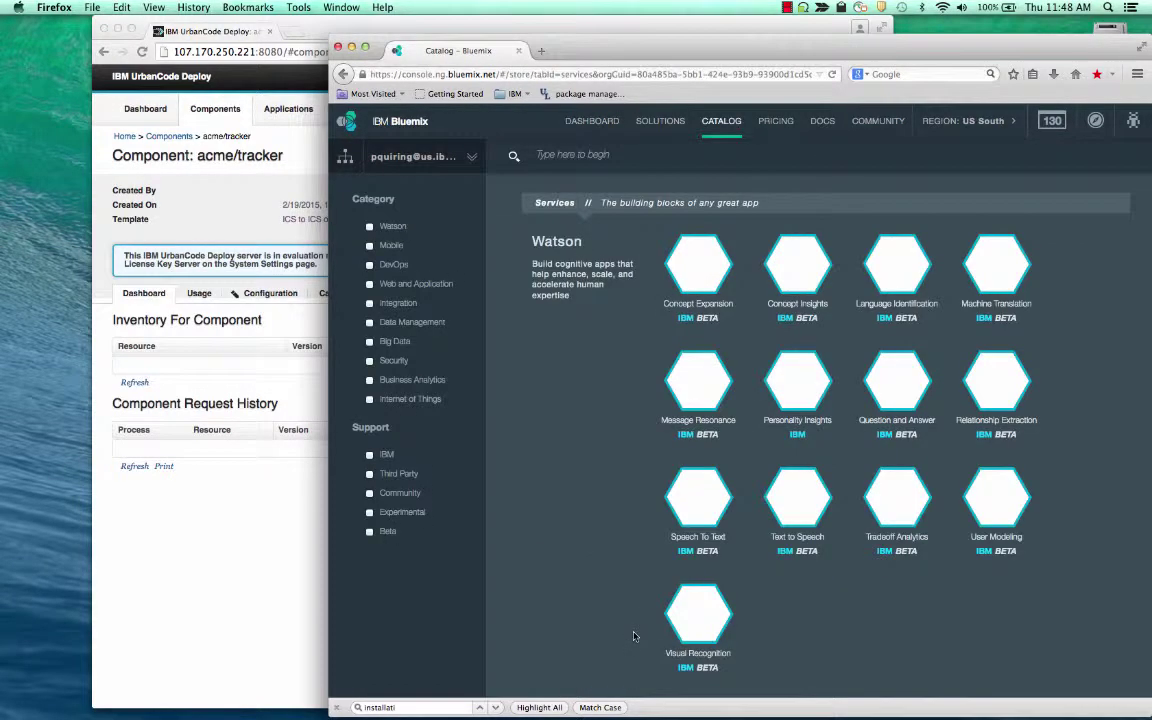
key("super+f")
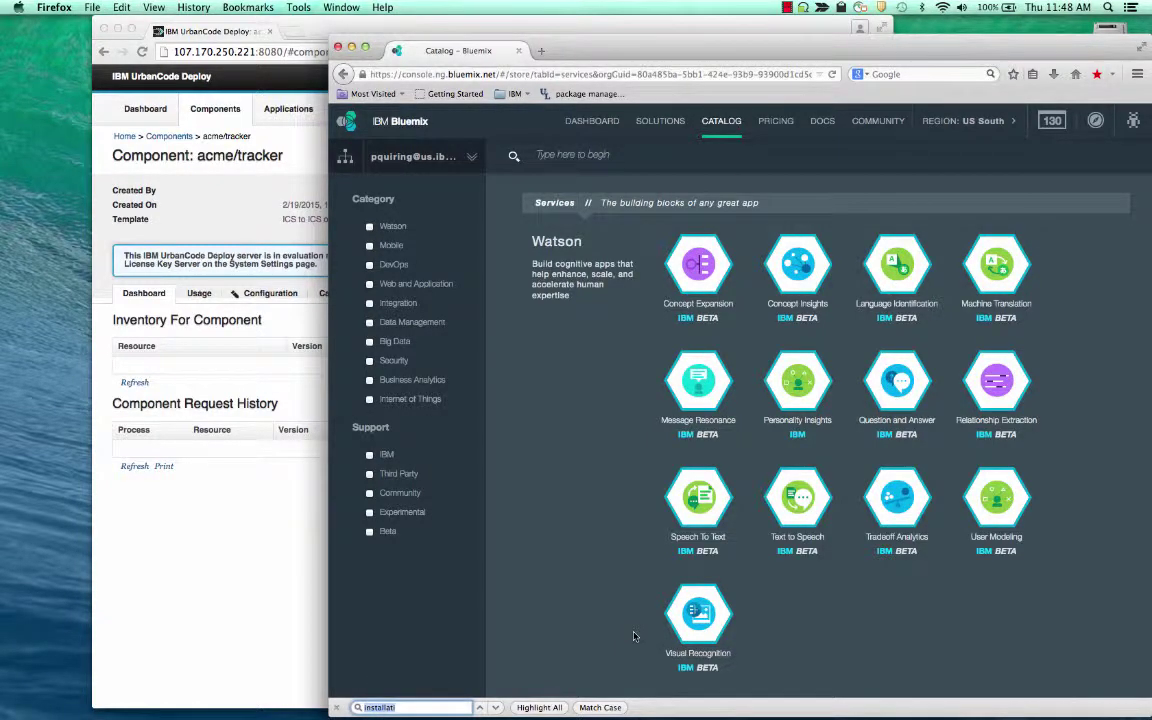
type("contain")
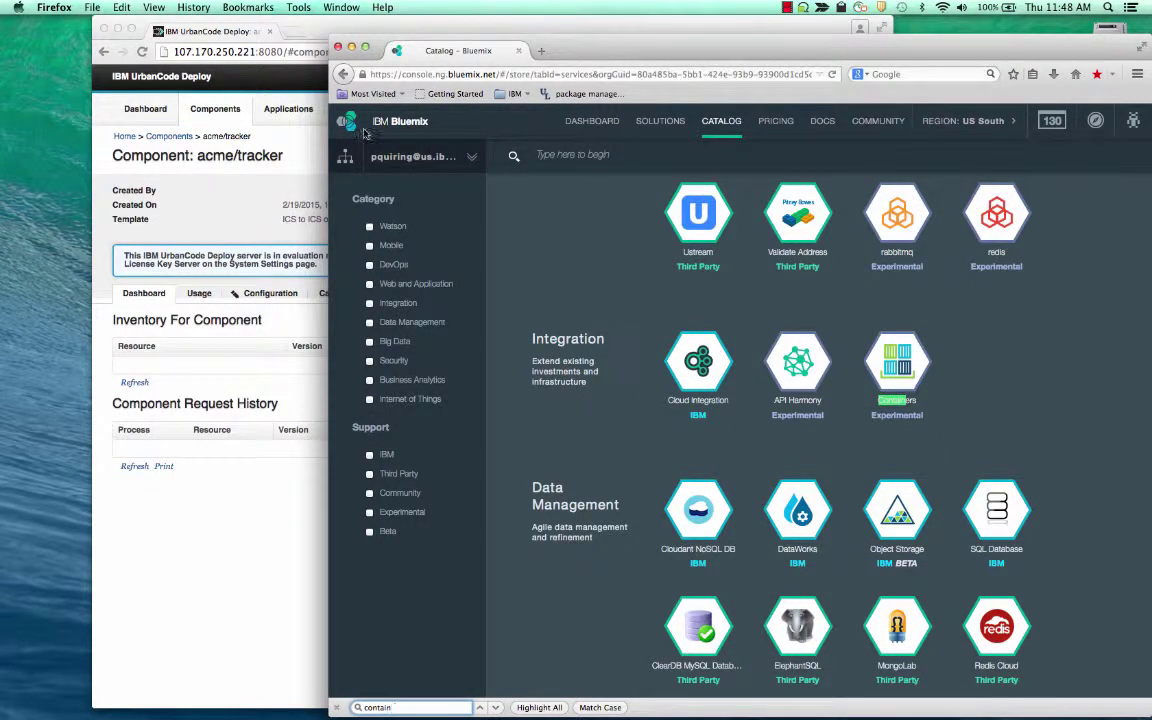
left_click(342, 76)
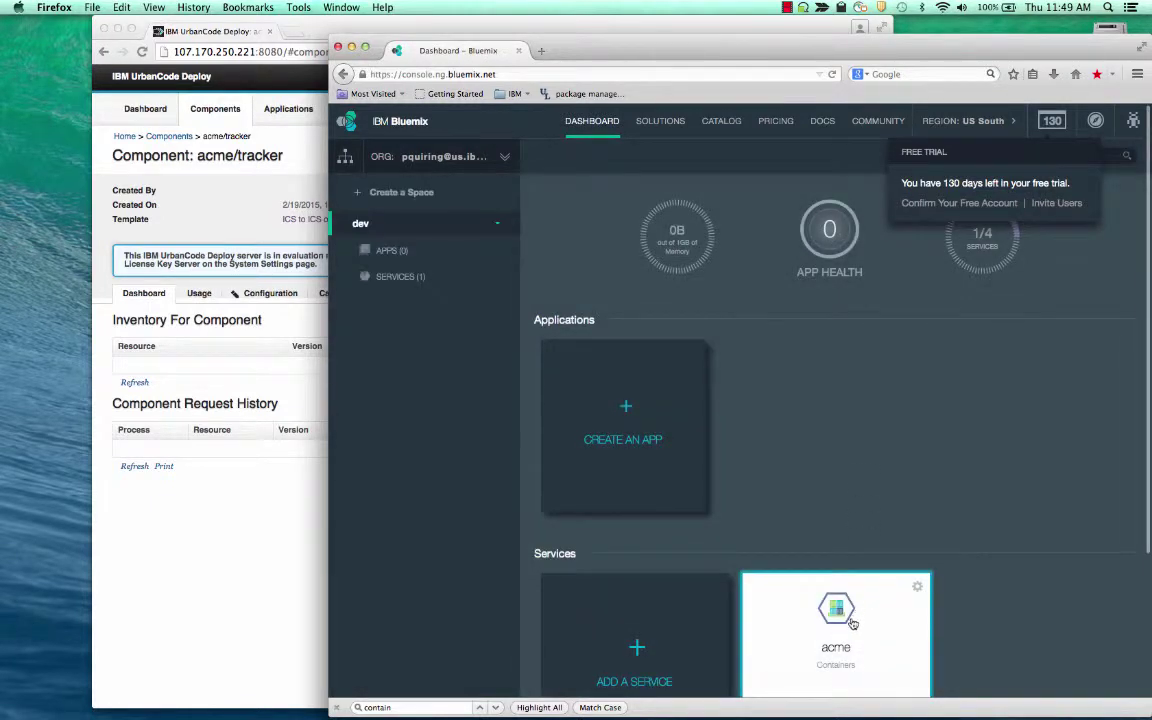
Step: In the acme Containers service, sort images by name and check the tracker:1.2 and tracker:2.0 images
left_click(851, 623)
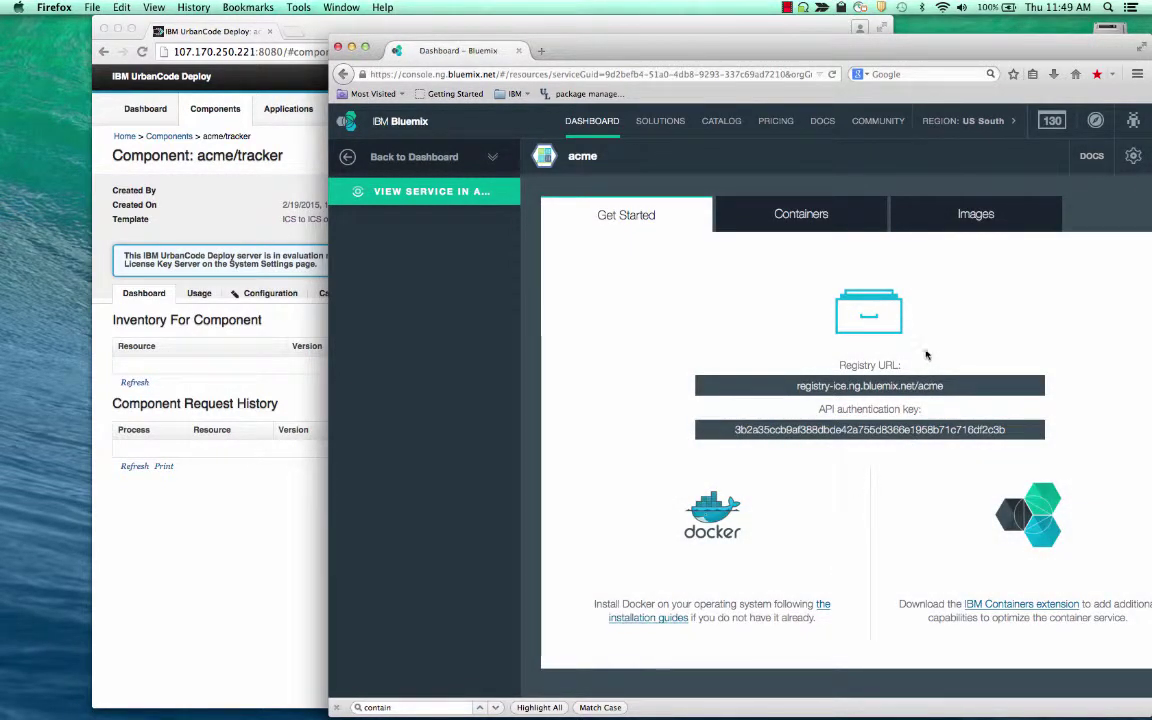
left_click(812, 217)
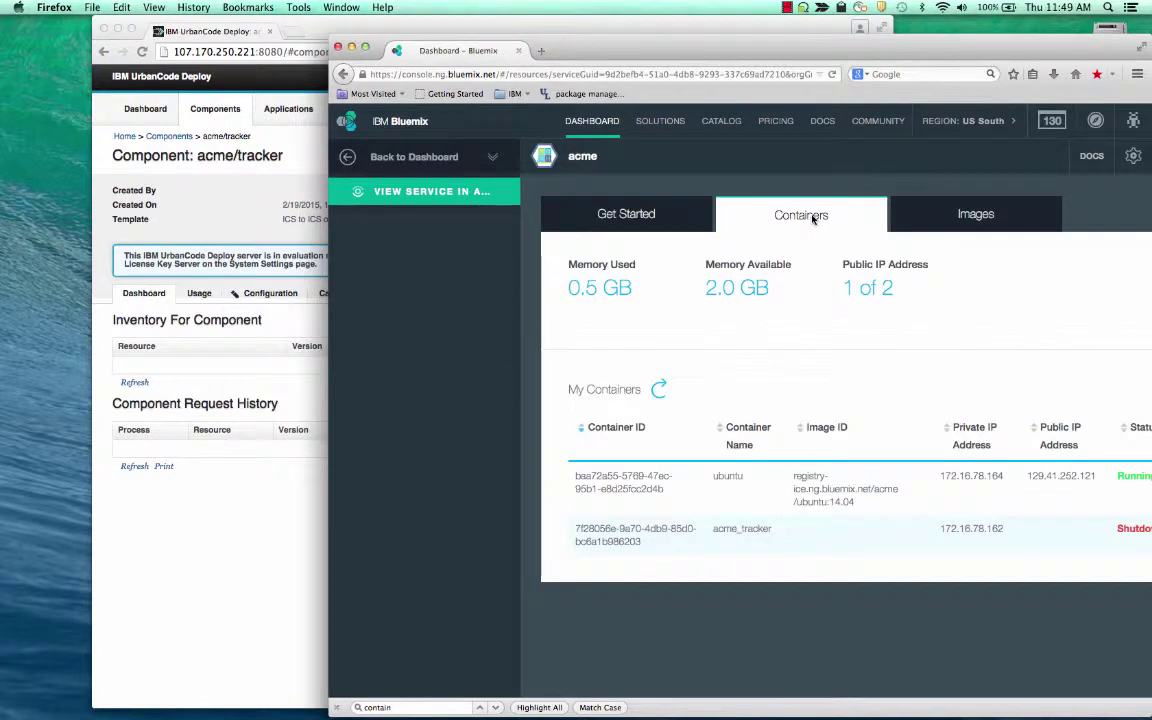
left_click(963, 211)
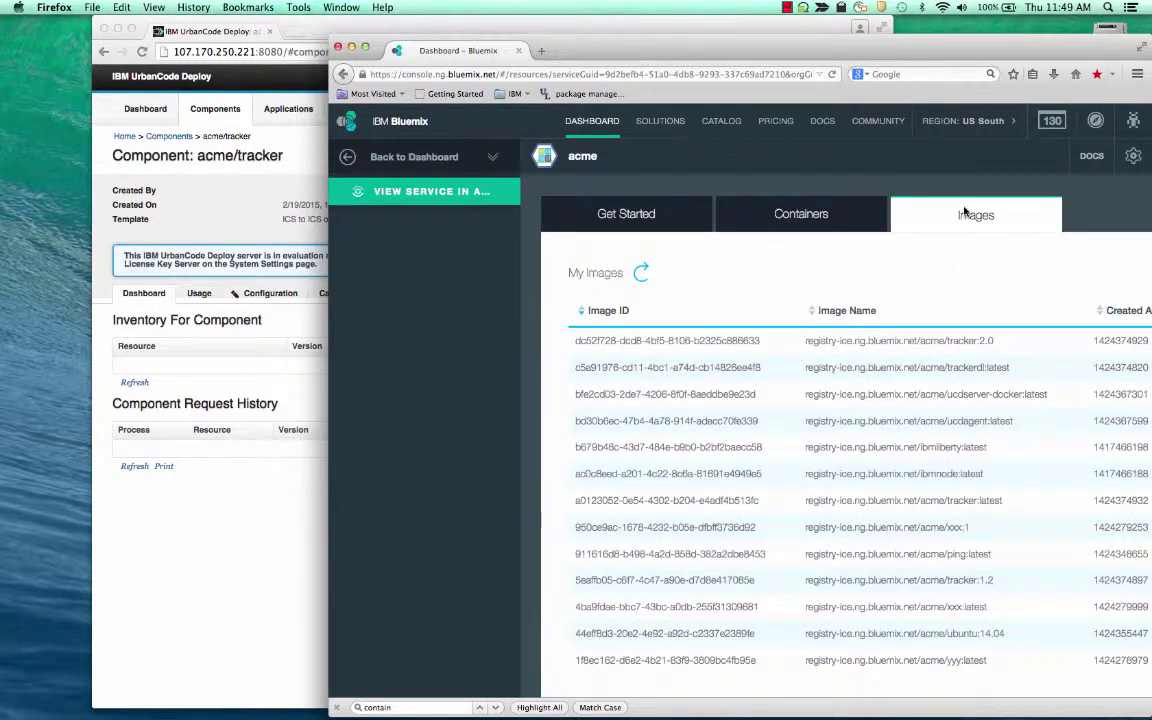
left_click(857, 314)
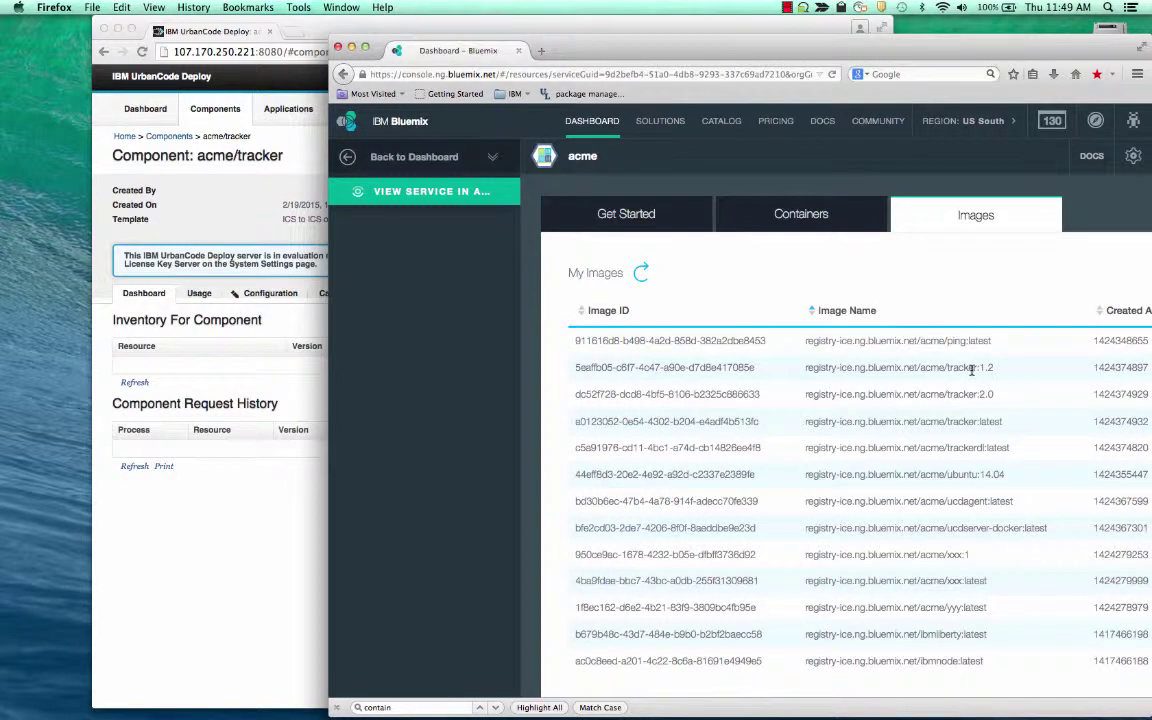
left_click_drag(947, 367, 991, 395)
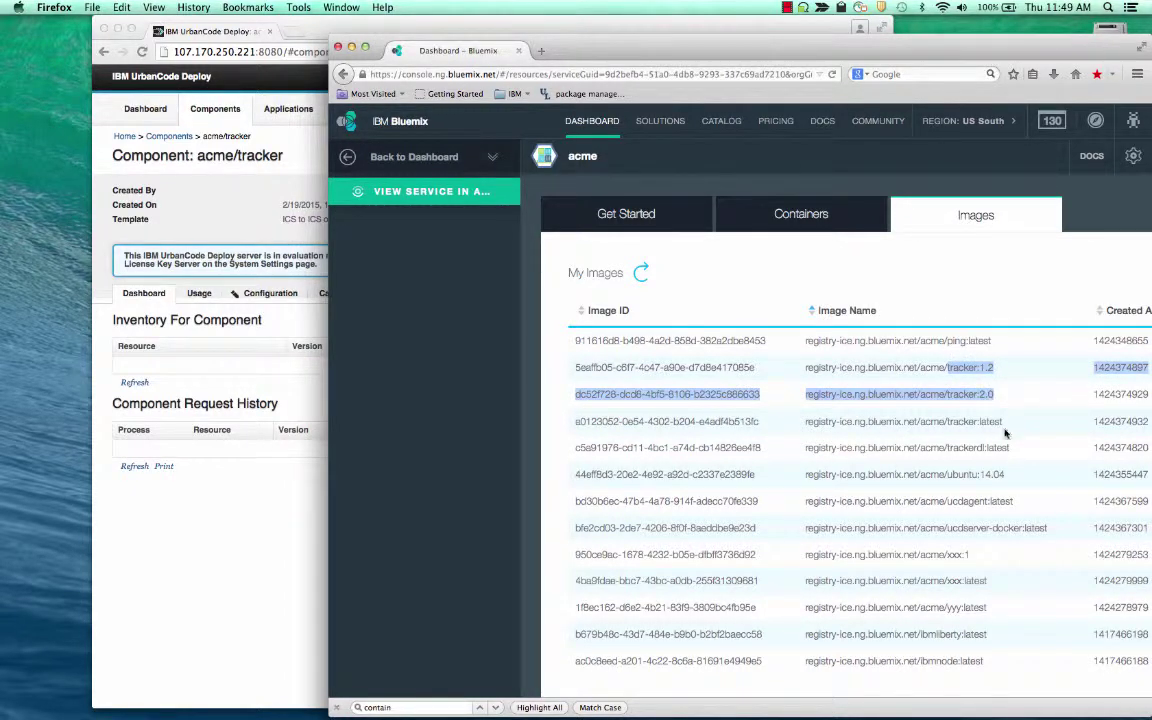
left_click(906, 391)
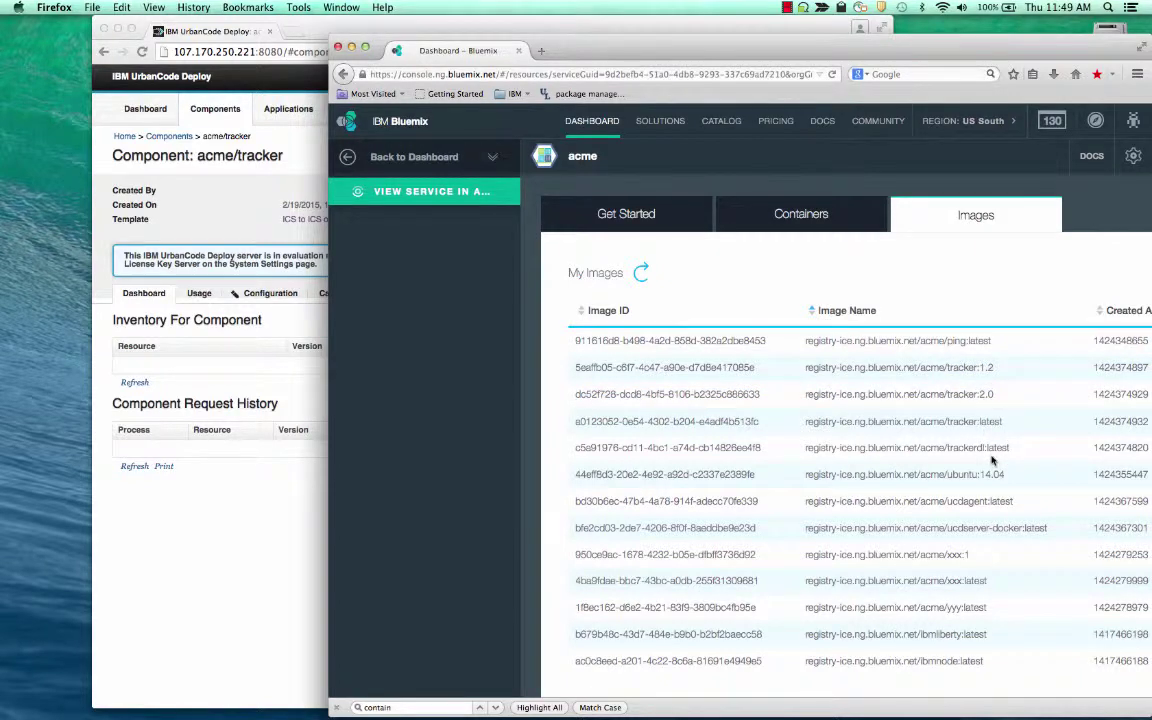
left_click(316, 28)
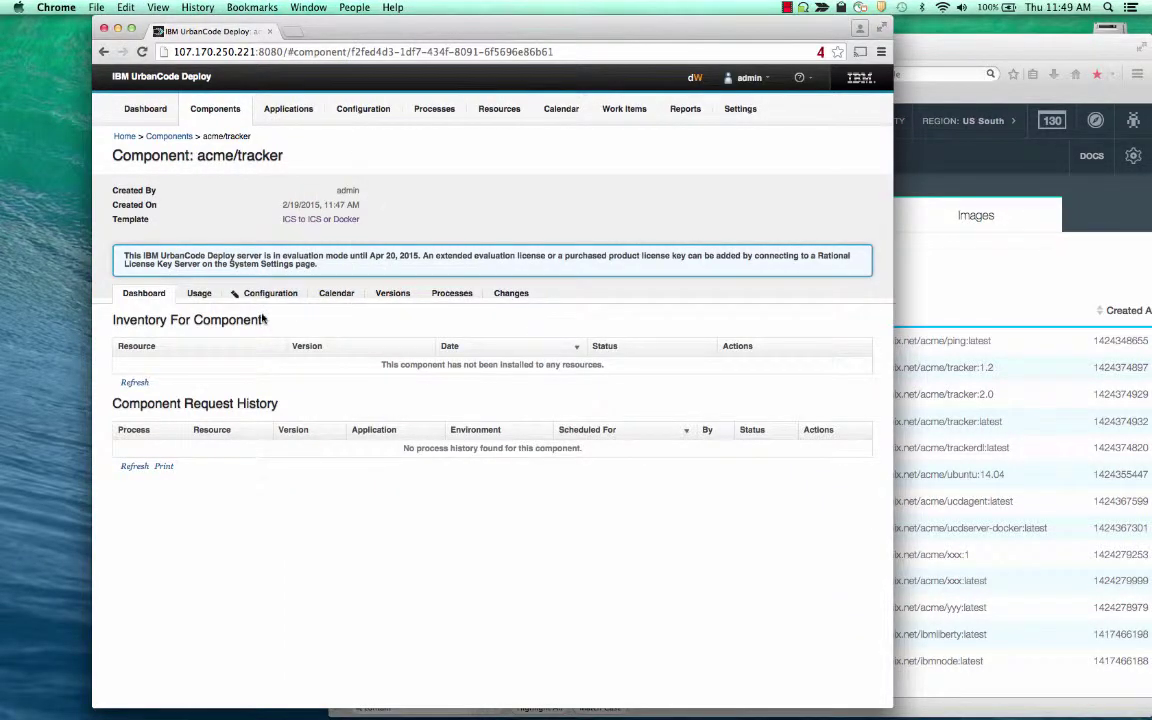
Step: Check the acme/tracker version import's output log, then go to the Resources list
left_click(400, 302)
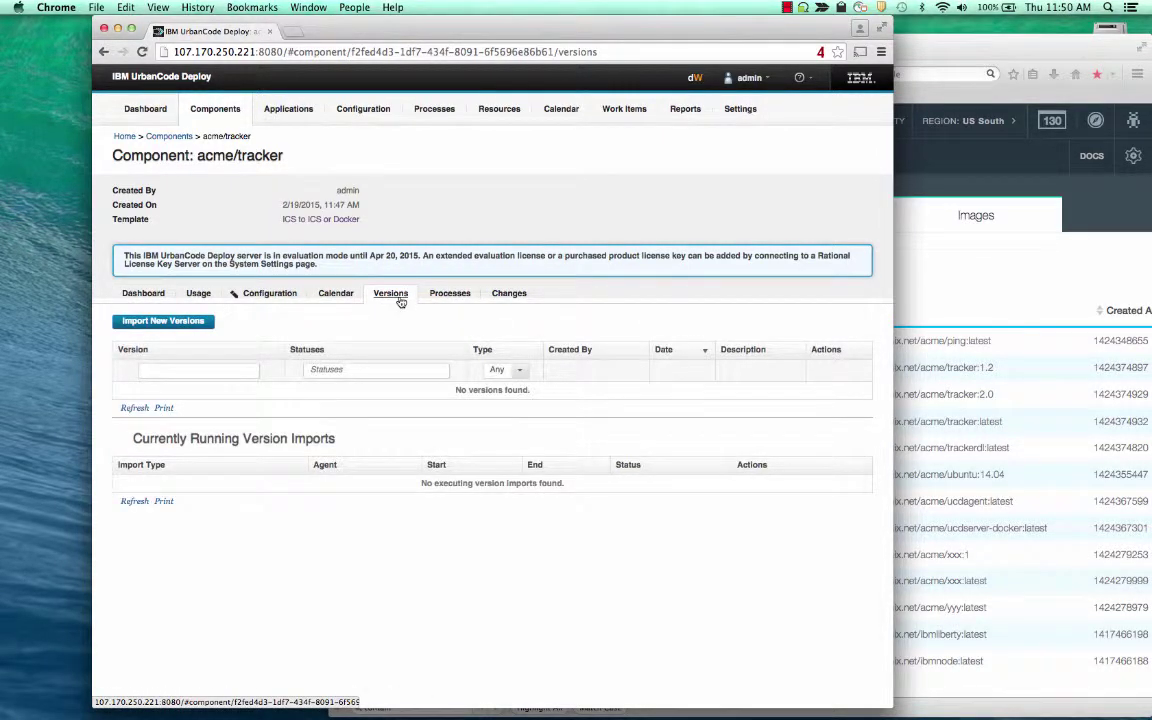
left_click(714, 487)
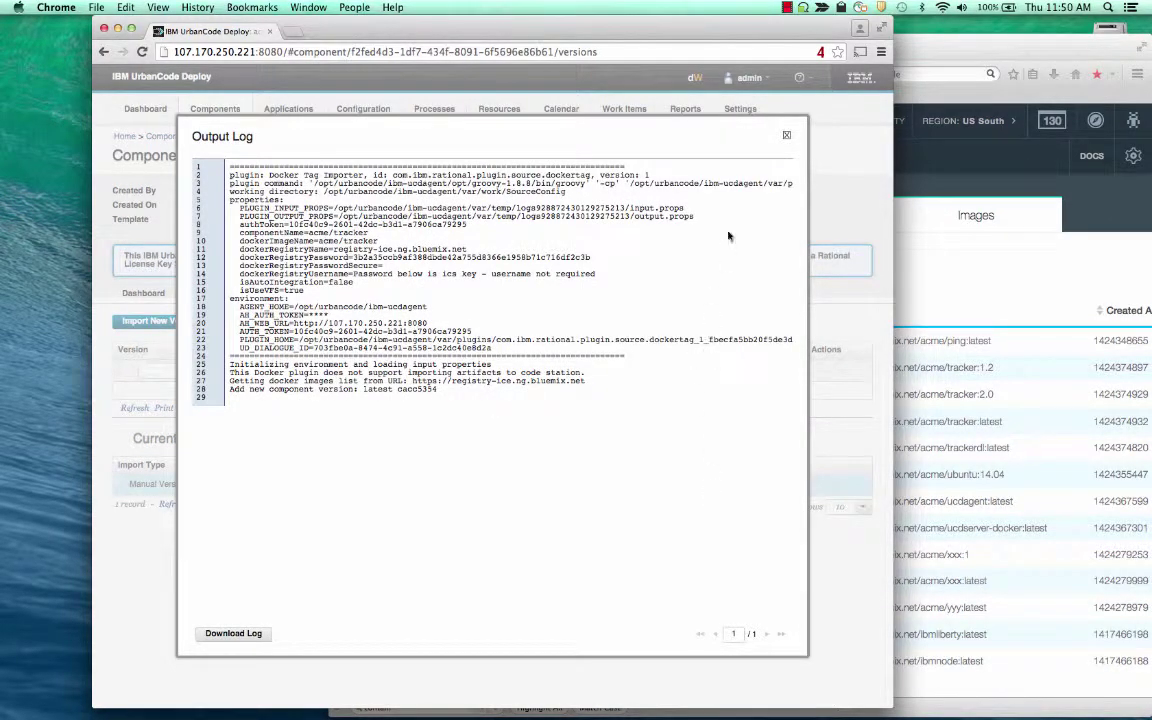
left_click(787, 137)
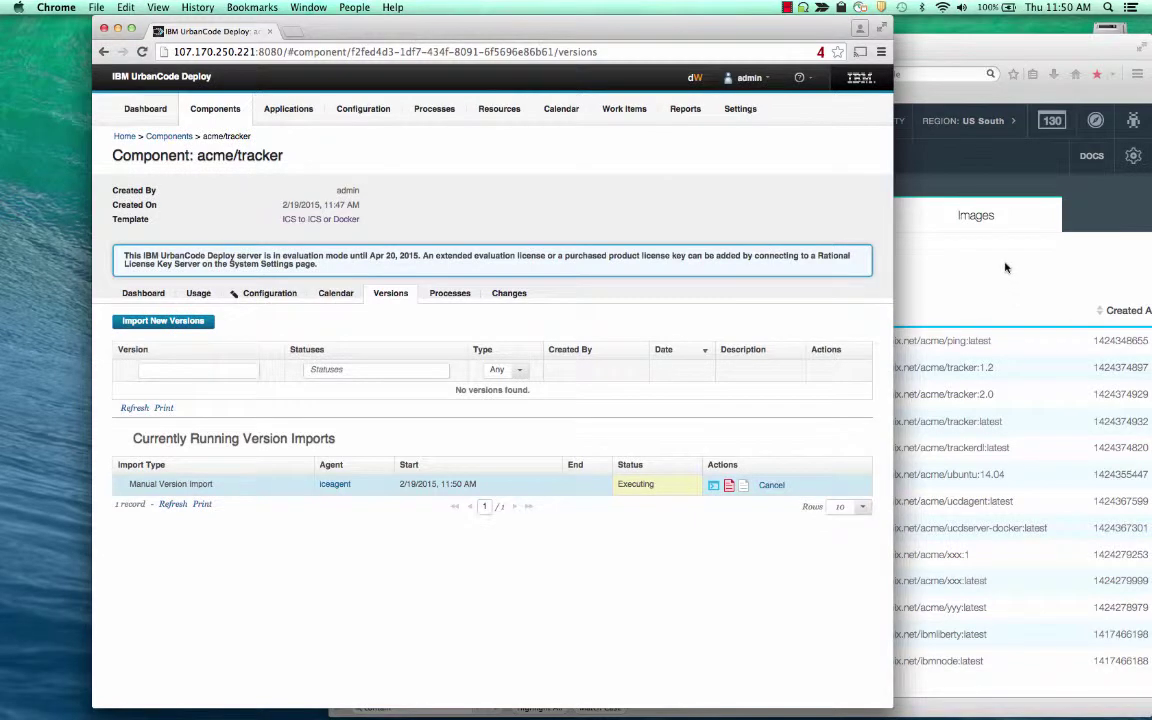
left_click(1006, 267)
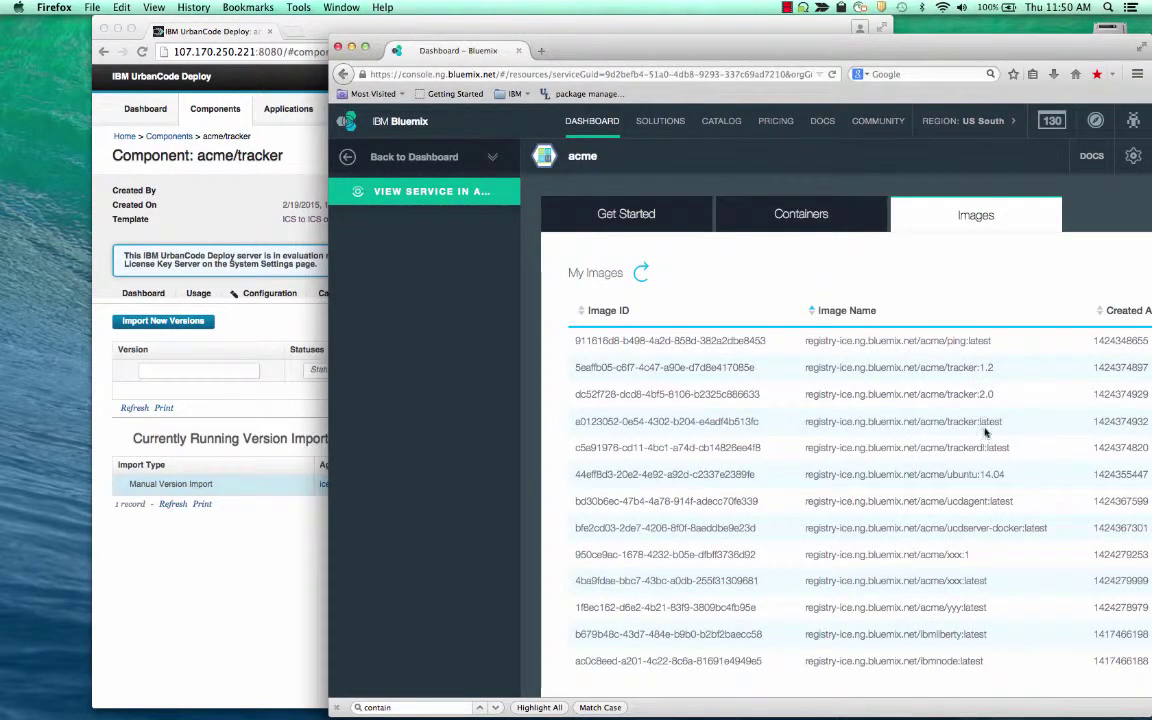
left_click(267, 559)
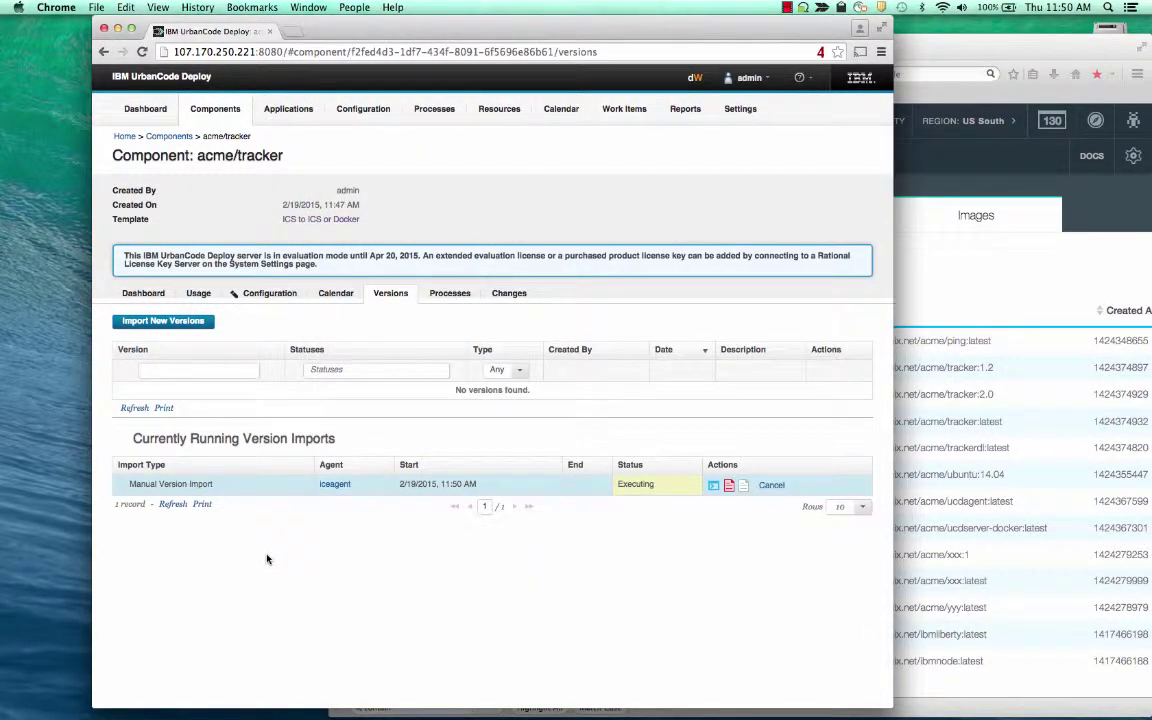
left_click(335, 484)
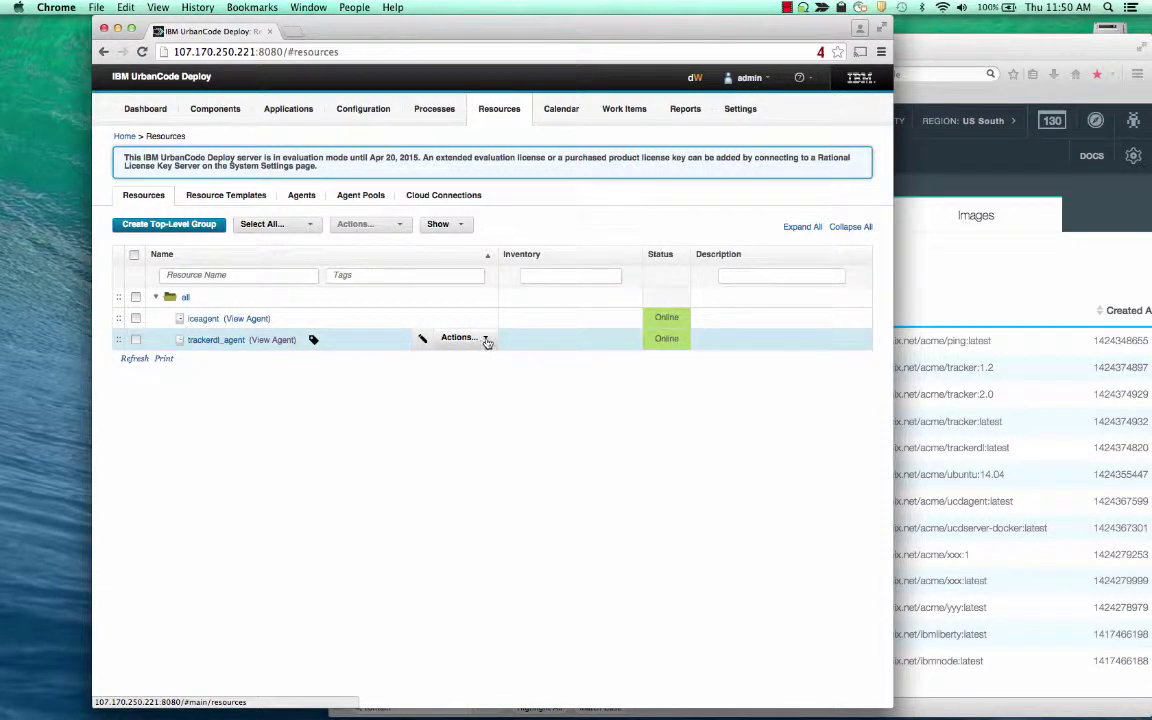
Step: Add component acme/trackerdl under the trackerdl_agent resource
left_click(486, 339)
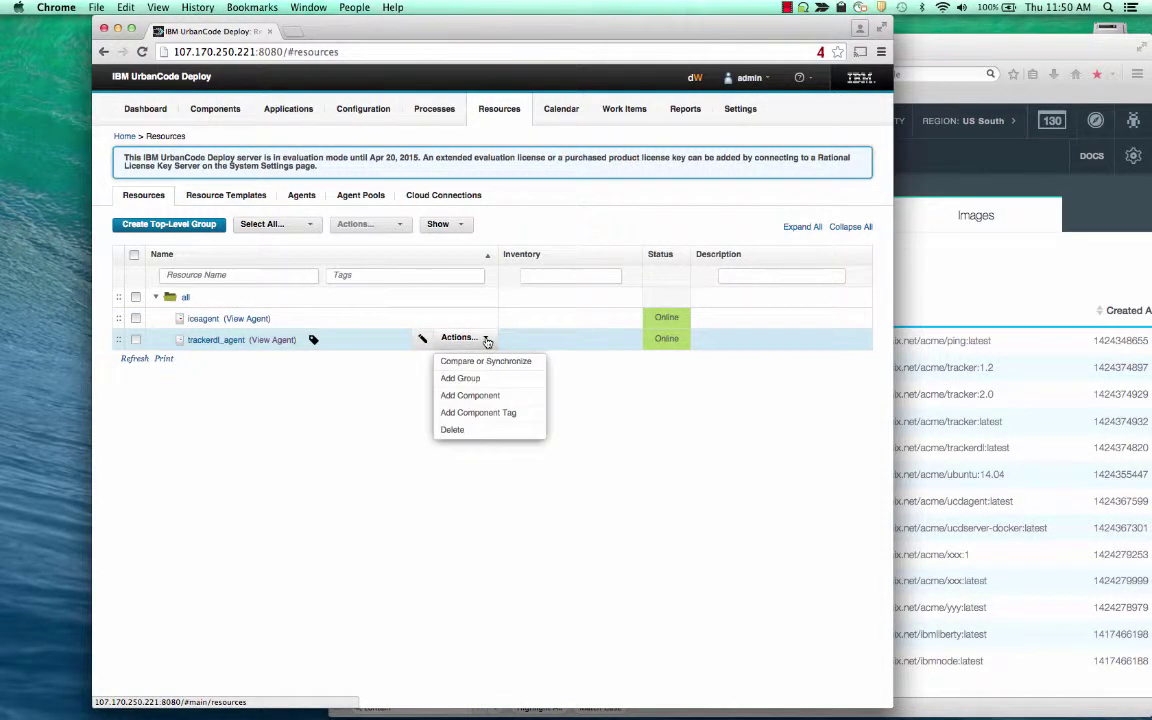
left_click(470, 396)
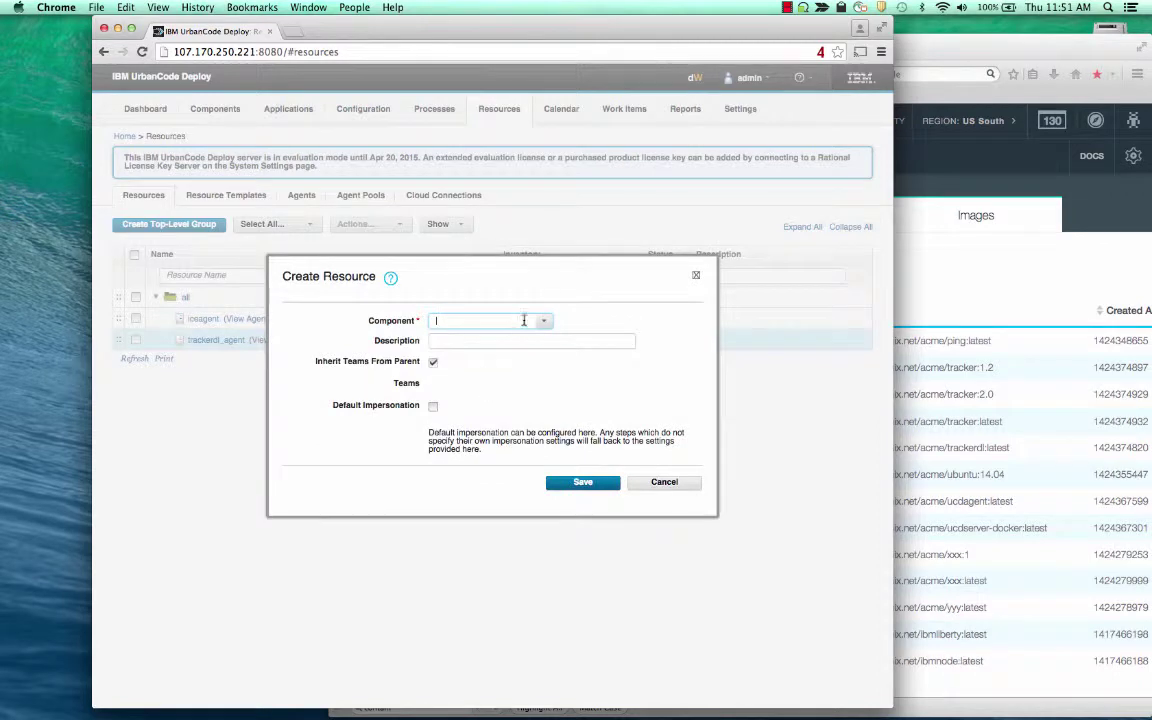
left_click(547, 322)
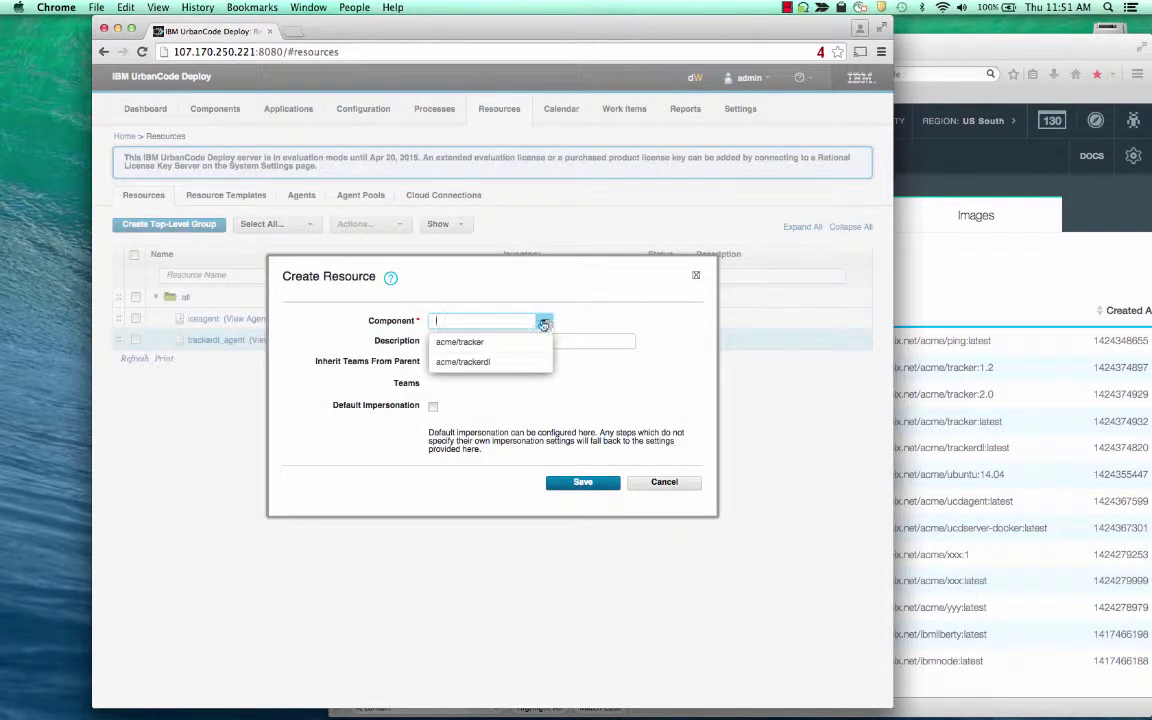
left_click(490, 363)
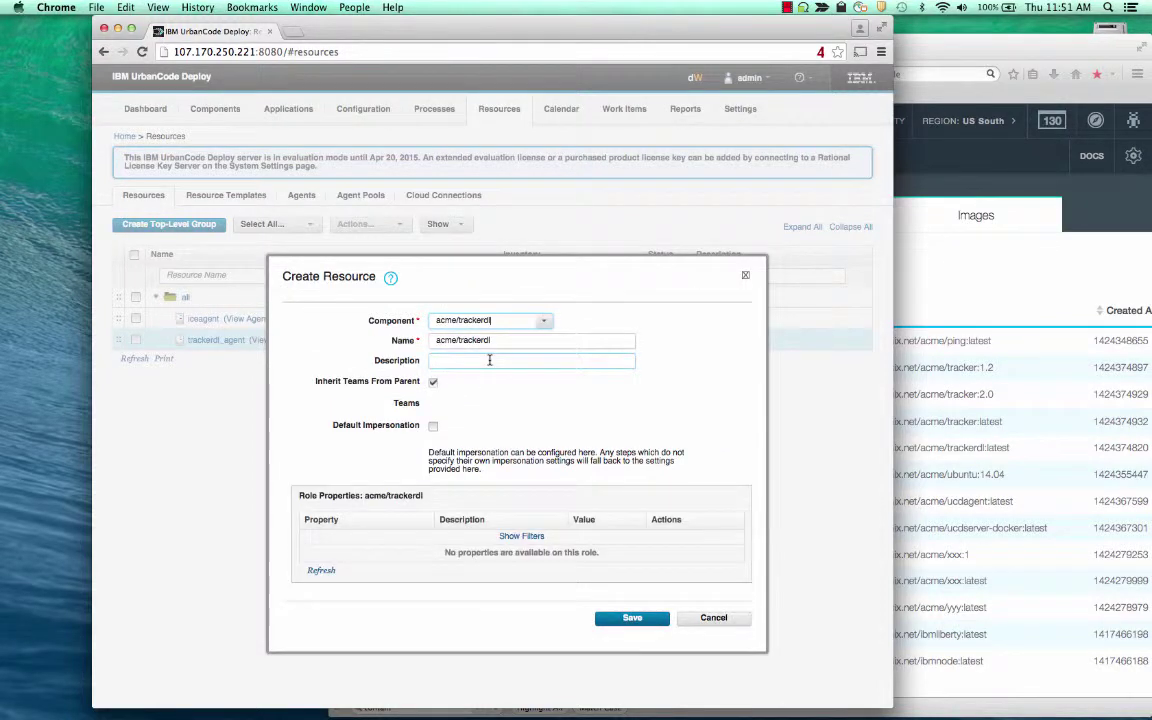
left_click(628, 619)
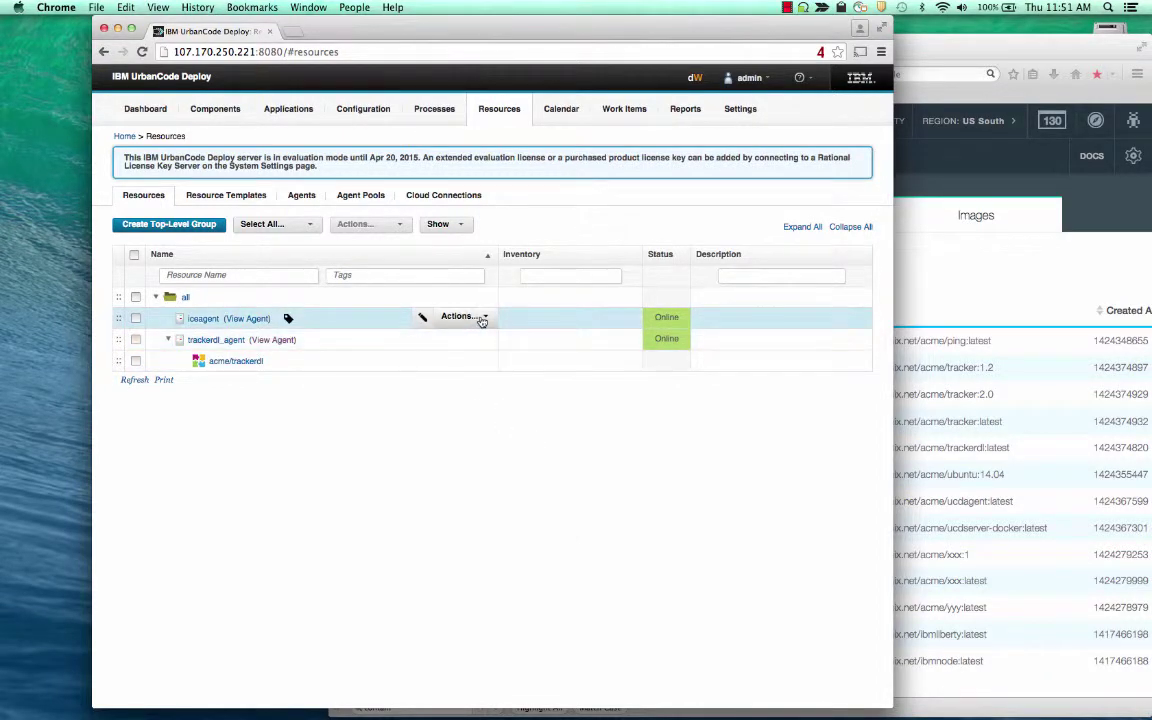
Step: Add component acme/tracker under the iceagent resource
left_click(481, 320)
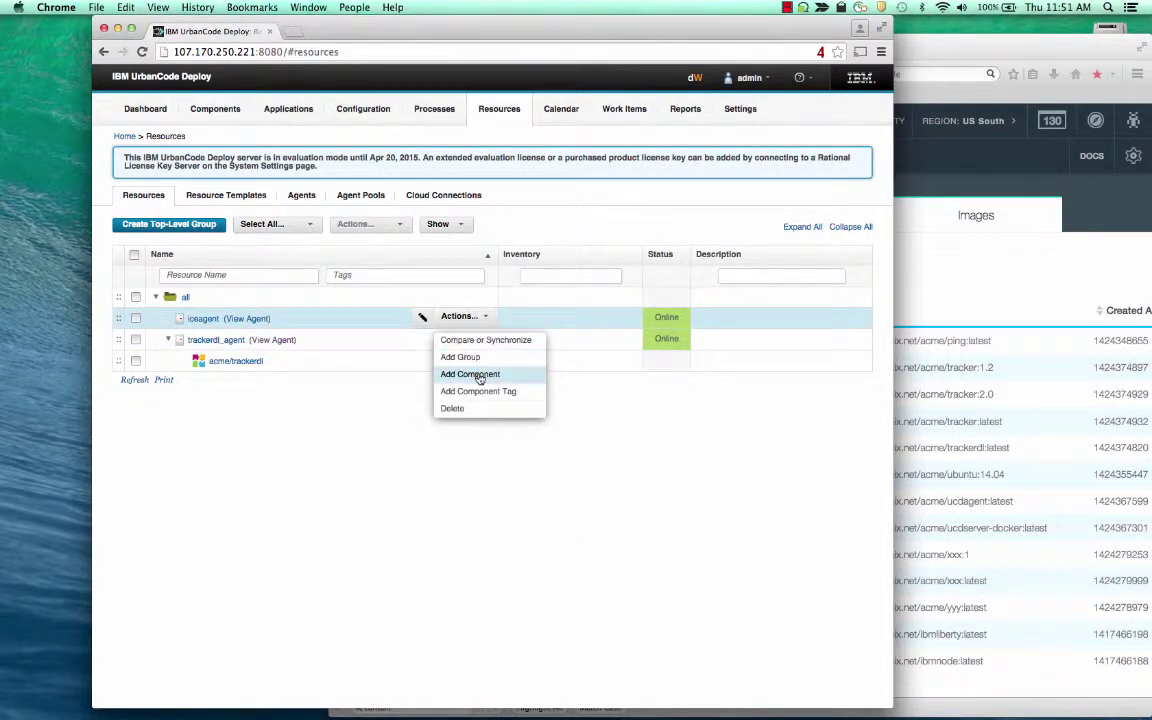
left_click(480, 376)
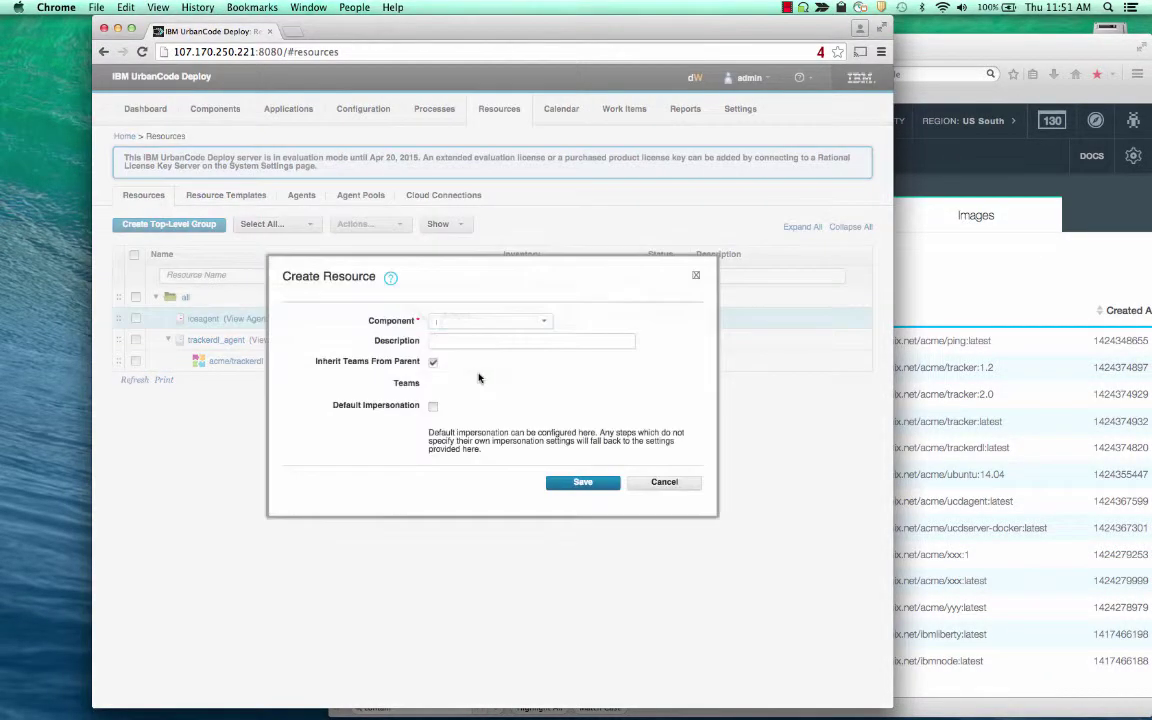
left_click(545, 322)
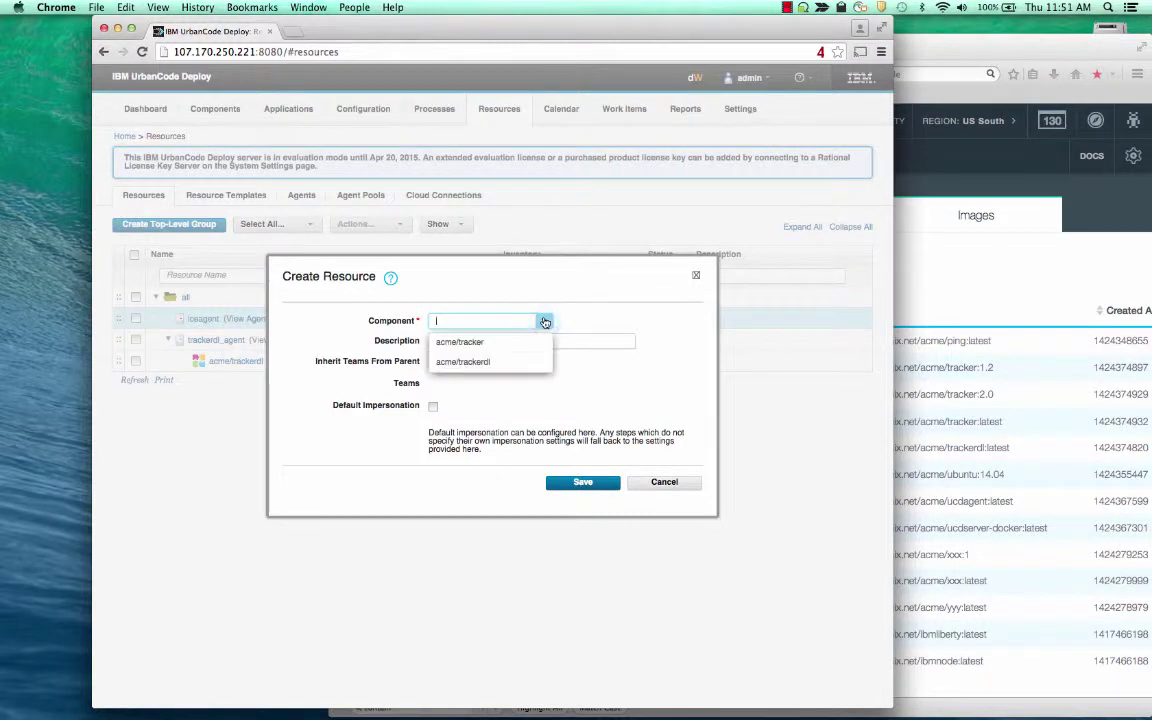
left_click(485, 342)
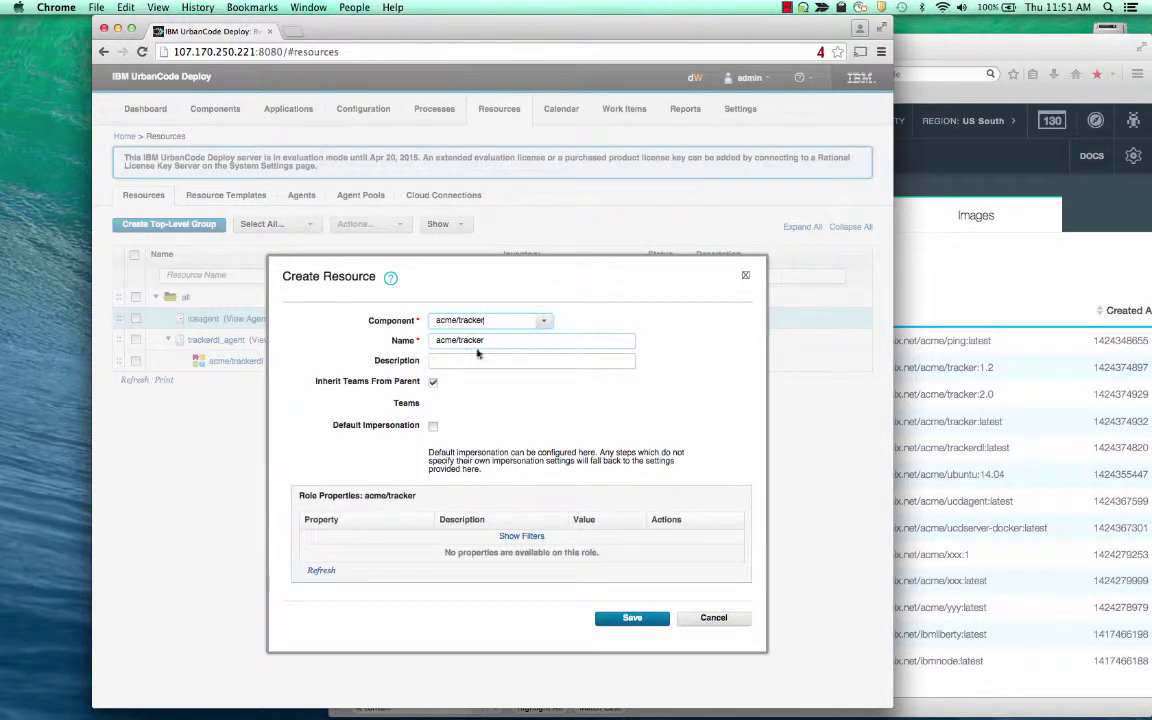
left_click(625, 619)
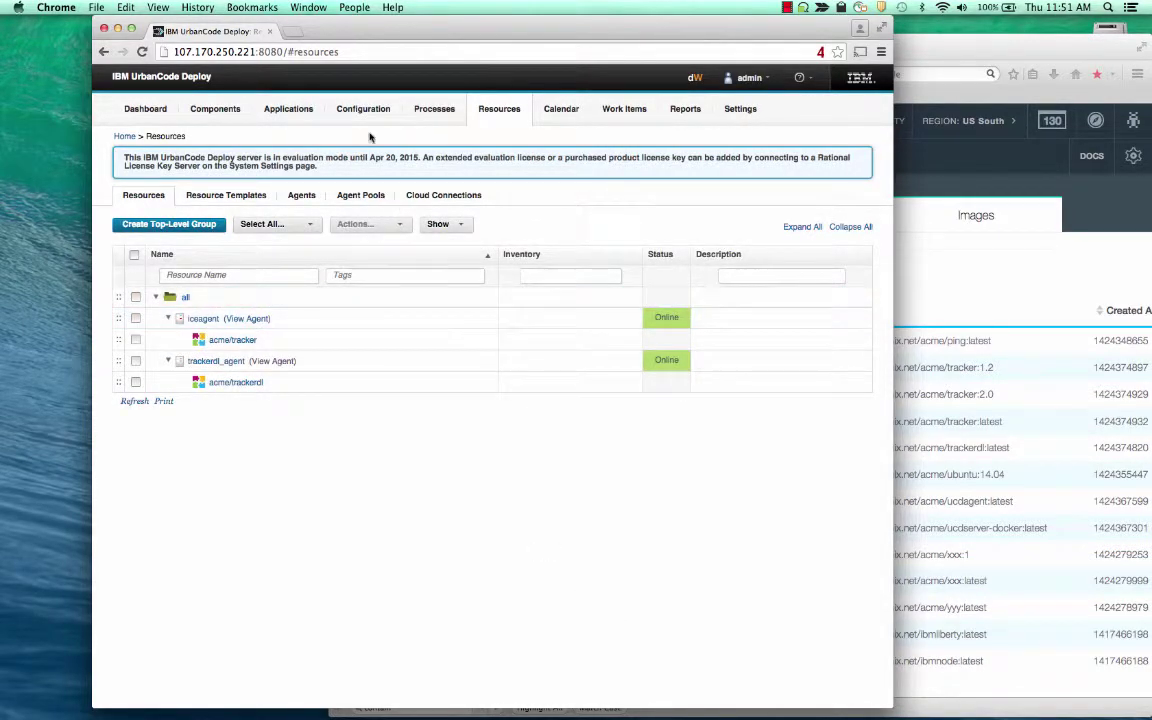
Step: Create a new application named 'tracker application'
left_click(434, 108)
left_click(252, 104)
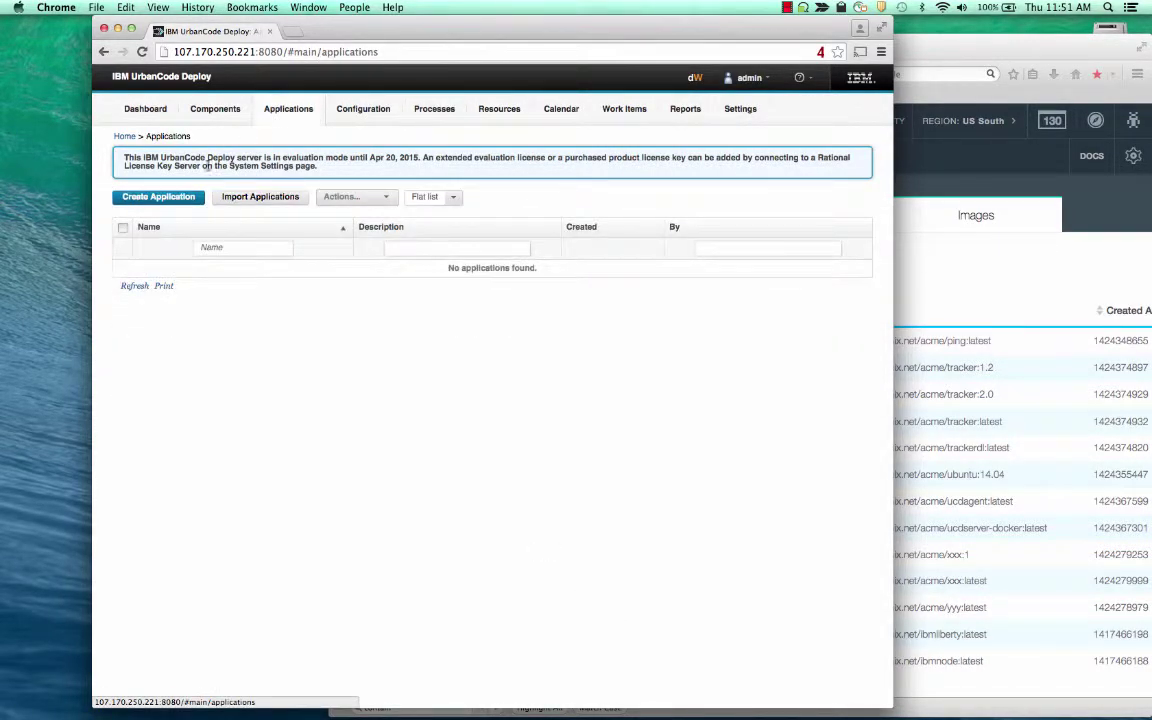
left_click(160, 197)
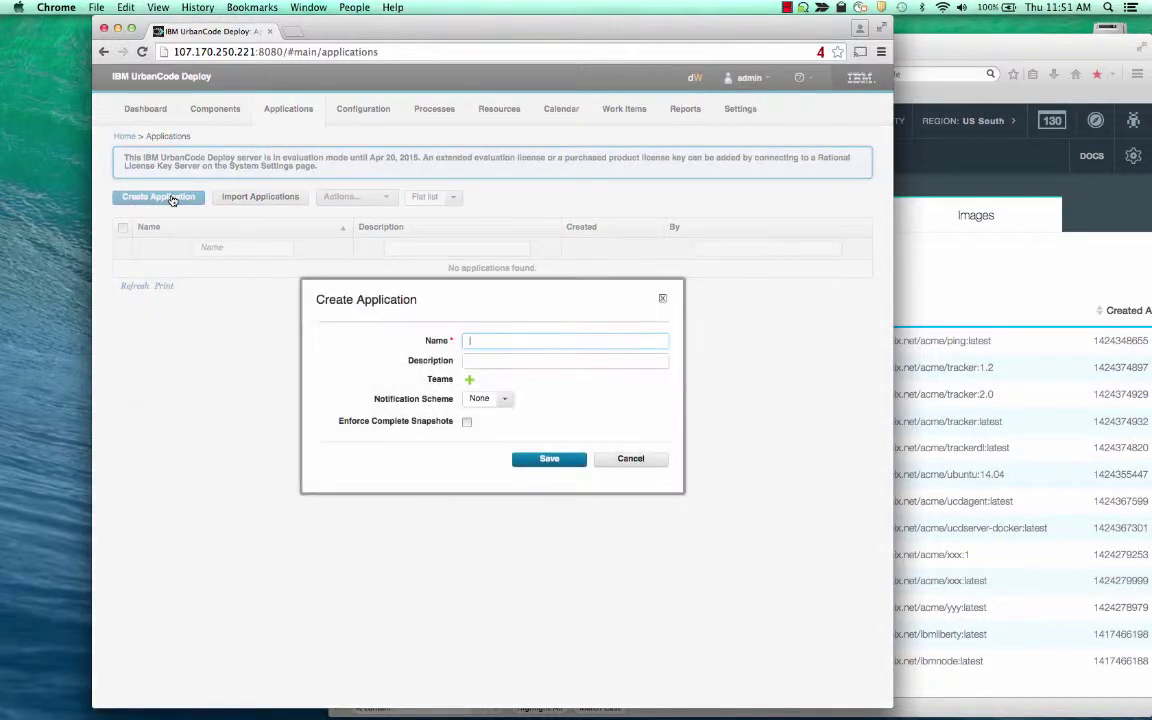
type("tracker application")
left_click(545, 459)
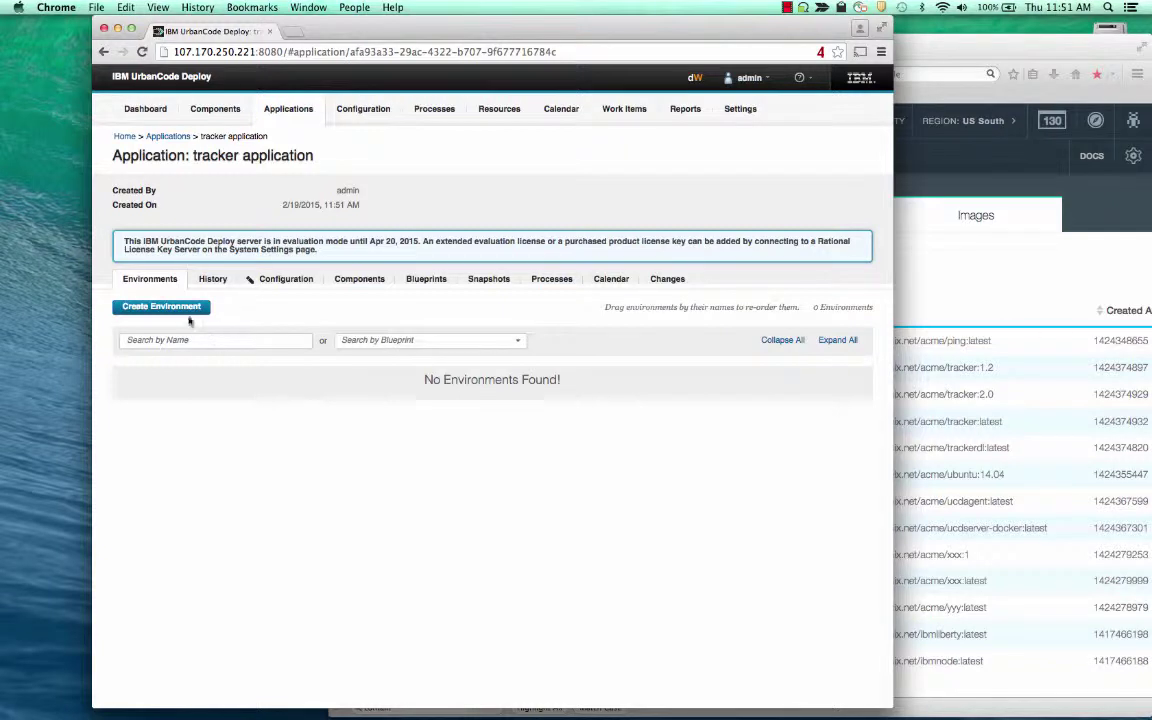
Step: Add environment 'hybrid tracker on ICS data on prem' and view the application's components
left_click(174, 310)
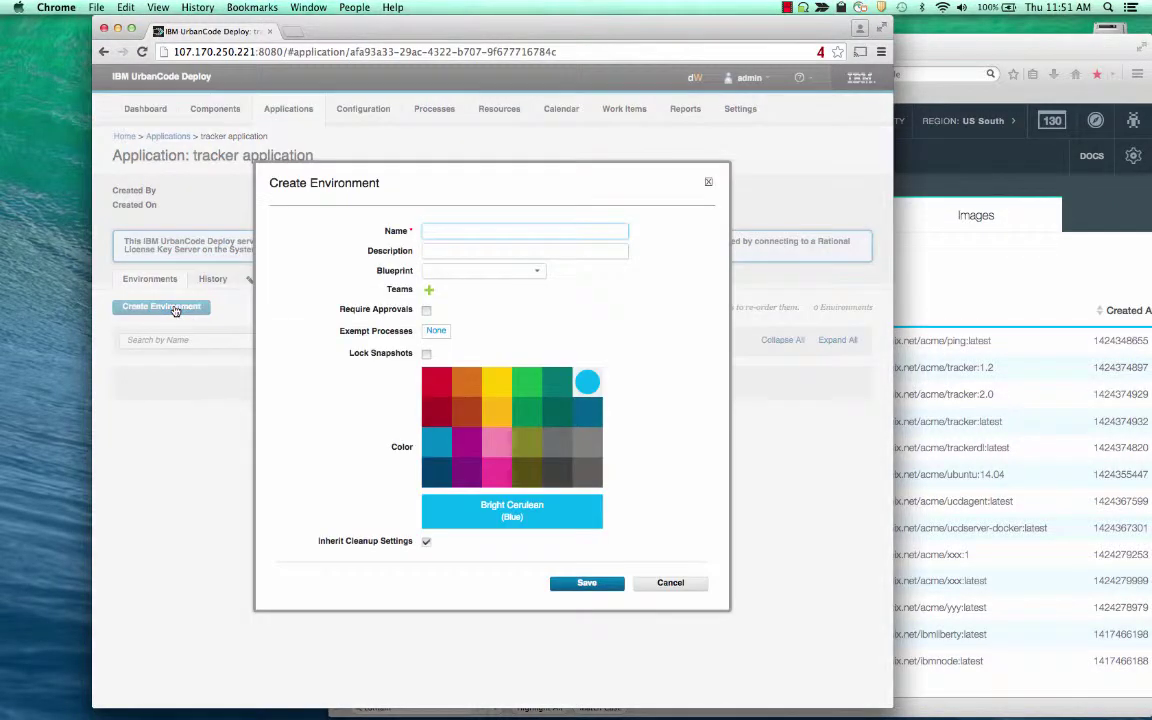
type("hybrid tracker on ICS")
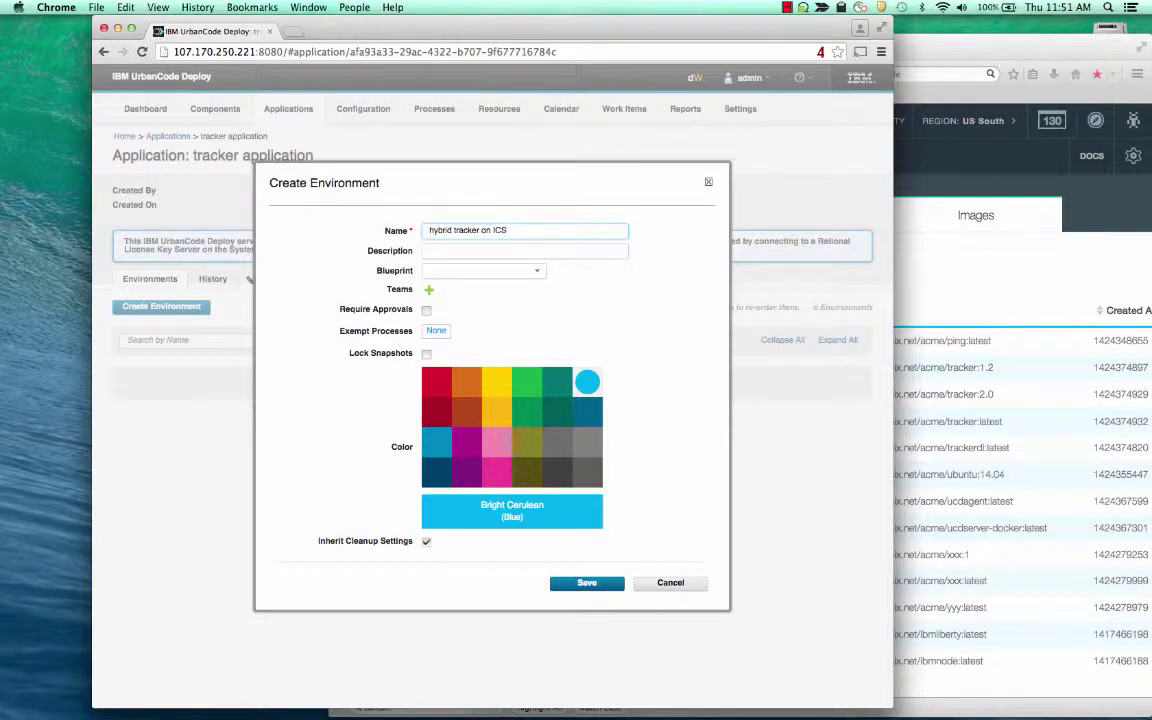
type(" data on prem")
left_click(587, 583)
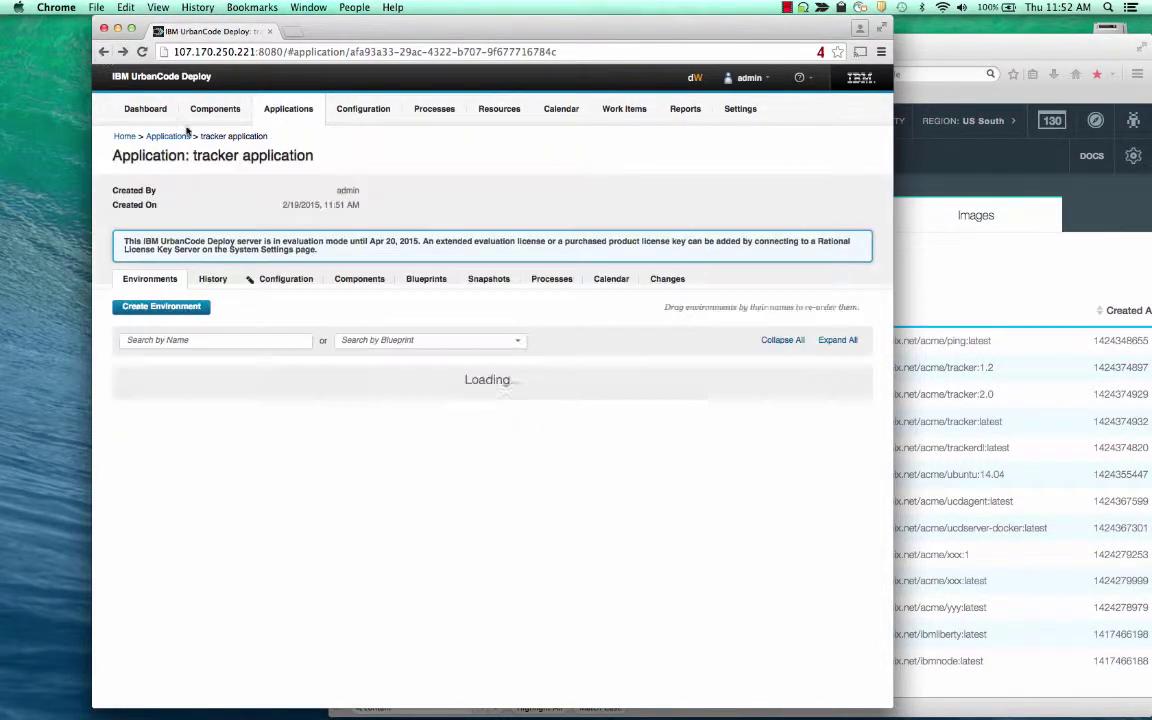
left_click(356, 281)
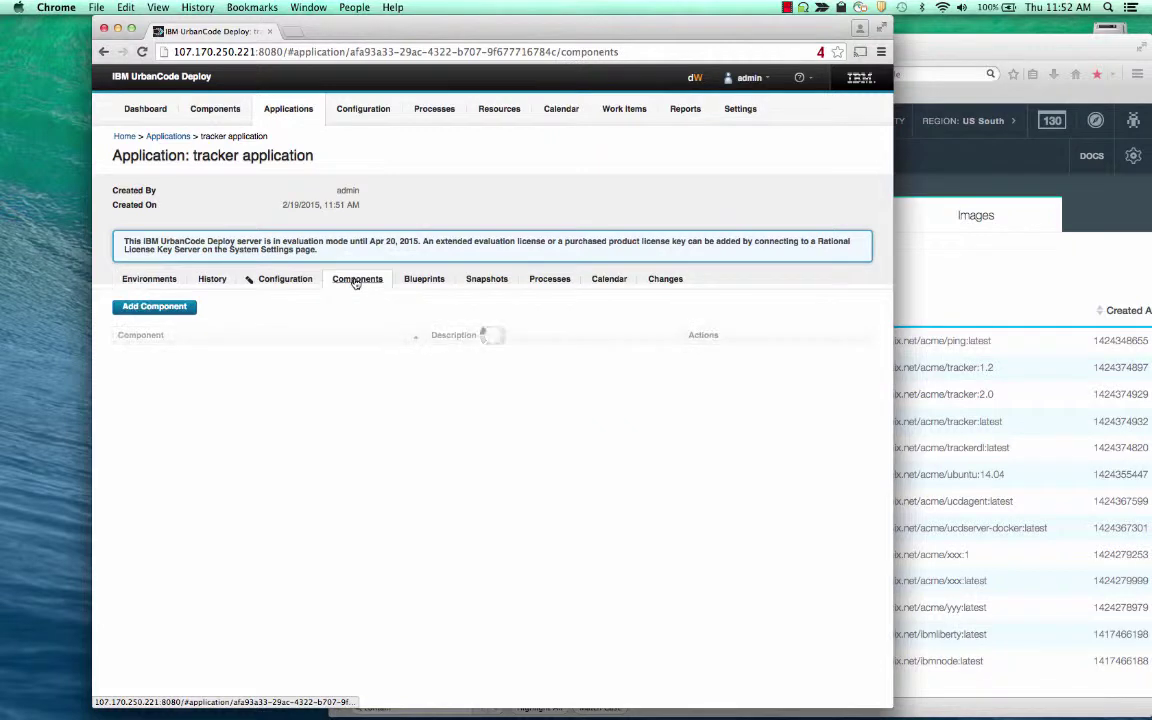
Step: Add the acme/tracker and acme/trackerdl components to the tracker application
left_click(155, 307)
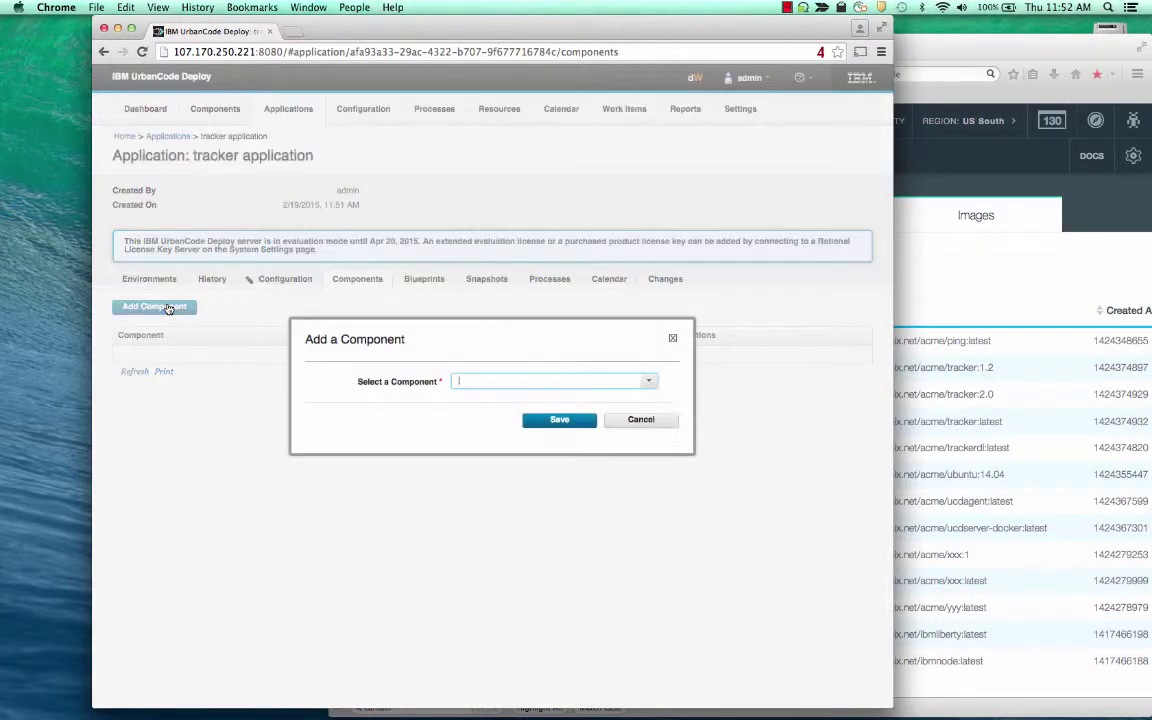
left_click(647, 381)
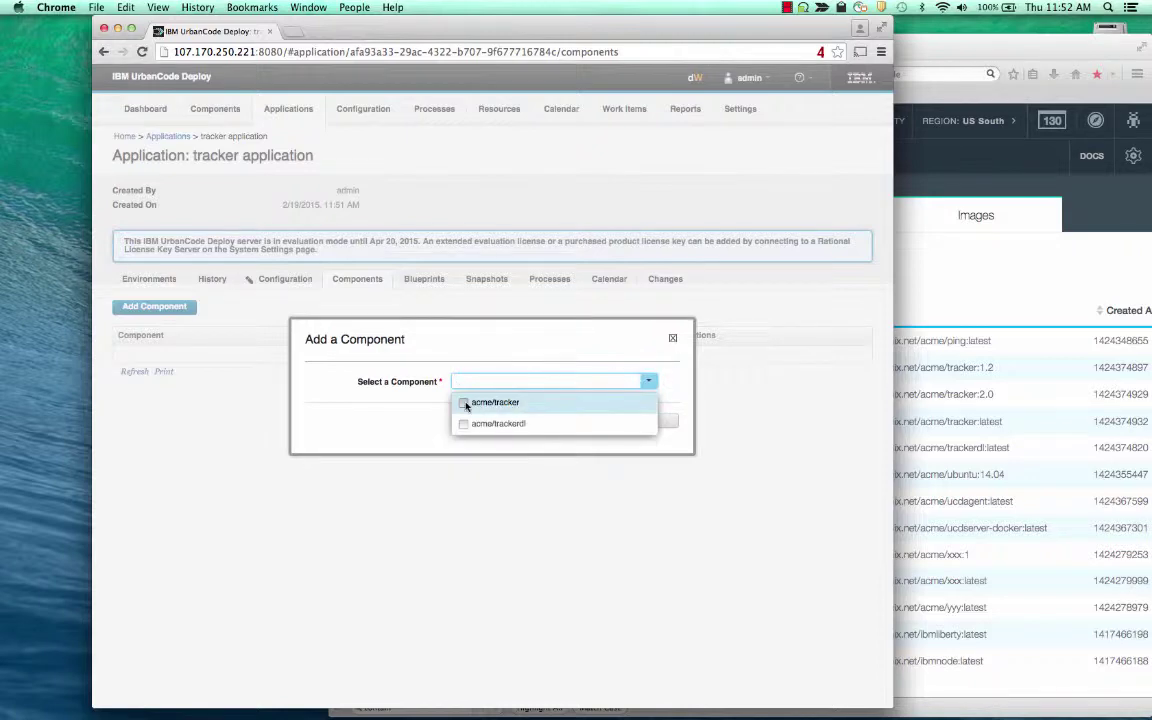
left_click(463, 402)
left_click(464, 424)
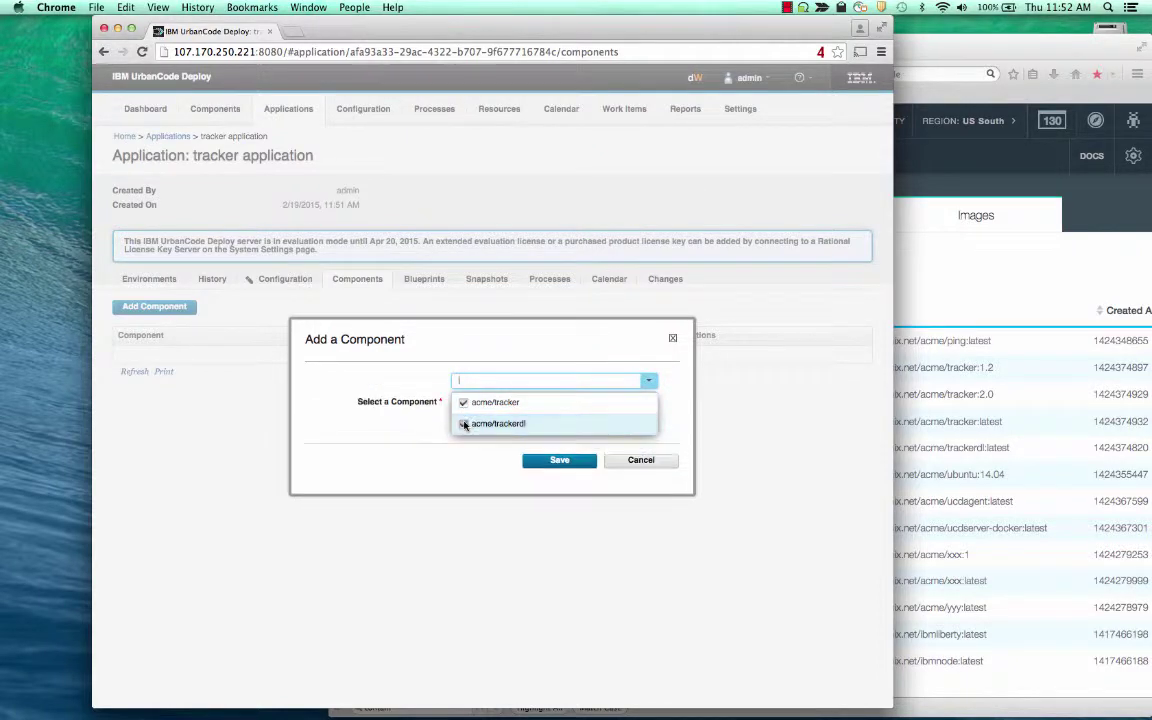
left_click(559, 461)
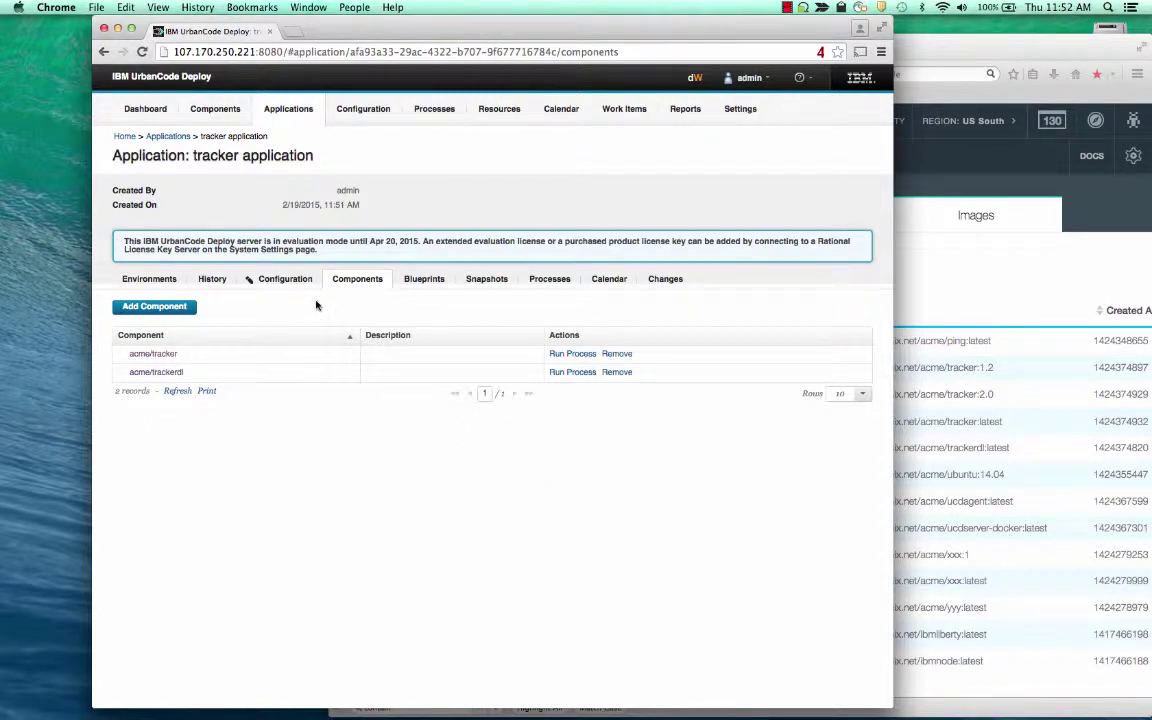
Step: Add all agent resources as base resources of the hybrid tracker on ICS data on prem environment
right_click(166, 280)
left_click(142, 279)
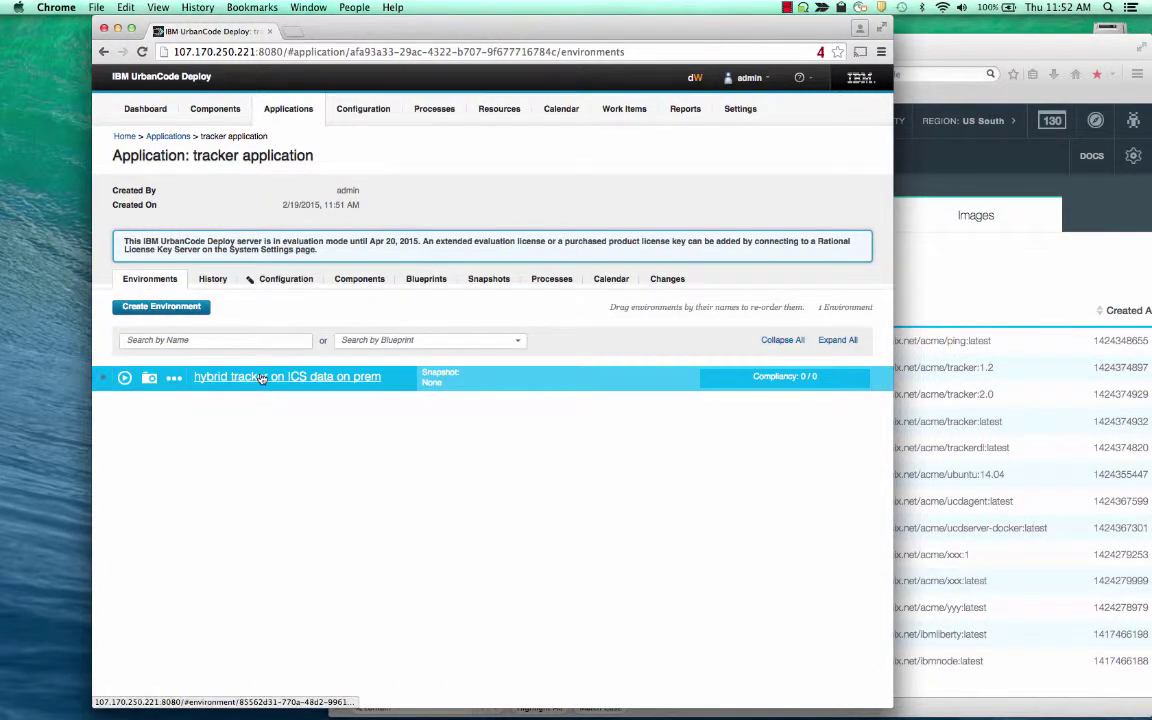
left_click(260, 377)
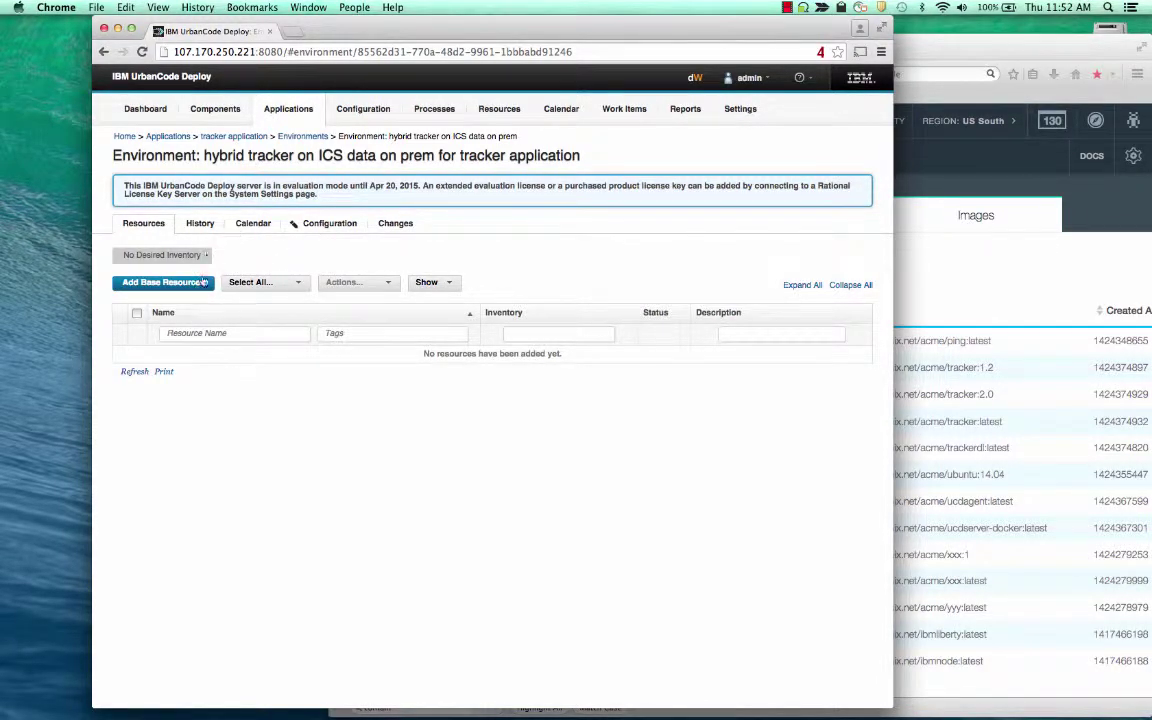
left_click(163, 283)
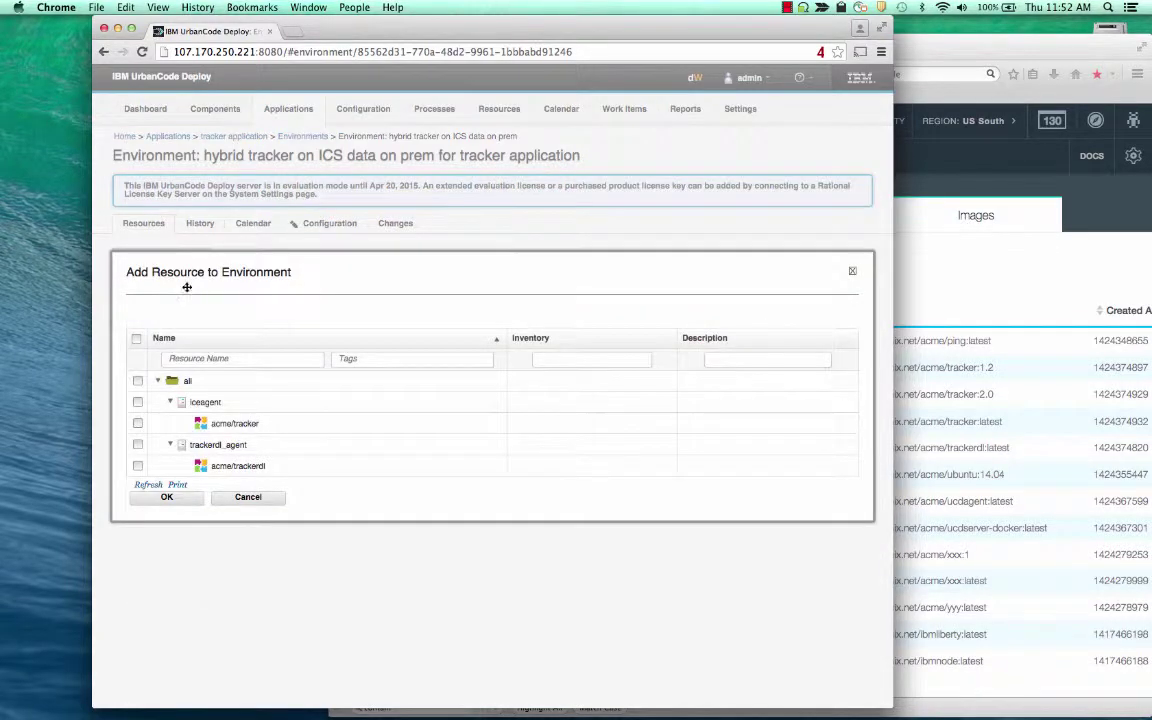
left_click(138, 382)
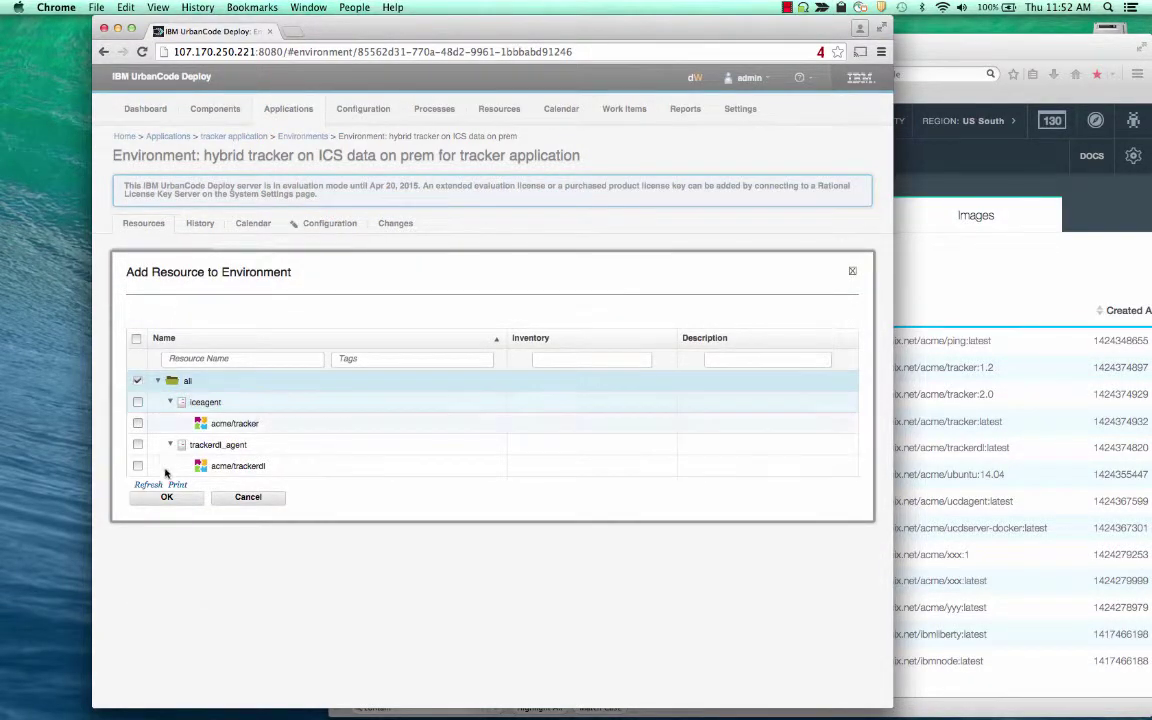
left_click(170, 498)
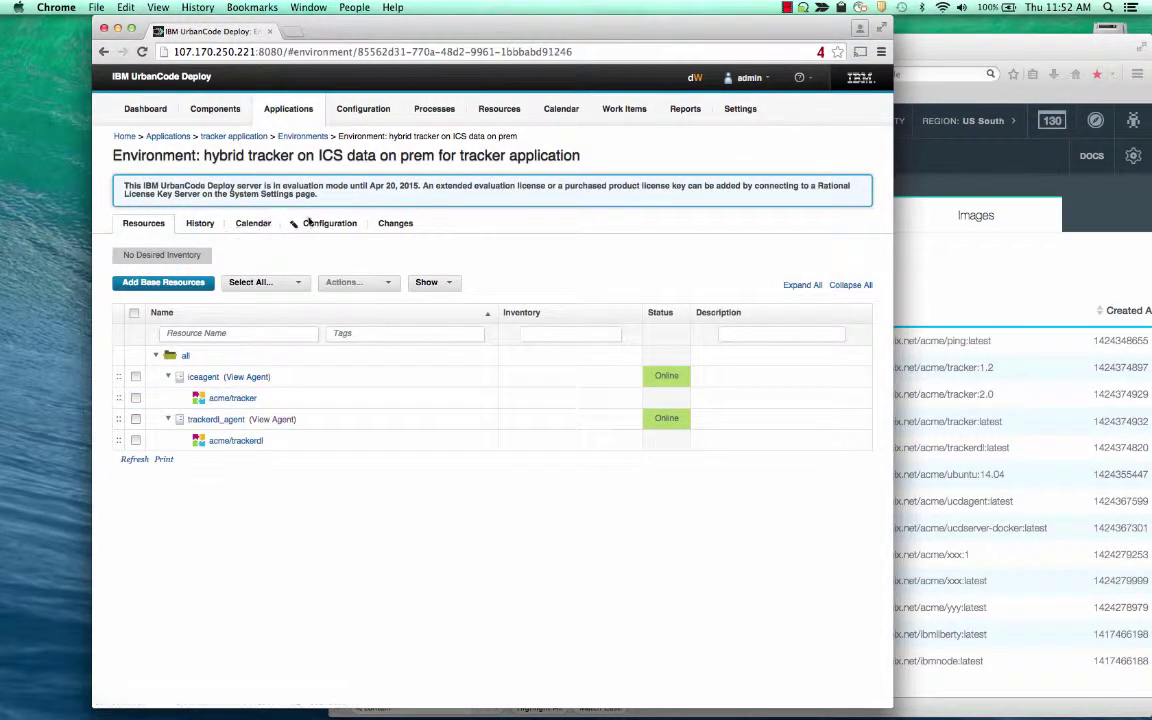
Step: Set acme/trackerdl's container service to docker with run options -p 9080:6379 and save
left_click(332, 228)
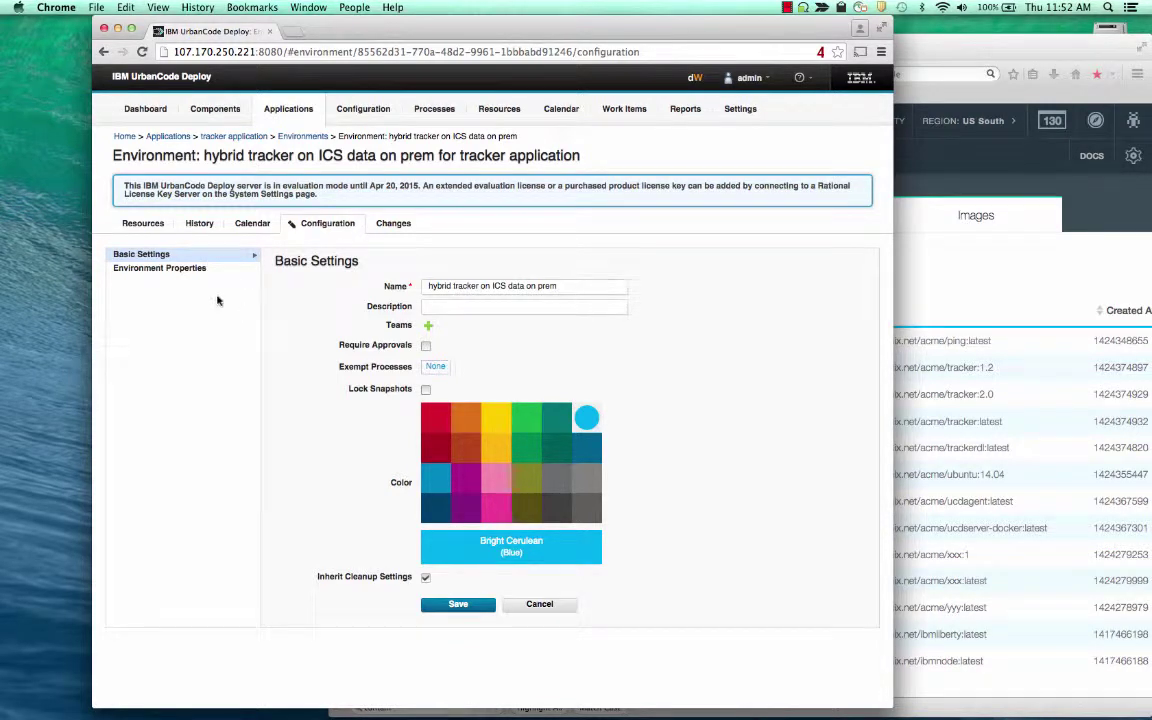
left_click(160, 269)
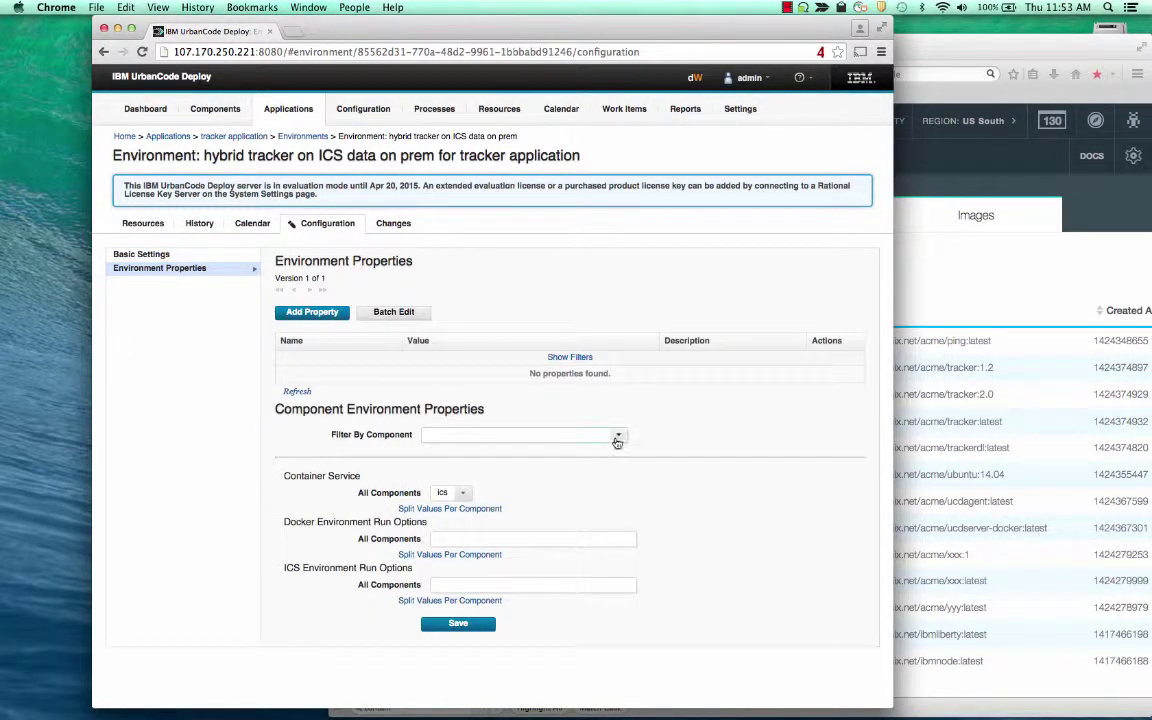
left_click(619, 437)
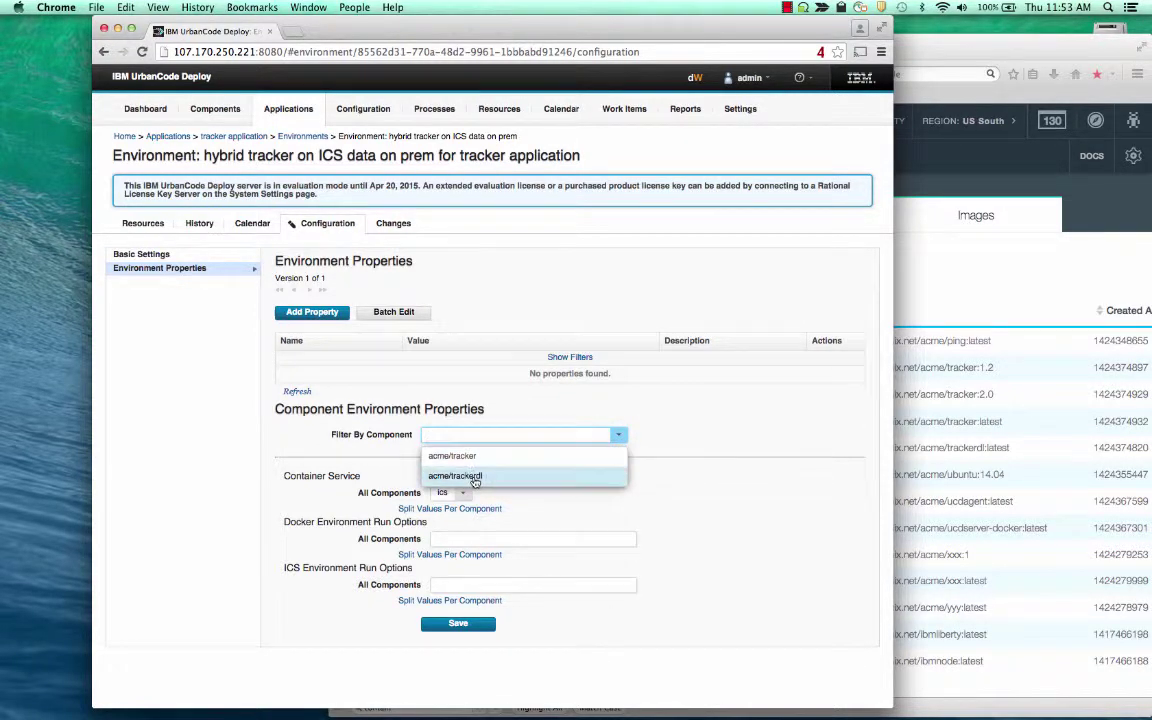
left_click(500, 477)
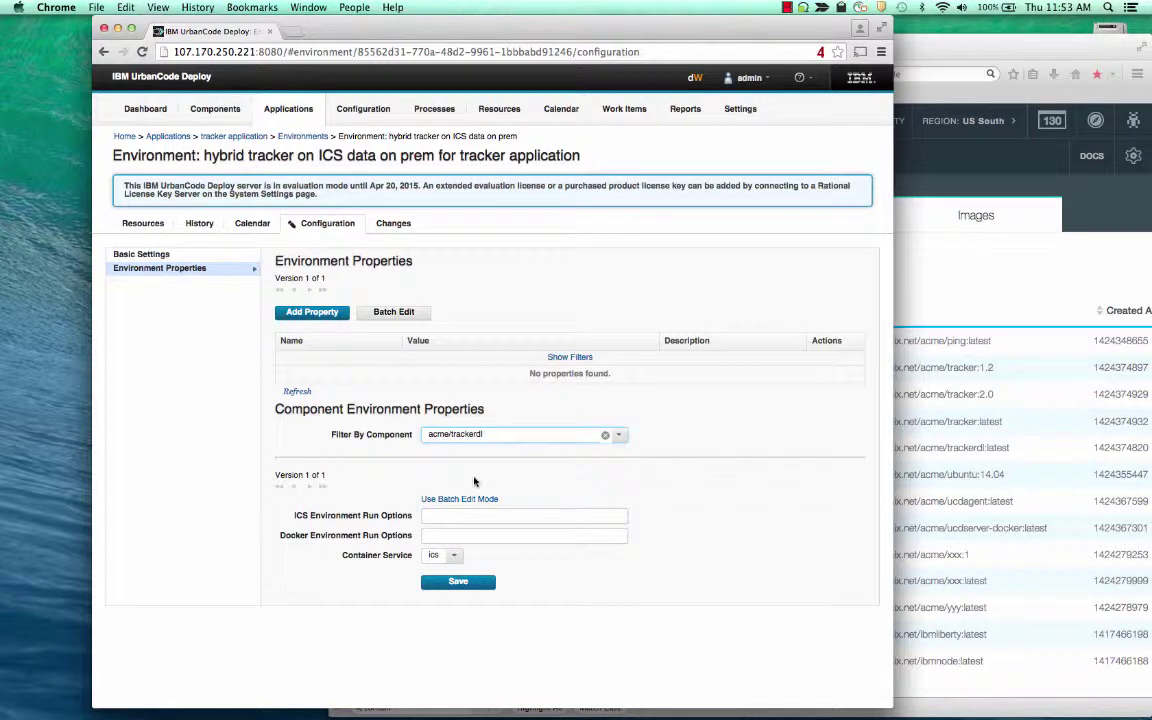
left_click(453, 556)
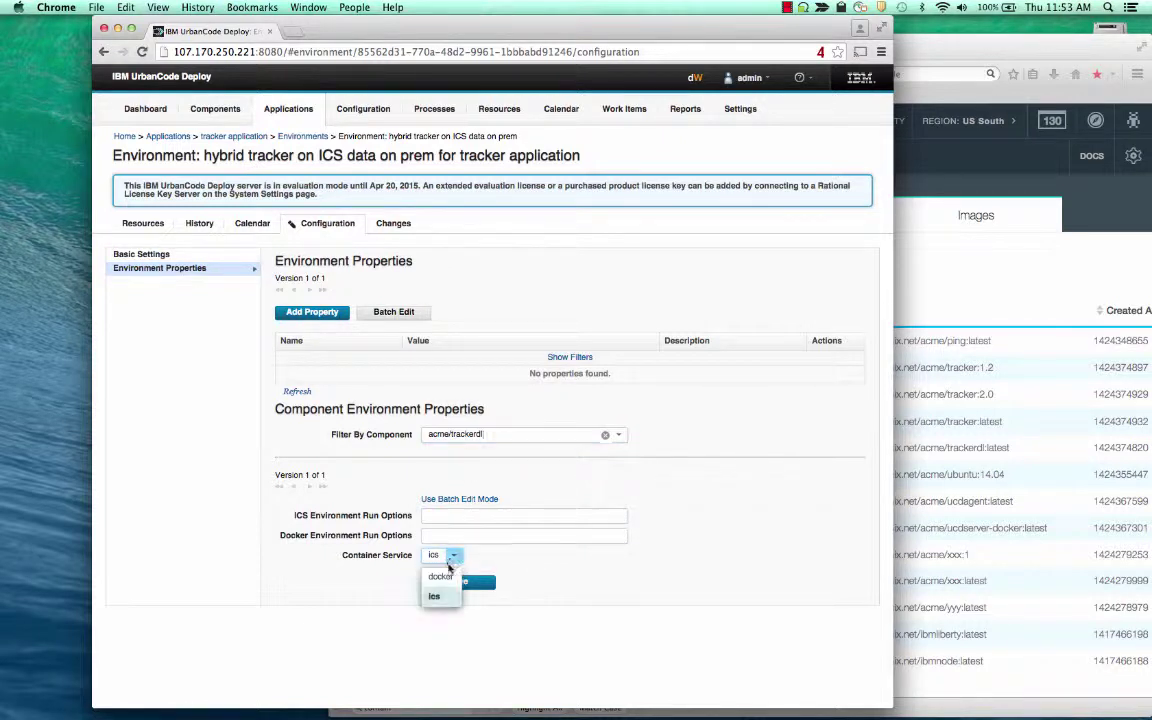
left_click(440, 577)
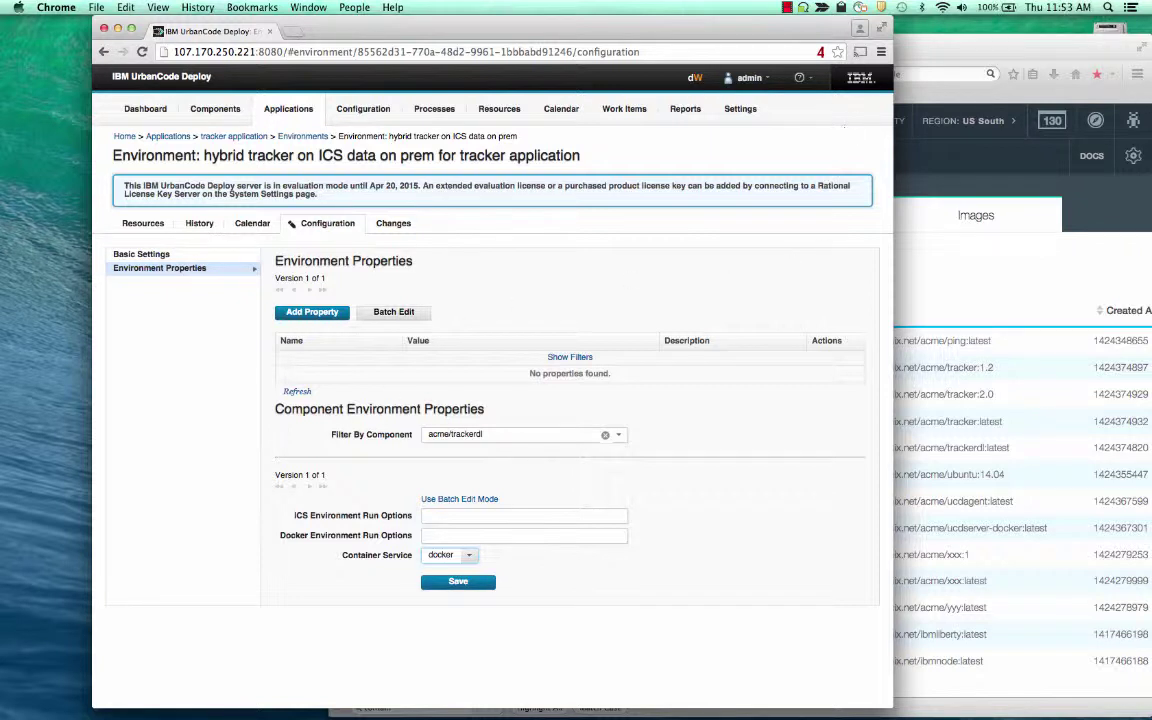
left_click(464, 537)
type("-p 9080:6379")
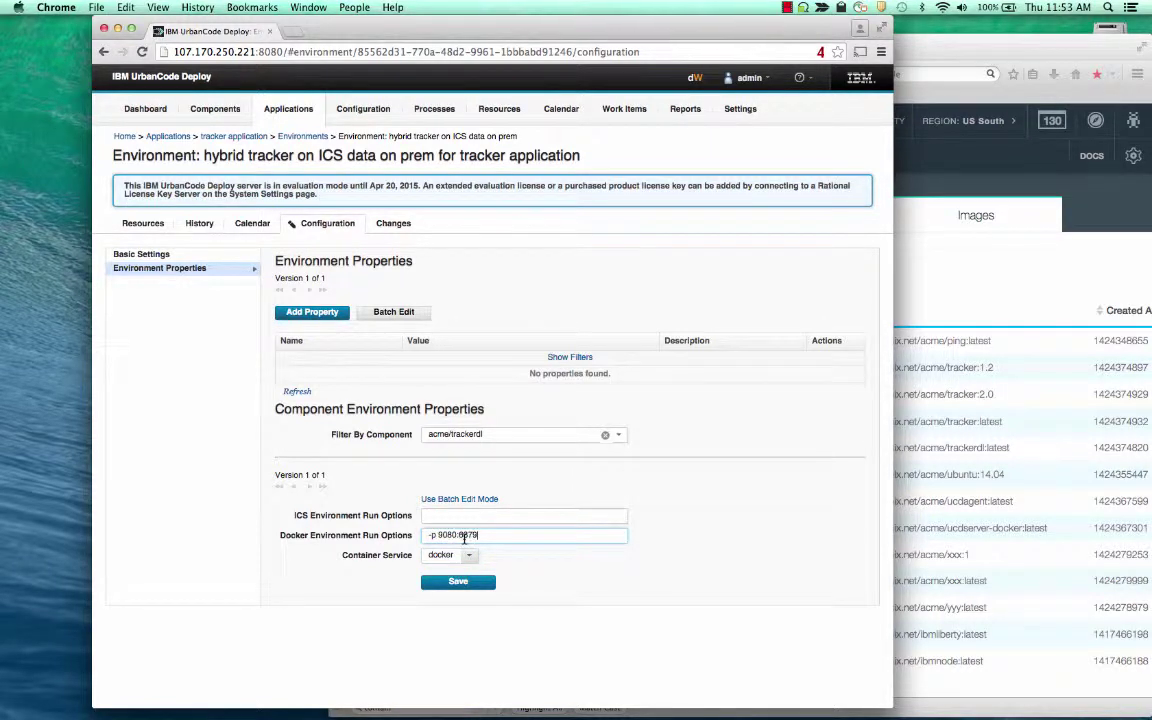
double_click(448, 535)
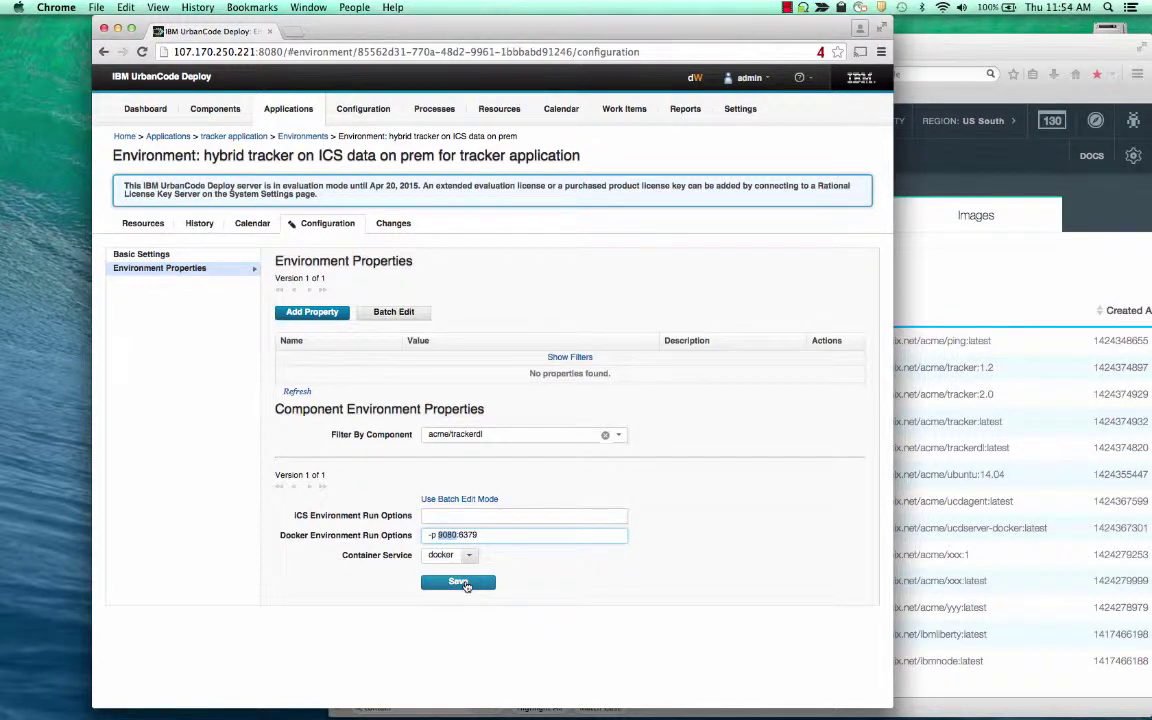
left_click(462, 582)
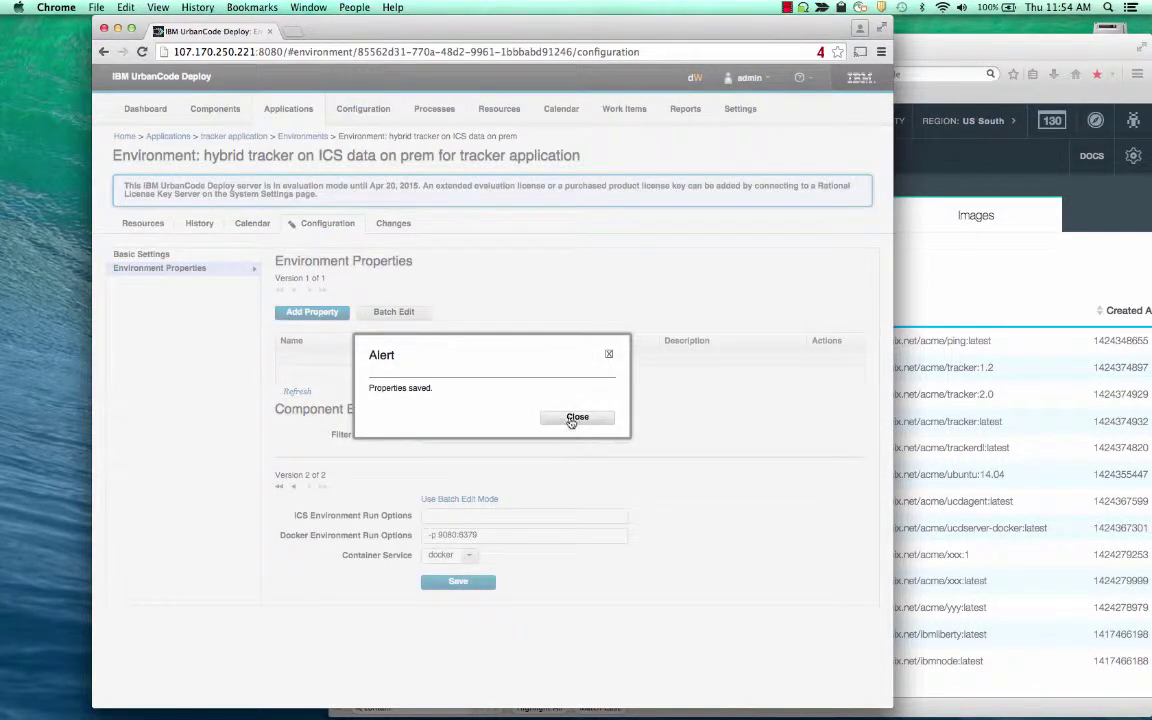
left_click(571, 417)
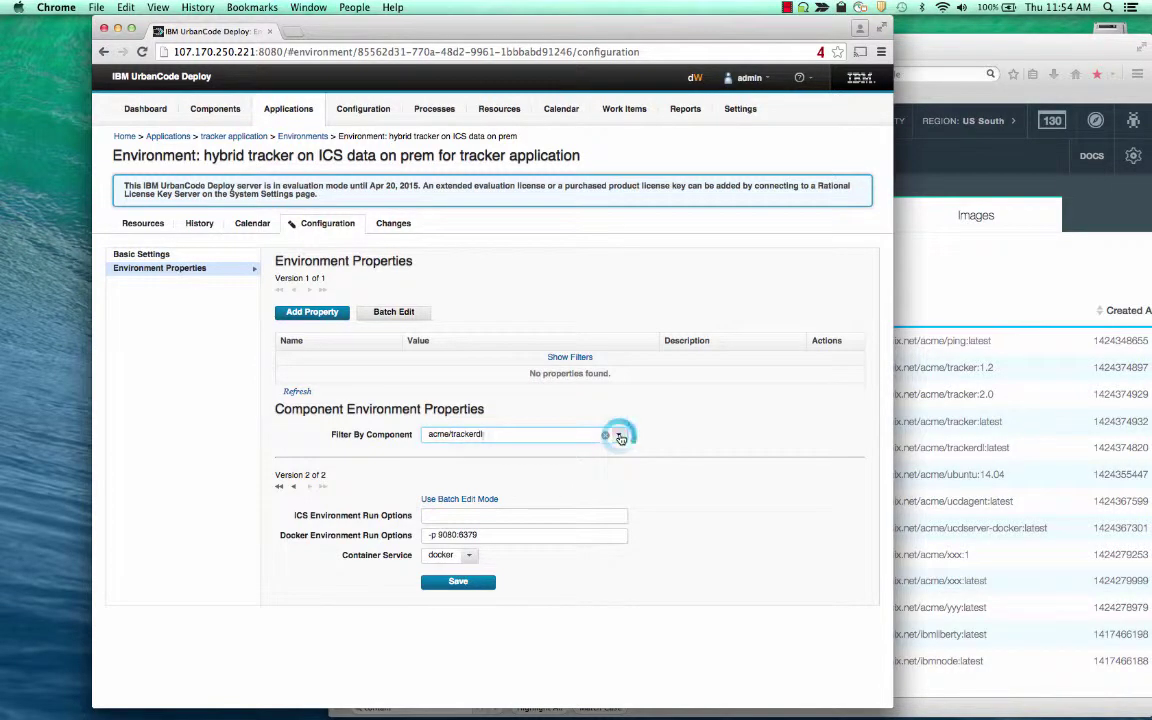
Step: Paste ICS run options with TRACKERDL_HOST and port variables for acme/tracker and save
left_click(619, 436)
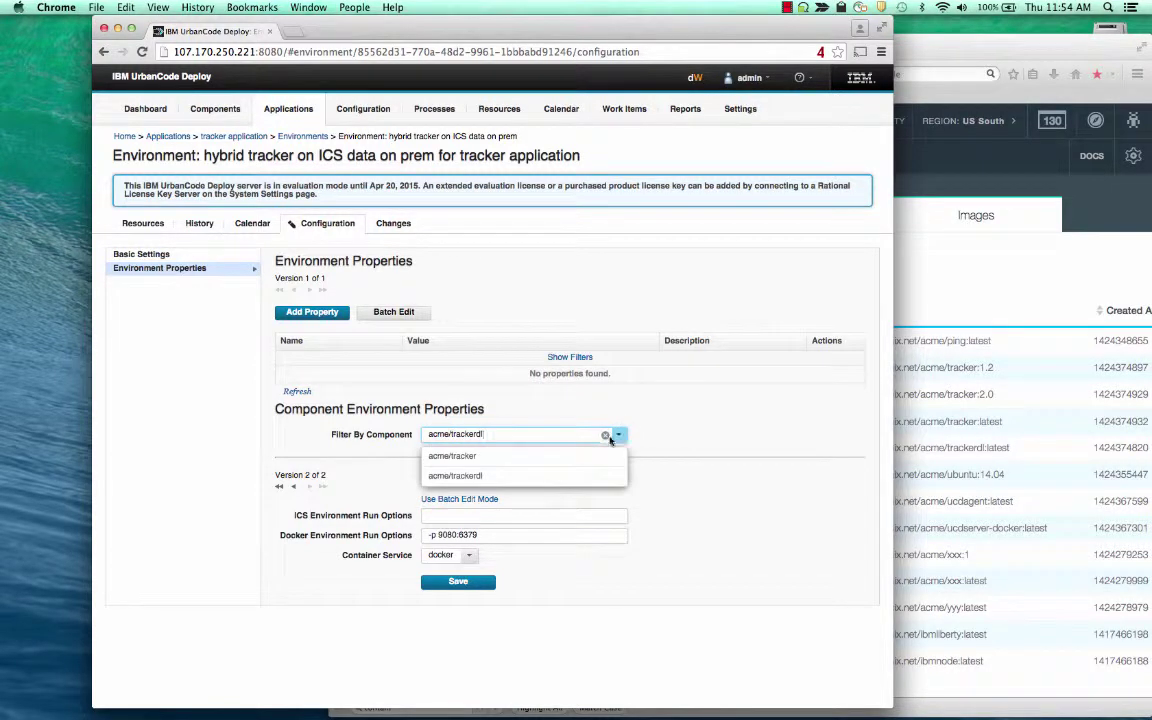
left_click(495, 462)
left_click(456, 557)
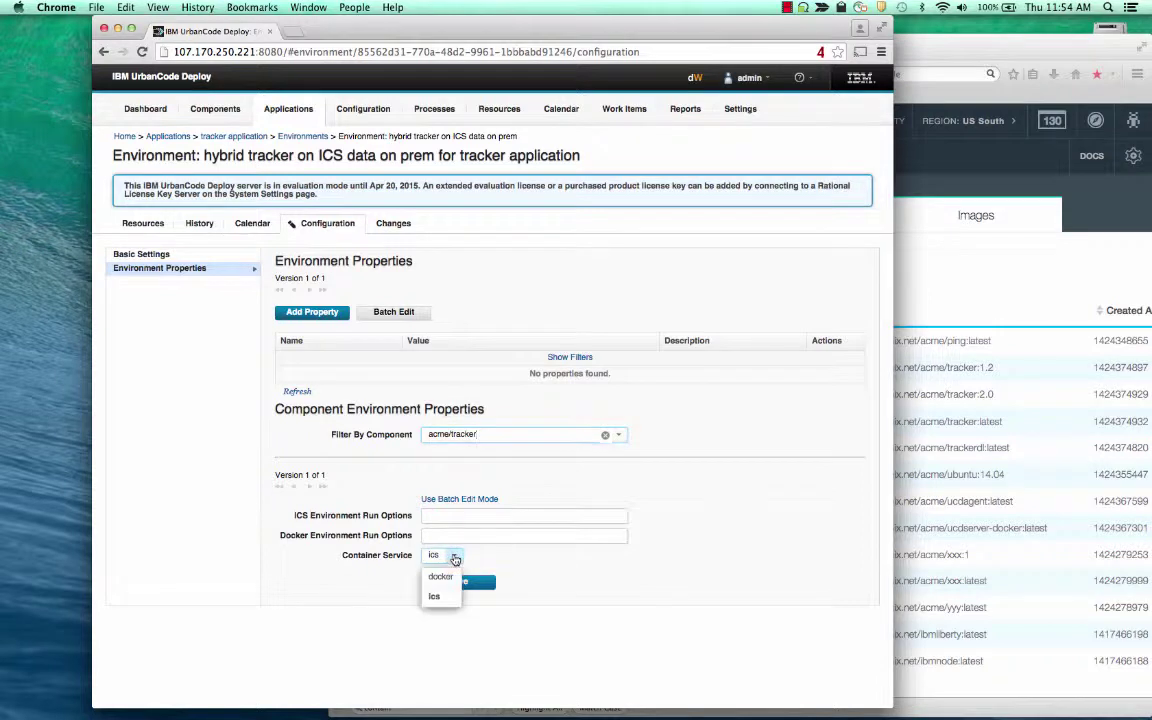
left_click(452, 517)
key("super+v")
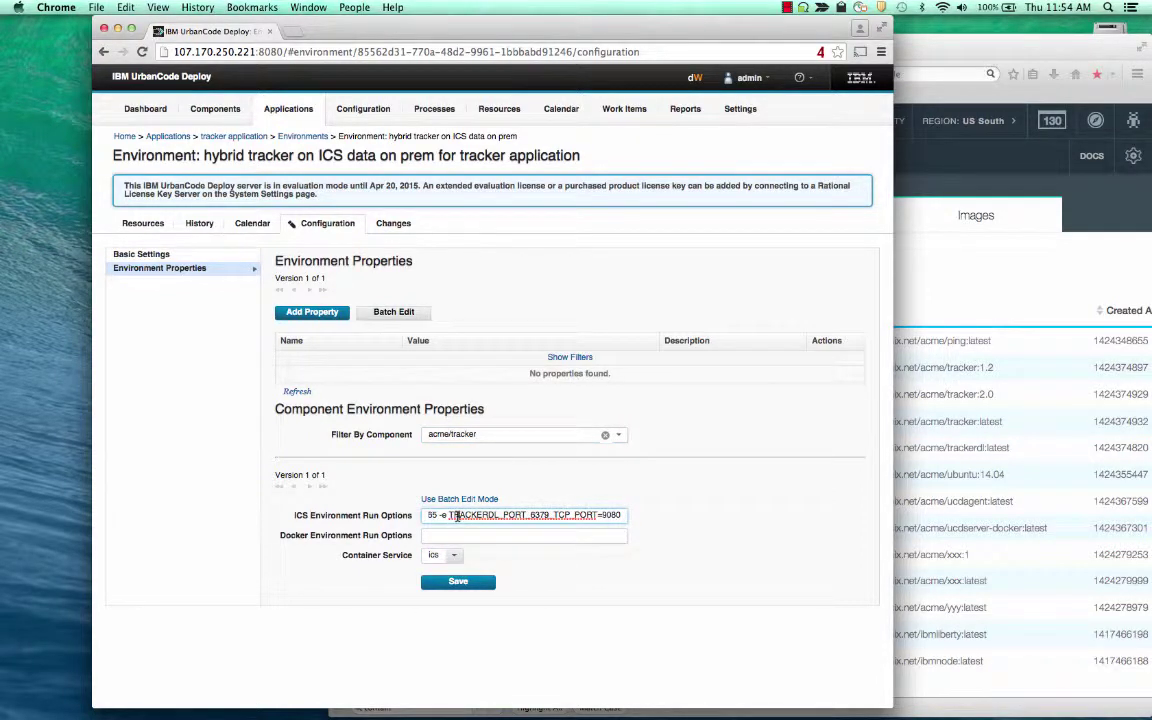
key("super+a")
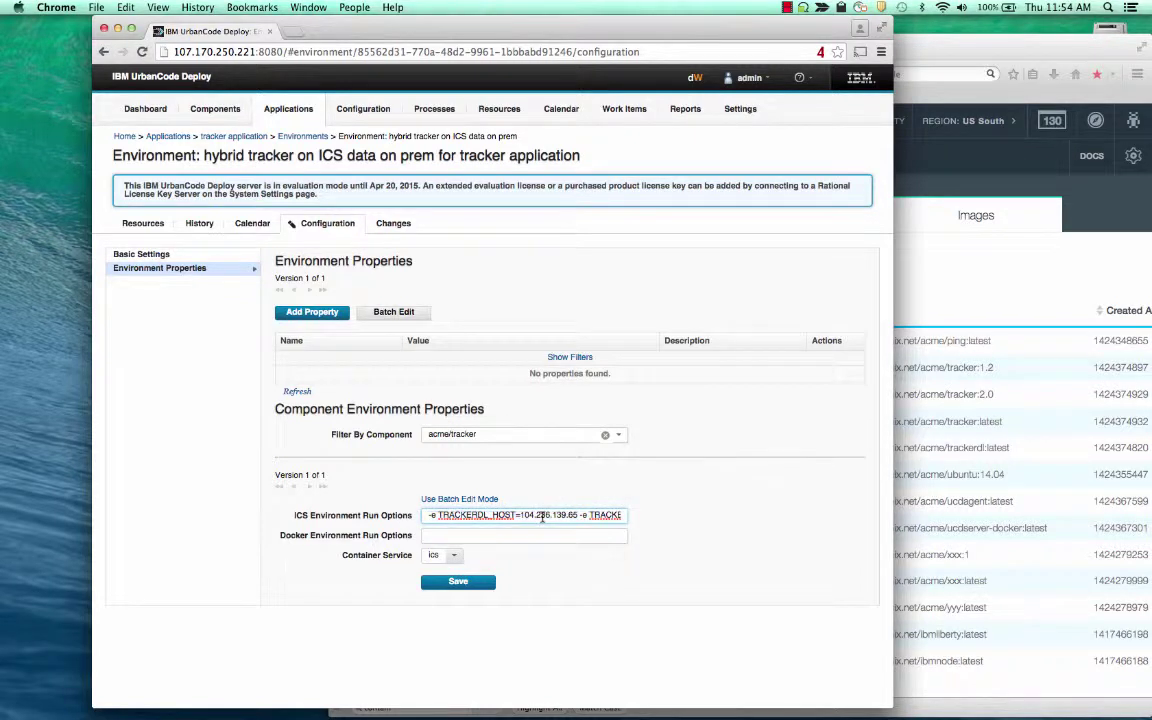
left_click(521, 515)
key("Right")
key("Right")
key("Right")
key("Right")
key("Right")
key("Right")
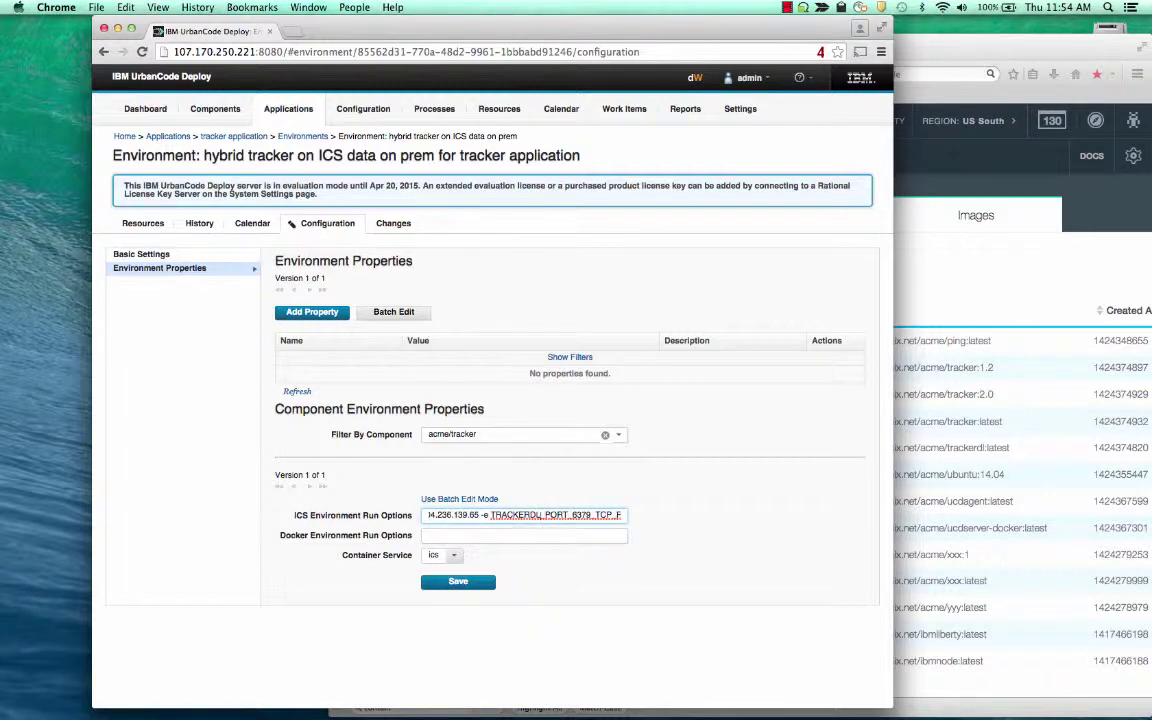
key("Right")
key("Right")
key("Right")
key("Right")
key("Right")
key("Right")
key("Right")
key("Right")
key("Right")
key("Right")
key("Right")
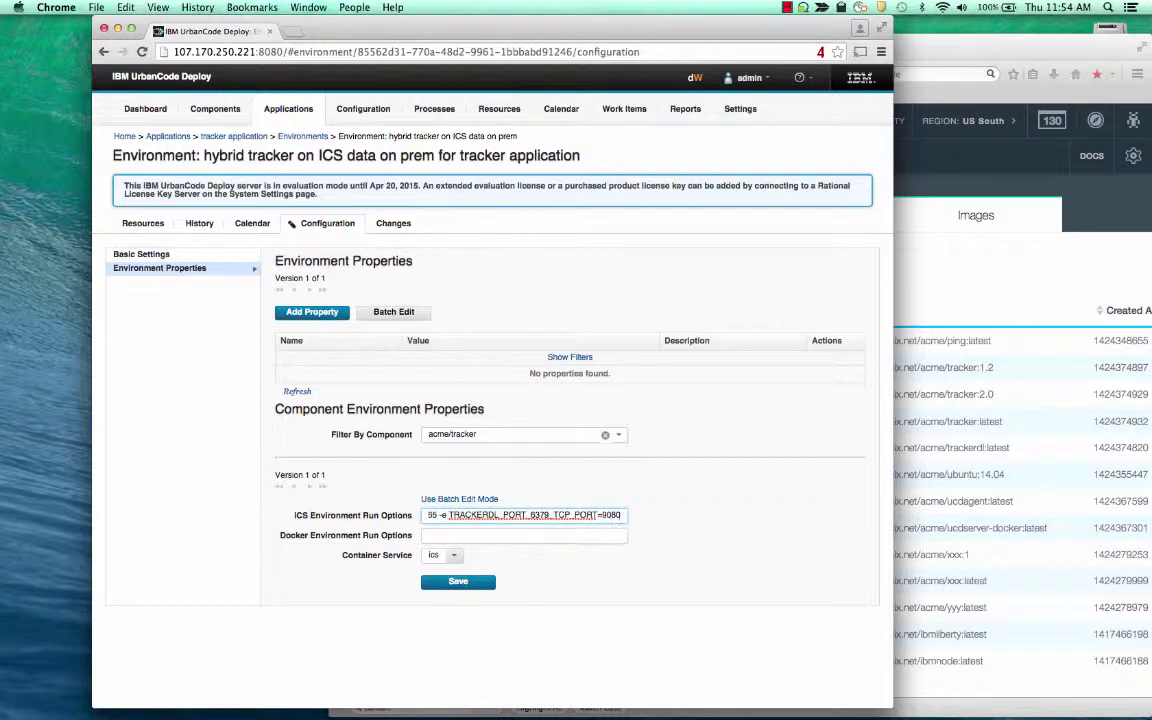
left_click(458, 581)
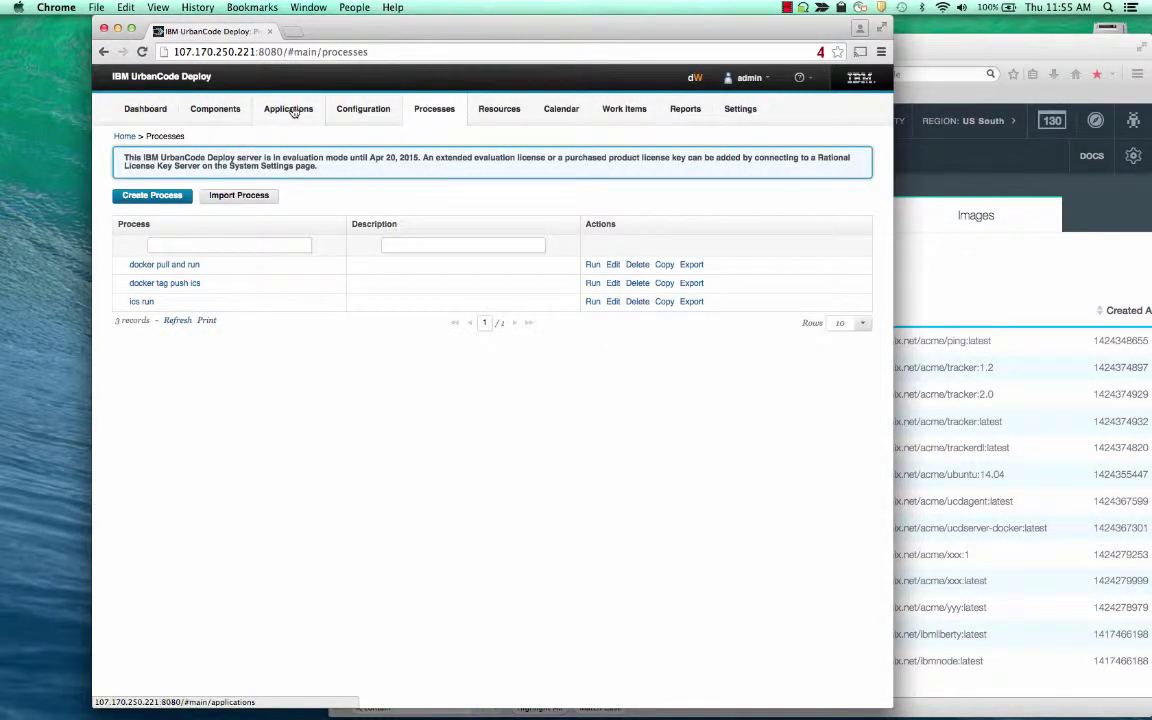
left_click(294, 112)
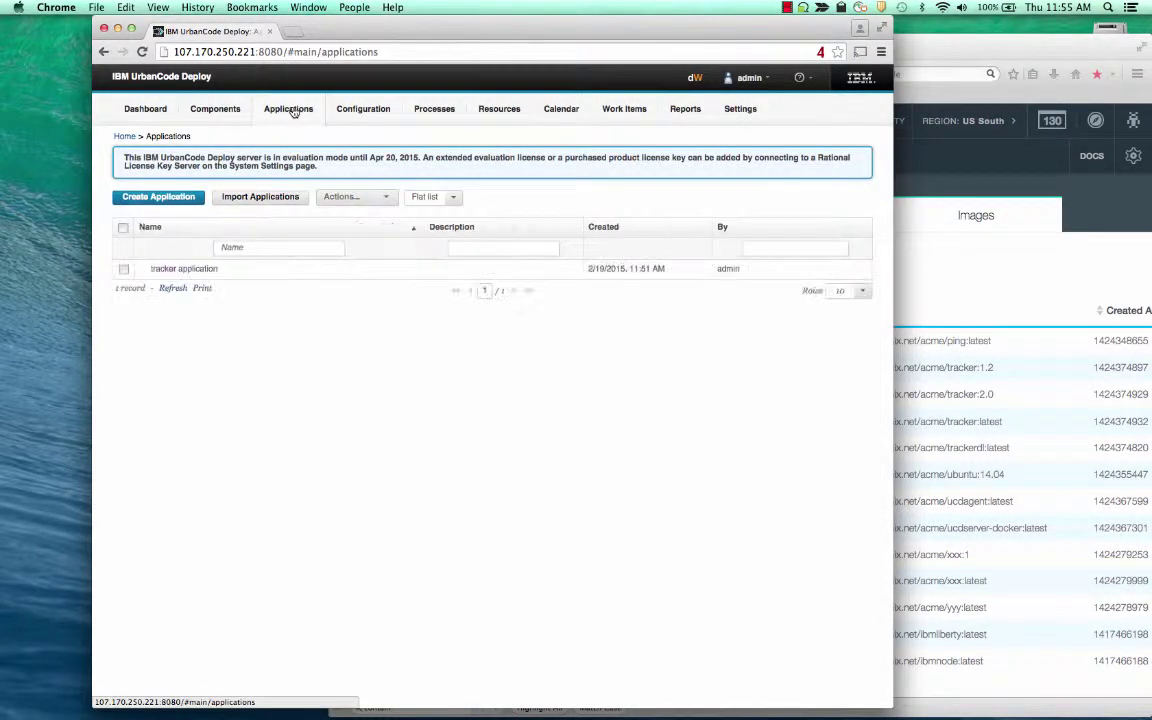
Step: Run the dynamic IP bind process for acme/trackerdl version latest d33dc4a7 on the hybrid tracker environment
left_click(172, 268)
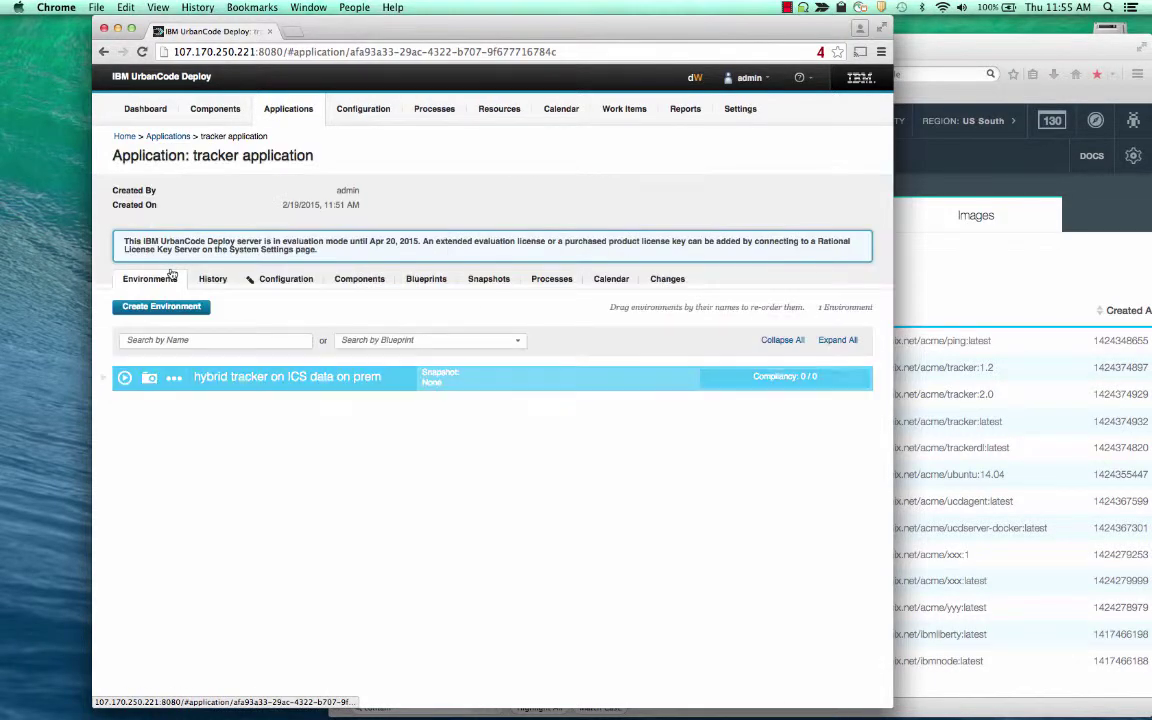
left_click(361, 280)
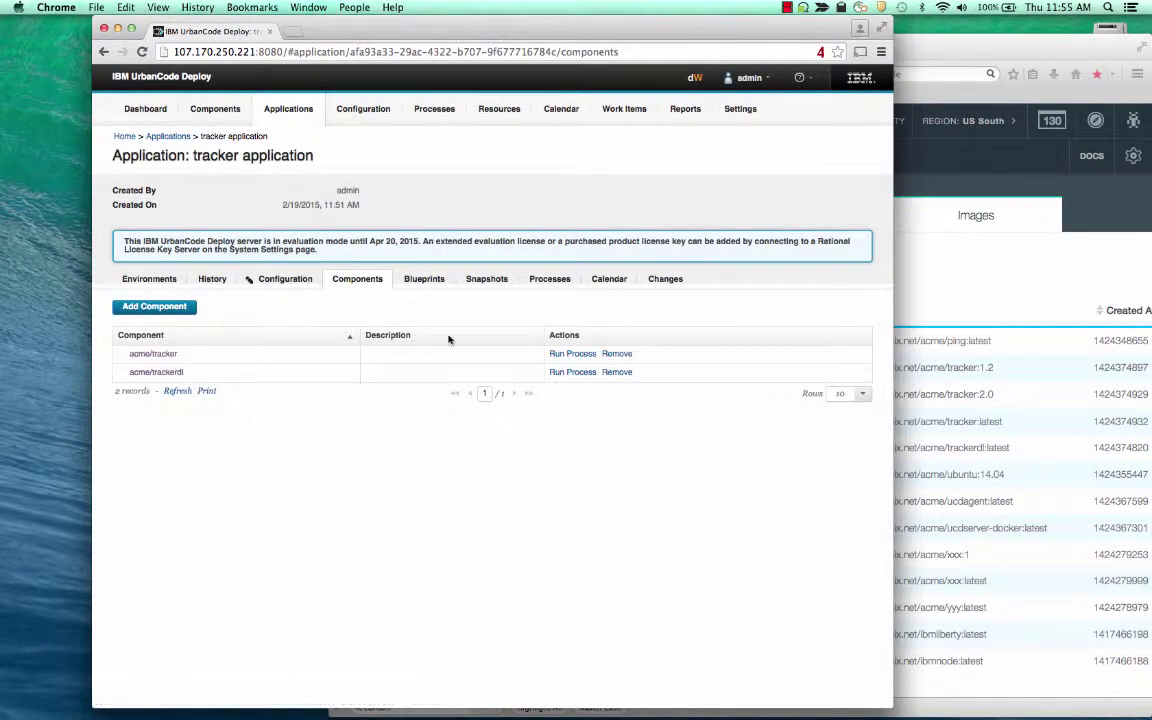
left_click(571, 378)
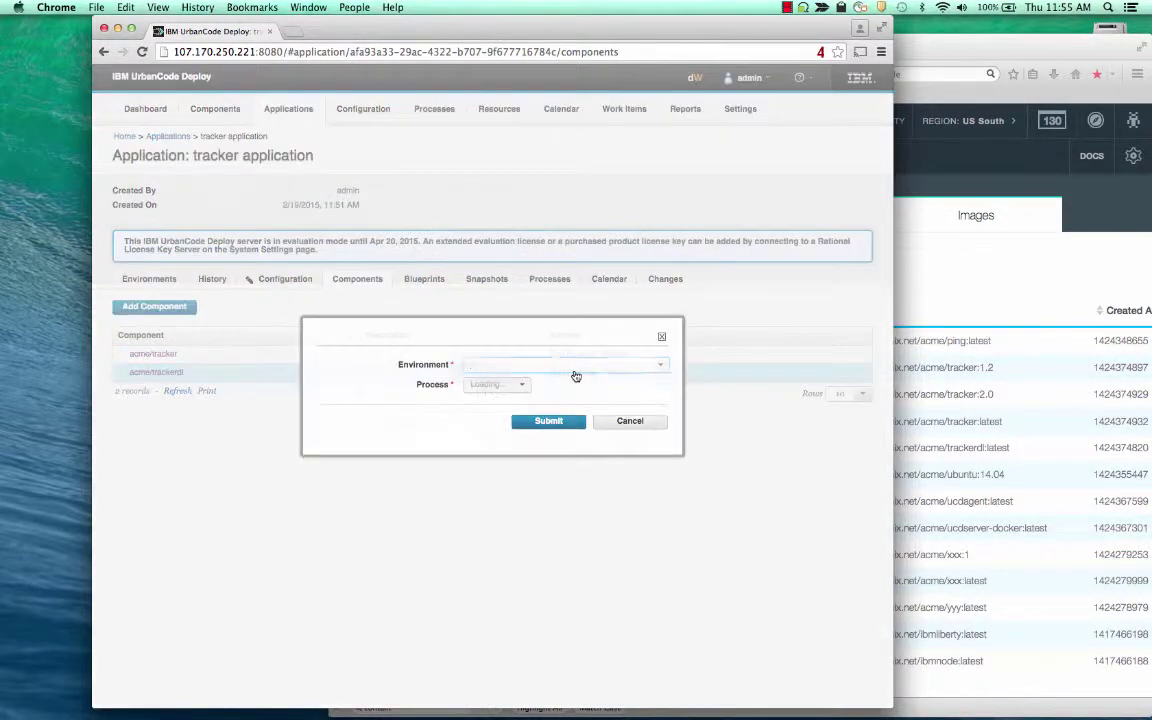
left_click(657, 356)
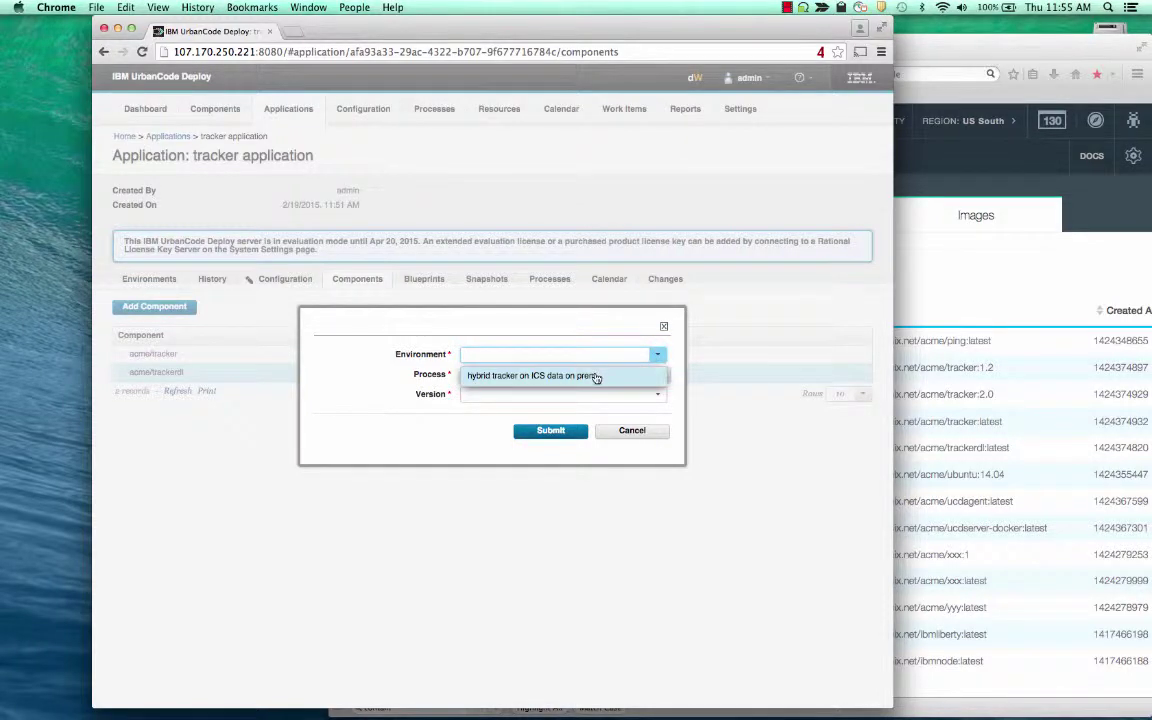
left_click(596, 377)
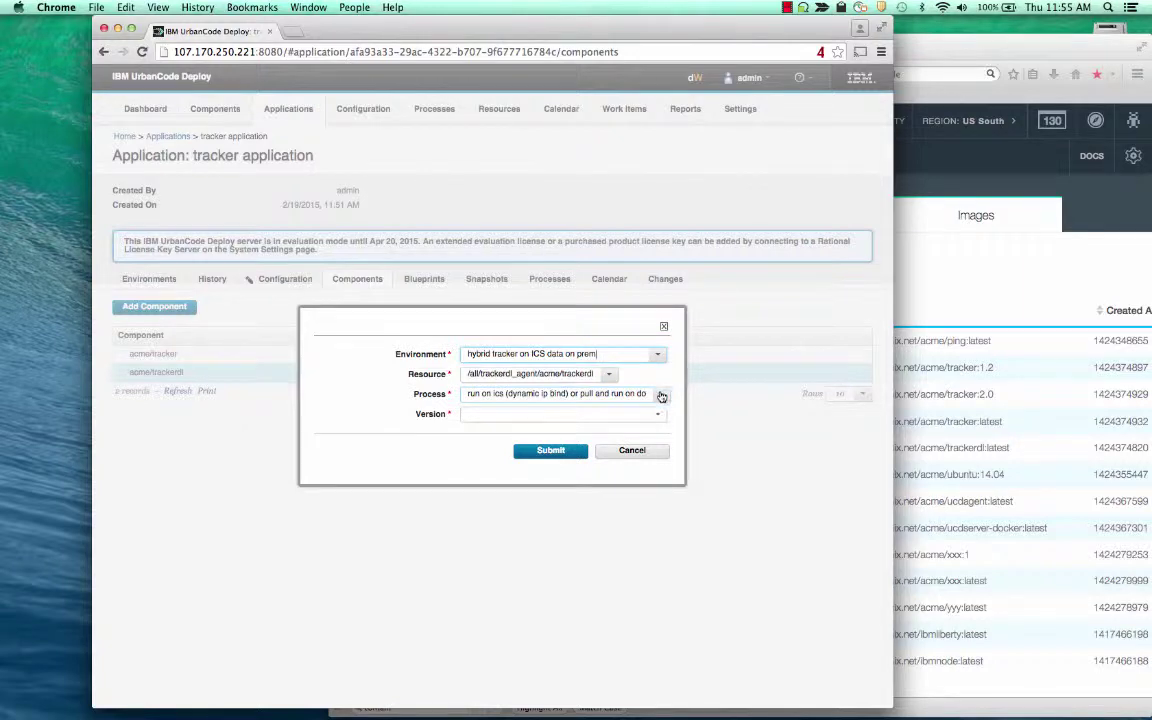
left_click(661, 395)
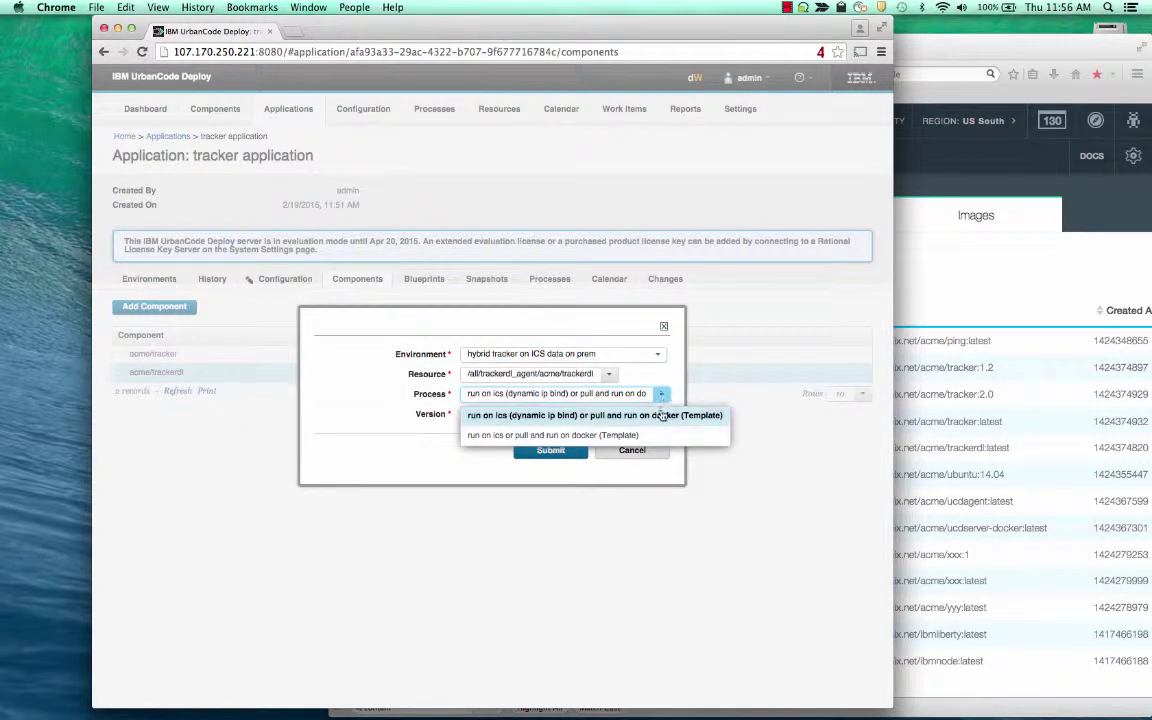
left_click(663, 416)
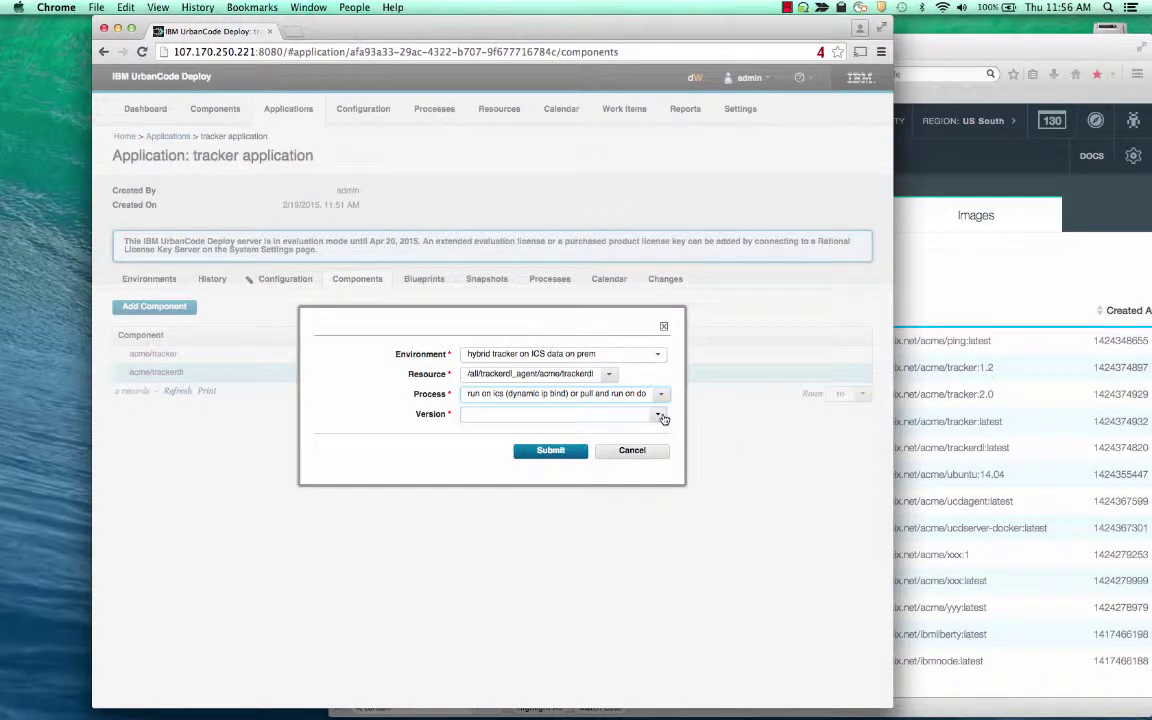
left_click(660, 416)
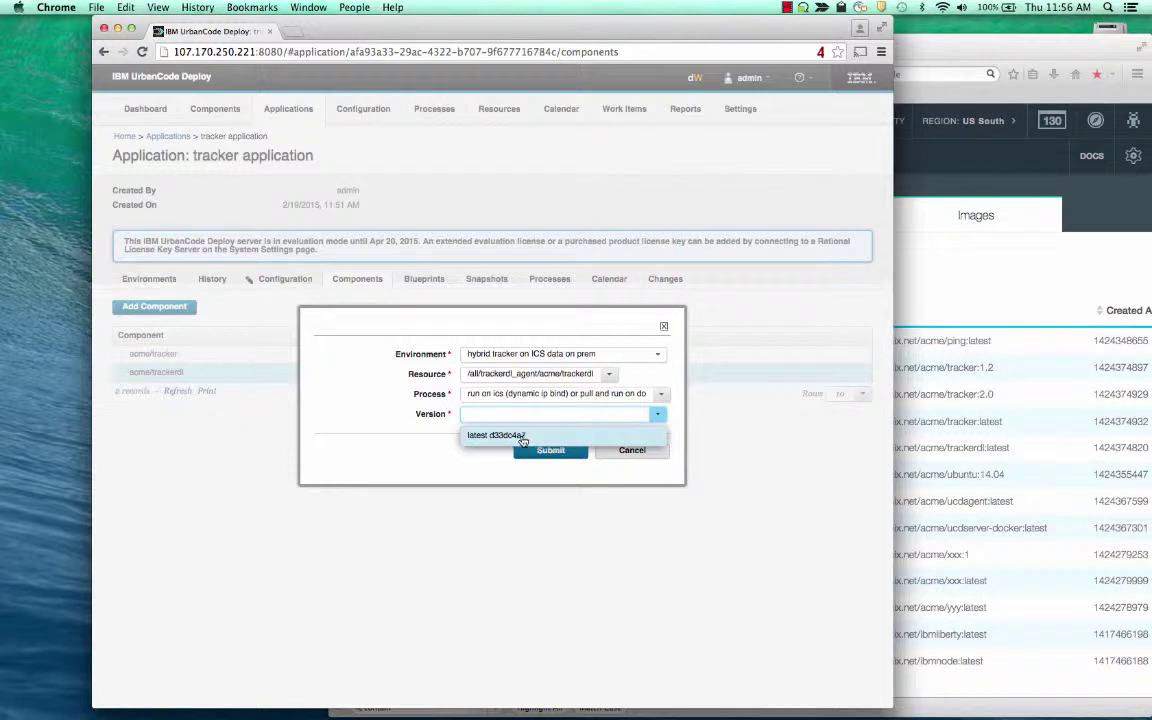
left_click(520, 436)
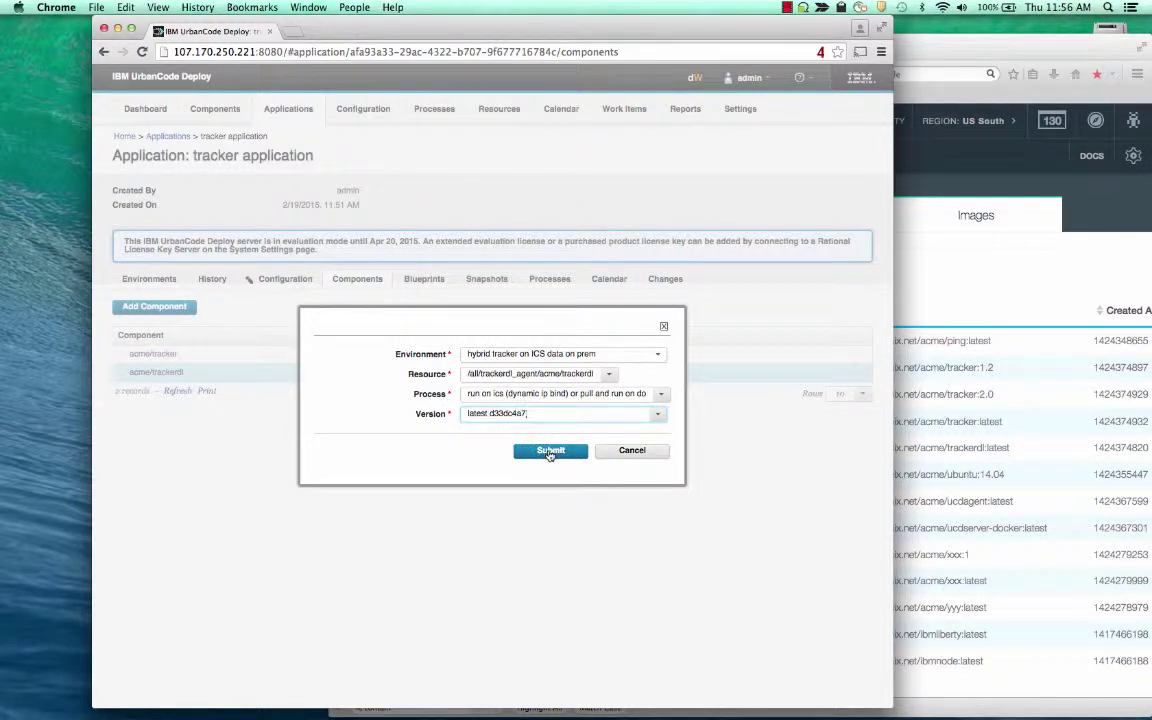
left_click(550, 451)
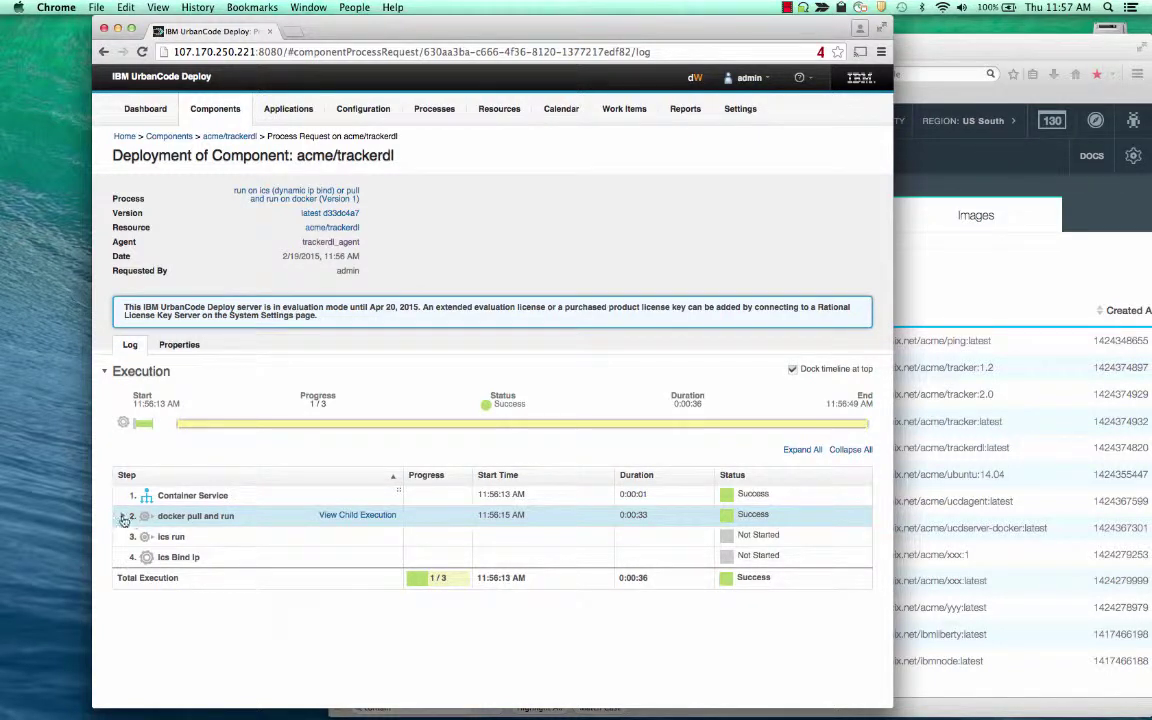
Step: Open the docker pull and run child execution and read the Docker Run step's output log
left_click(353, 516)
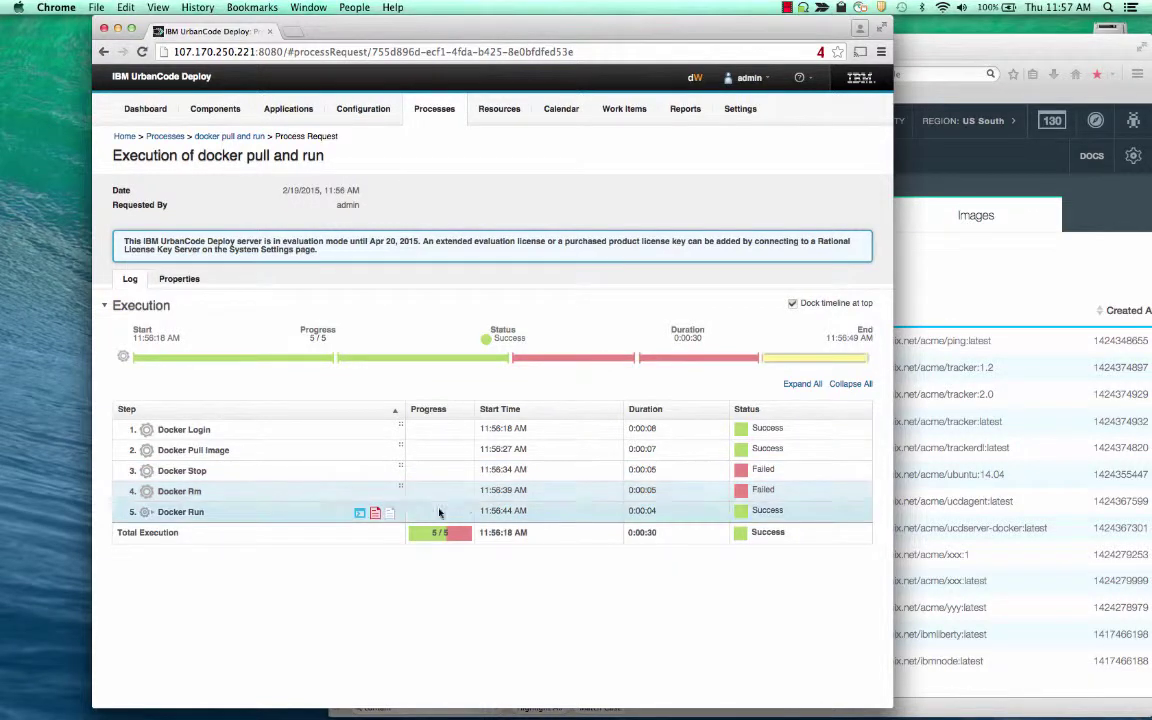
left_click(361, 514)
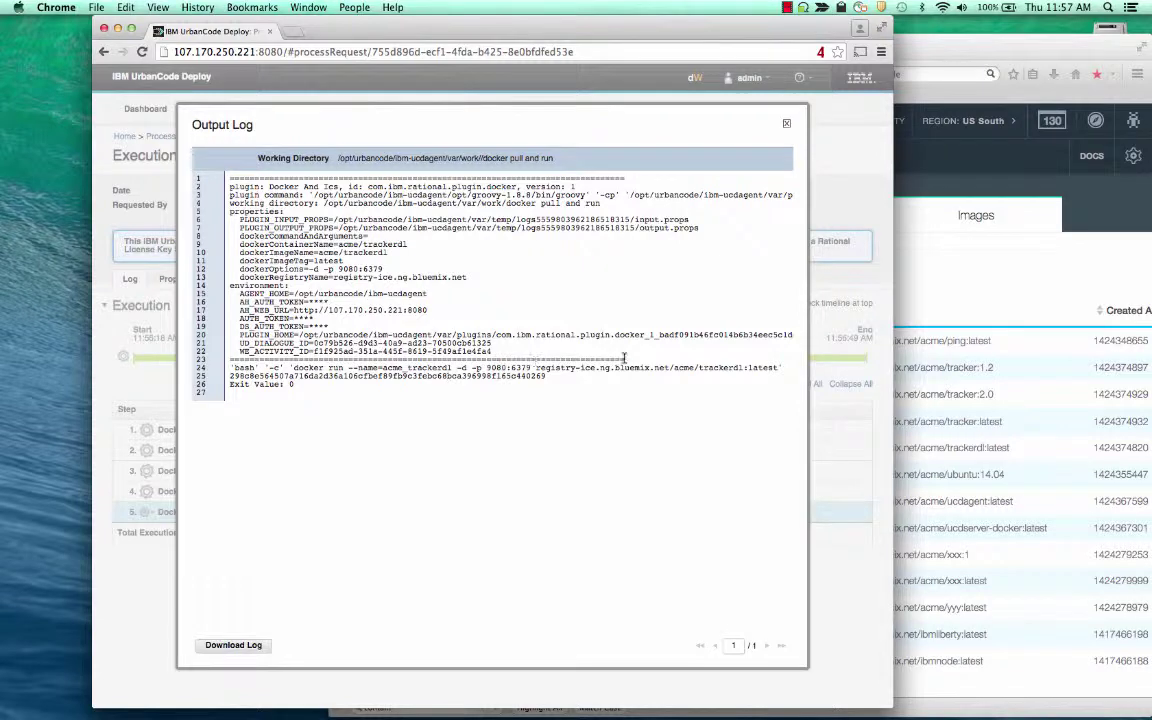
left_click(787, 125)
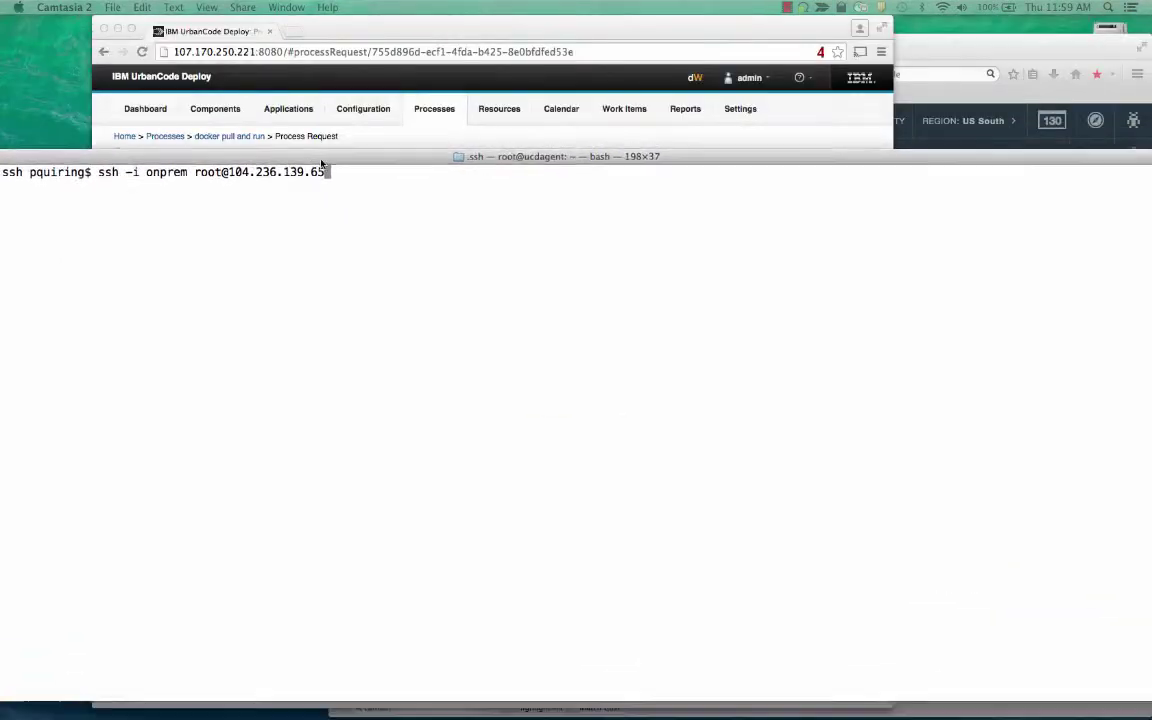
Step: SSH into the on-prem host and confirm with docker ps that trackerdl maps 0.0.0.0:9080->6379
left_click_drag(321, 164, 437, 172)
left_click(440, 174)
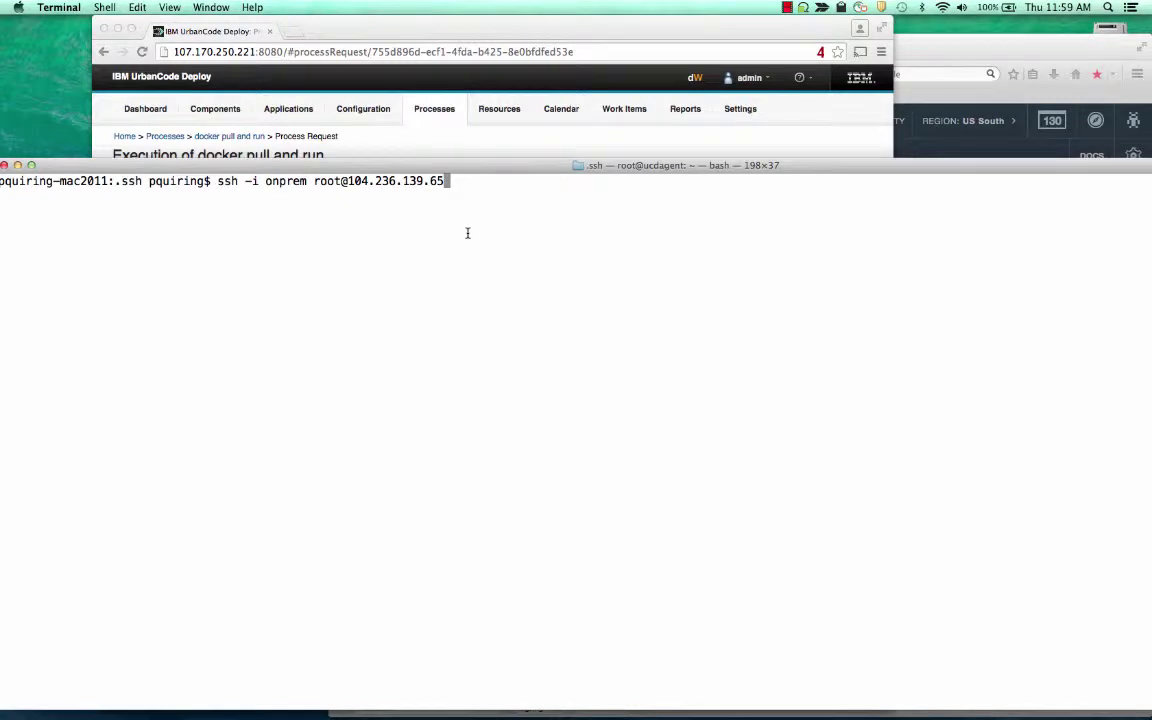
key("Return")
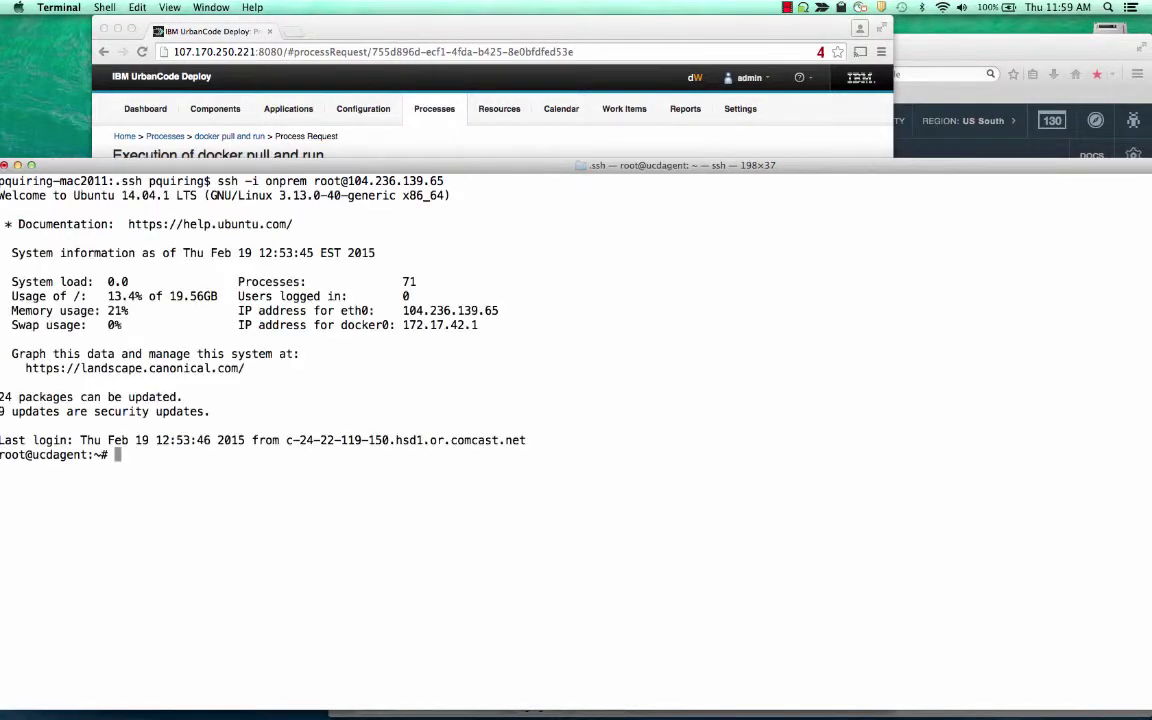
type("docker ps")
key("Return")
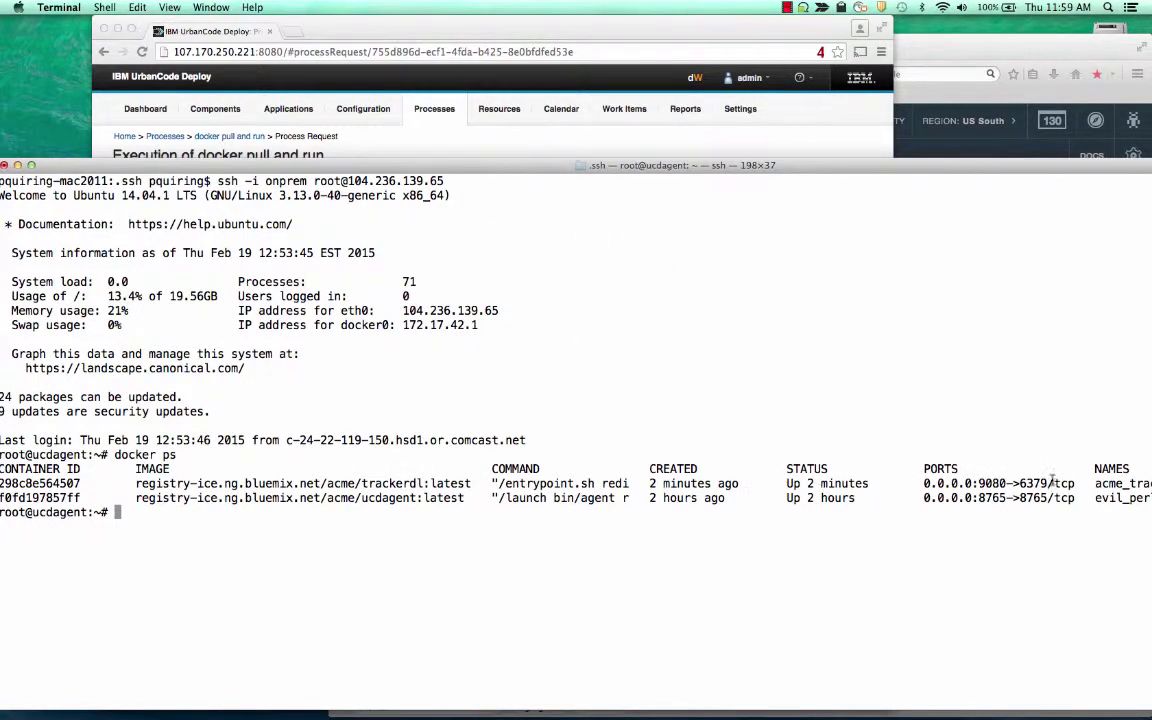
left_click_drag(979, 483, 1037, 484)
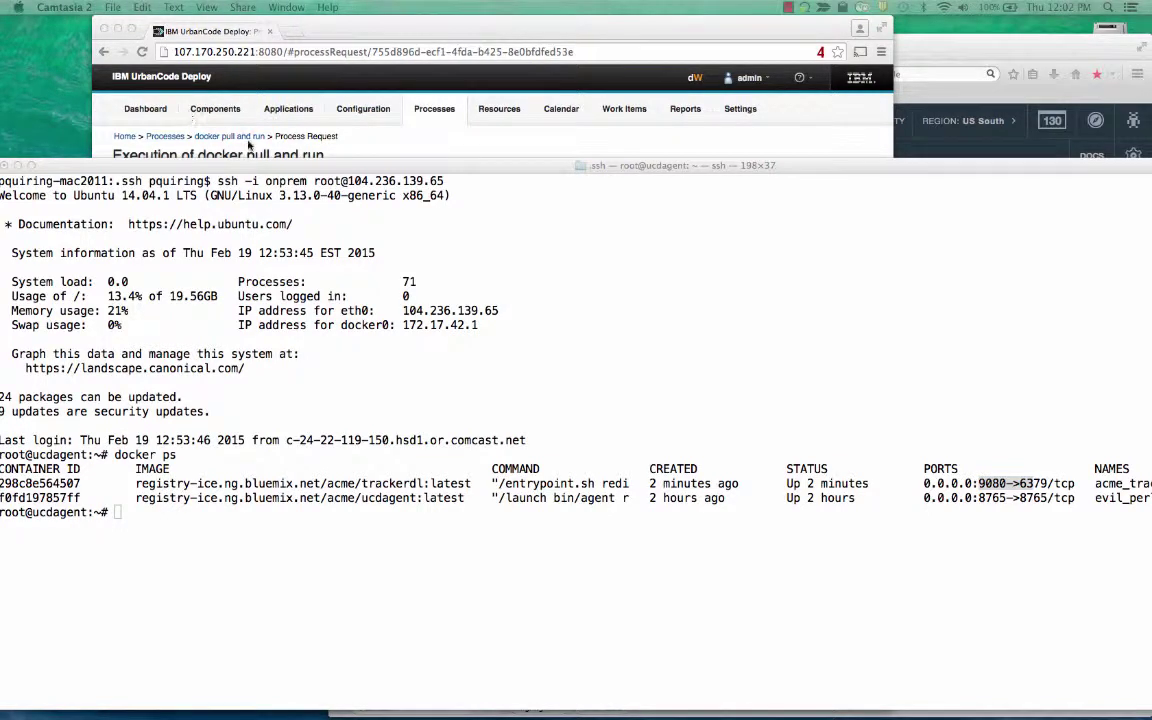
left_click(257, 167)
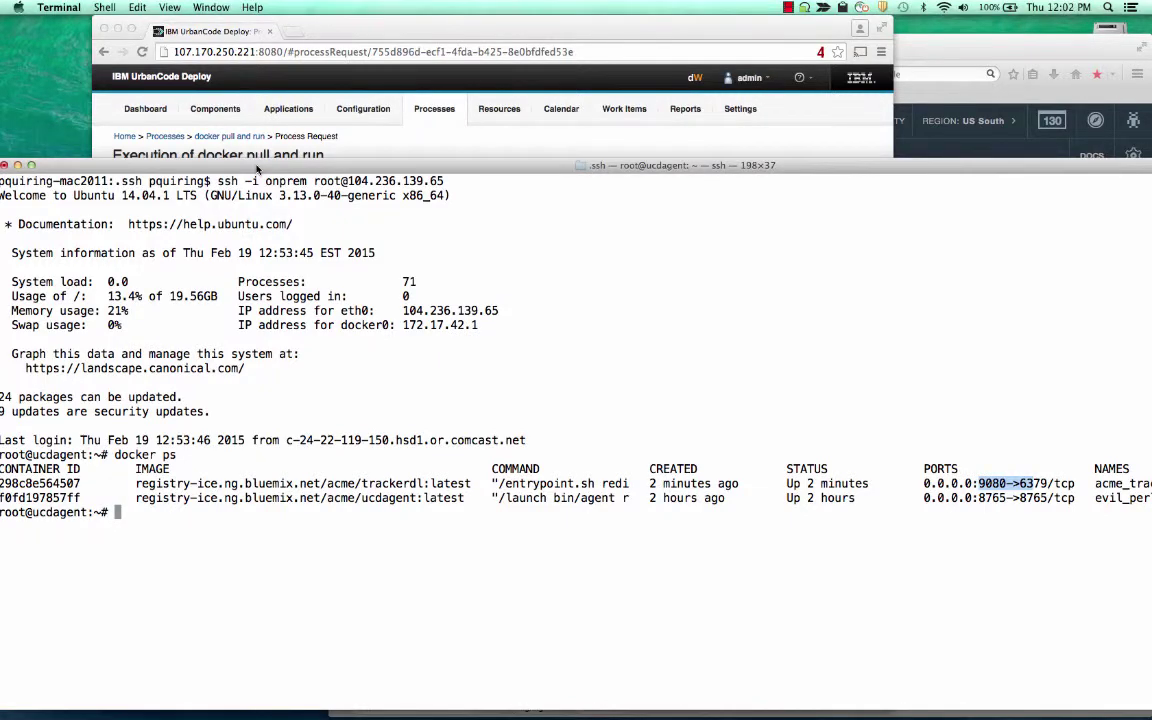
left_click(103, 52)
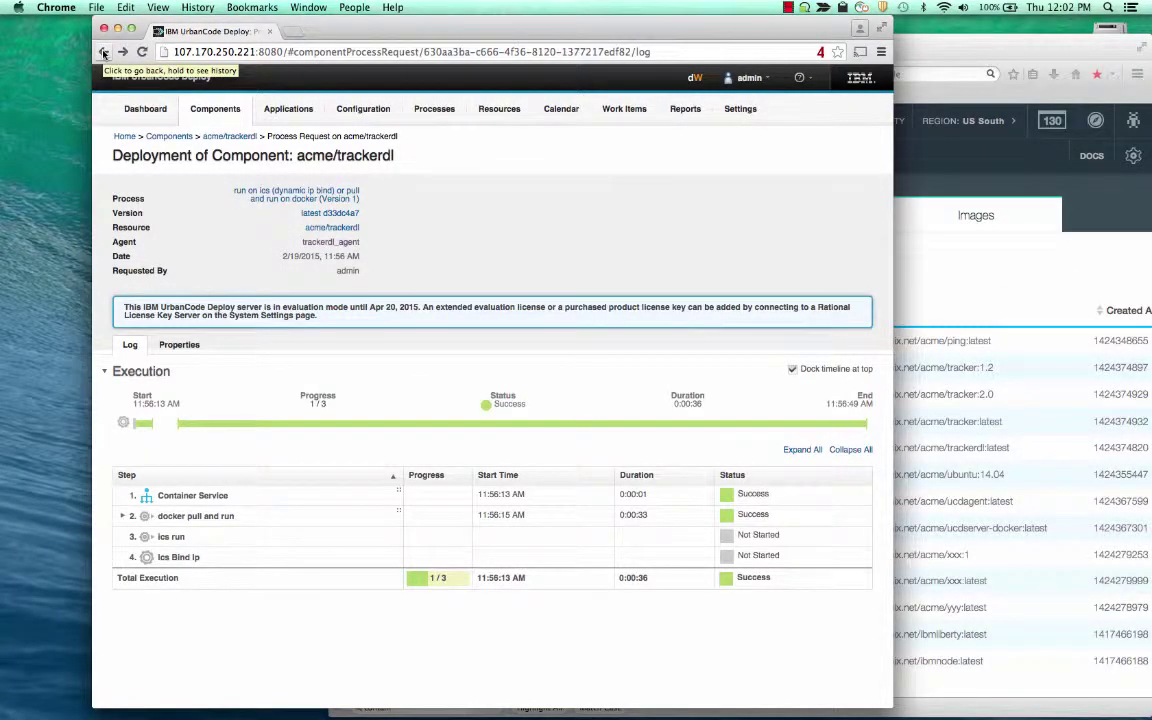
Step: Submit a process run of acme/tracker version 1.2 fc7345ed to the hybrid tracker environment
left_click(103, 52)
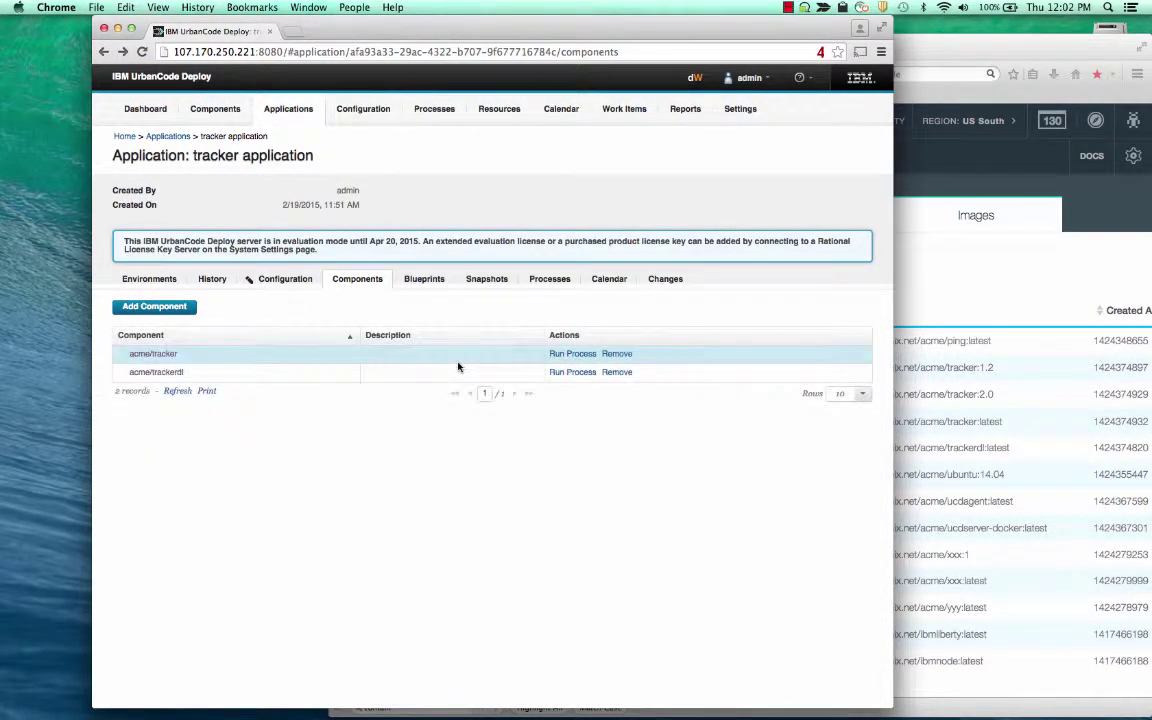
left_click(570, 355)
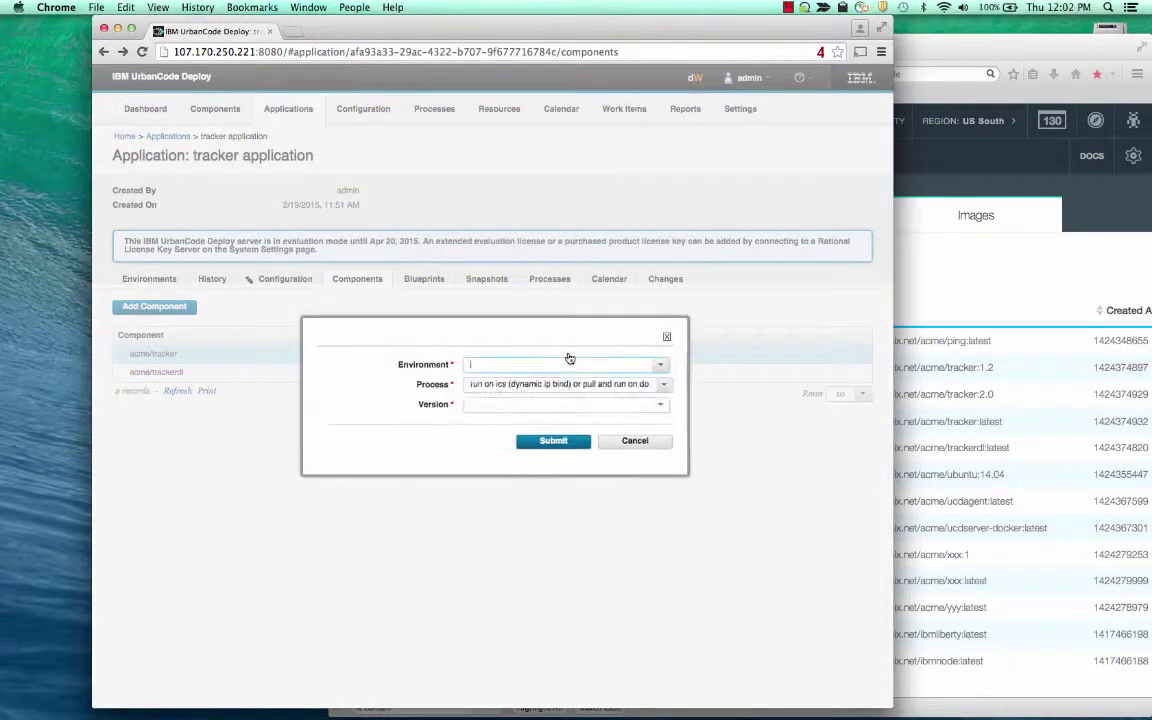
left_click(656, 358)
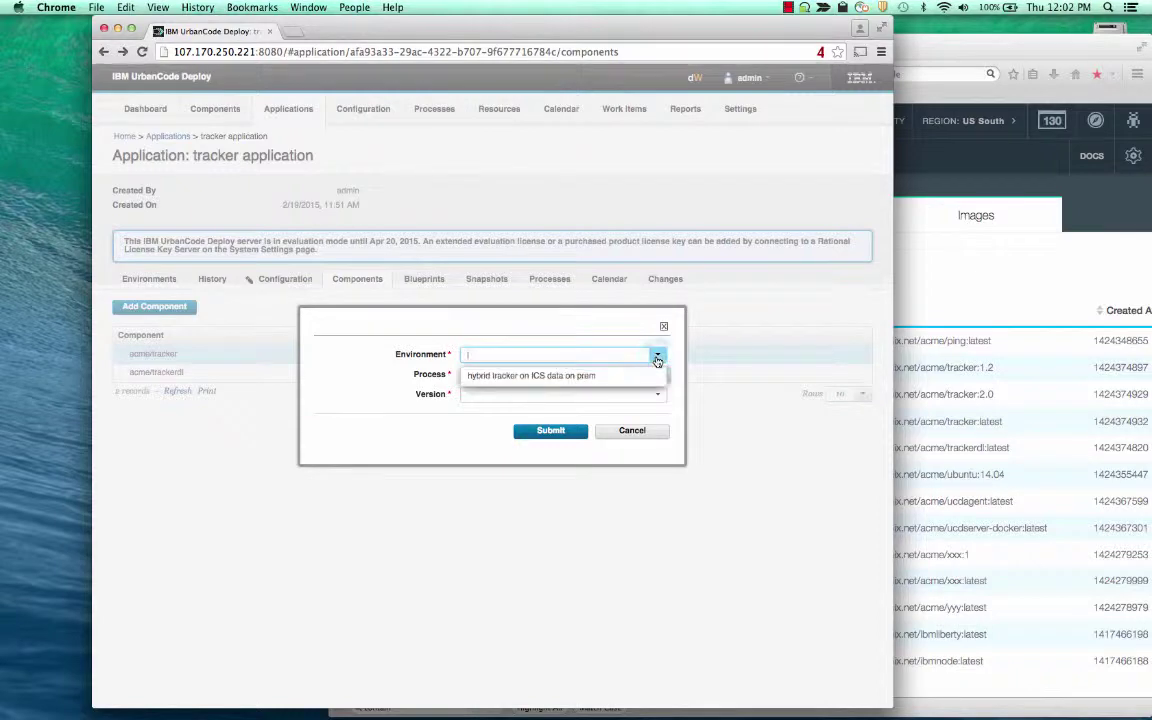
left_click(575, 376)
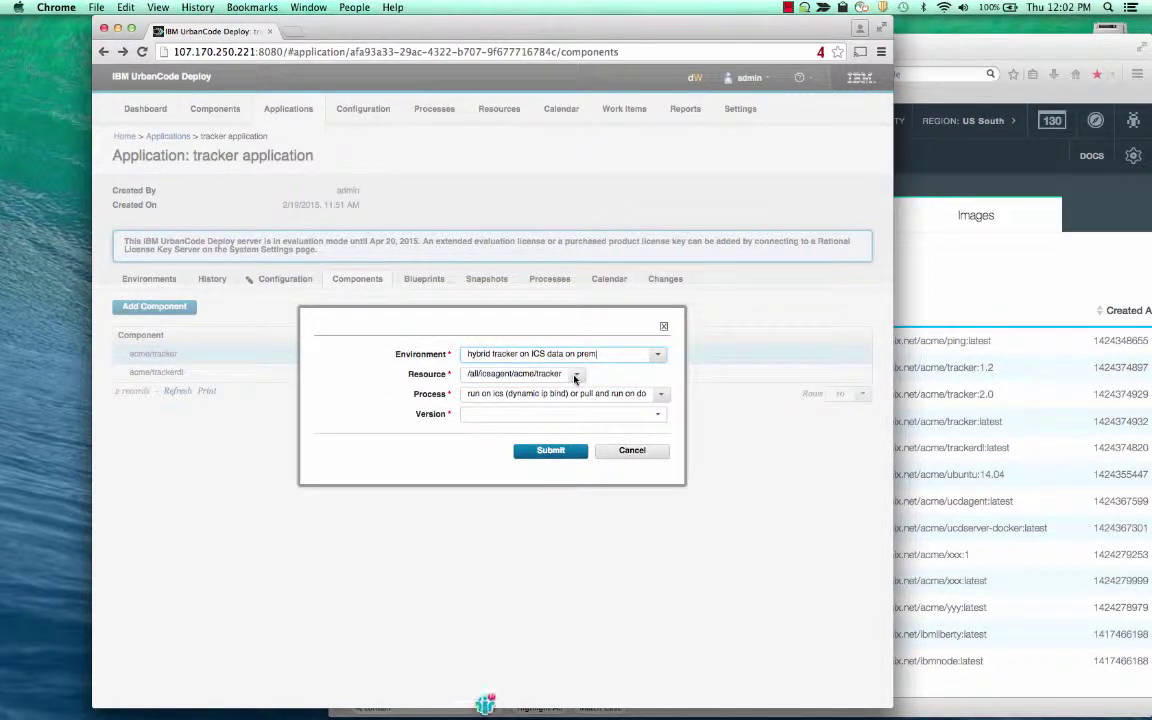
left_click(659, 416)
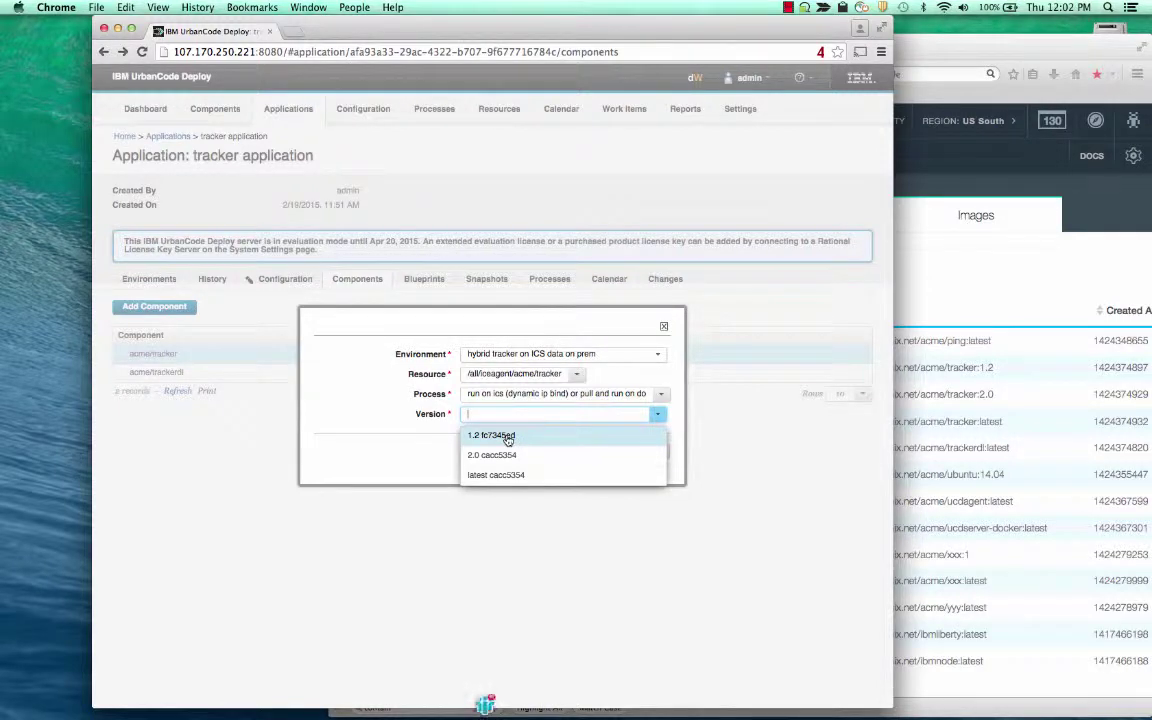
left_click(508, 437)
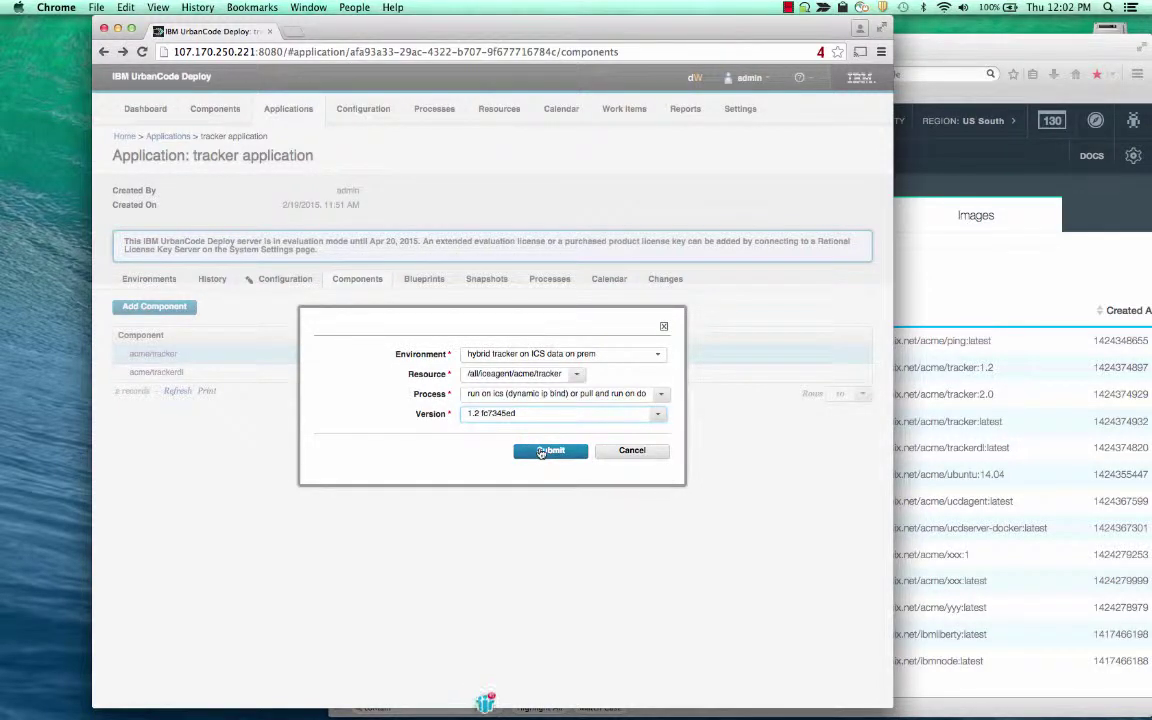
left_click(543, 453)
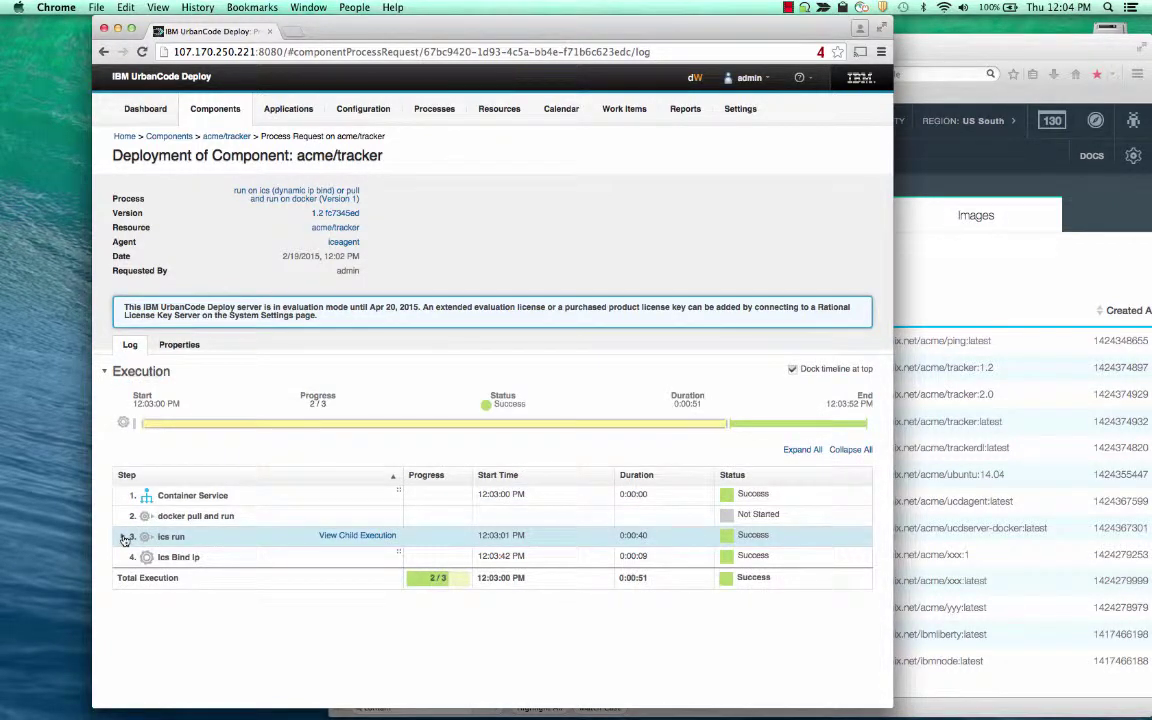
Step: Review the ICS Run Command and Ics Bind Ip output logs showing 129.41.252.174 bound
left_click(125, 538)
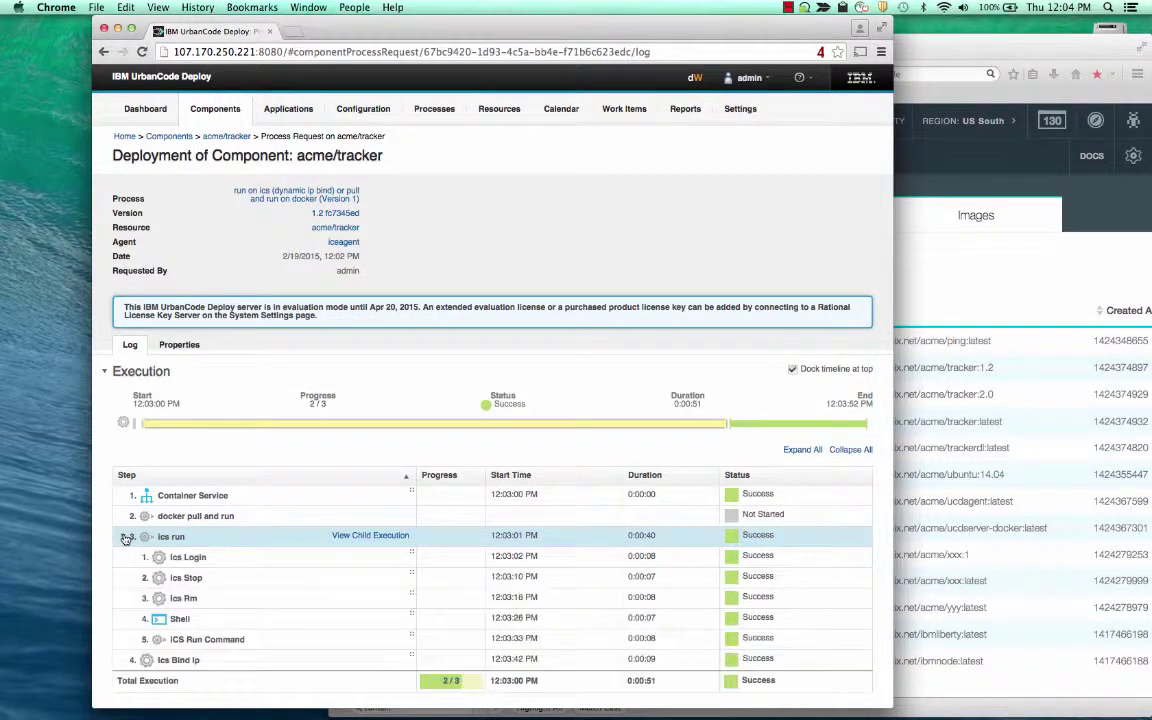
scroll(250, 560, "down", 2)
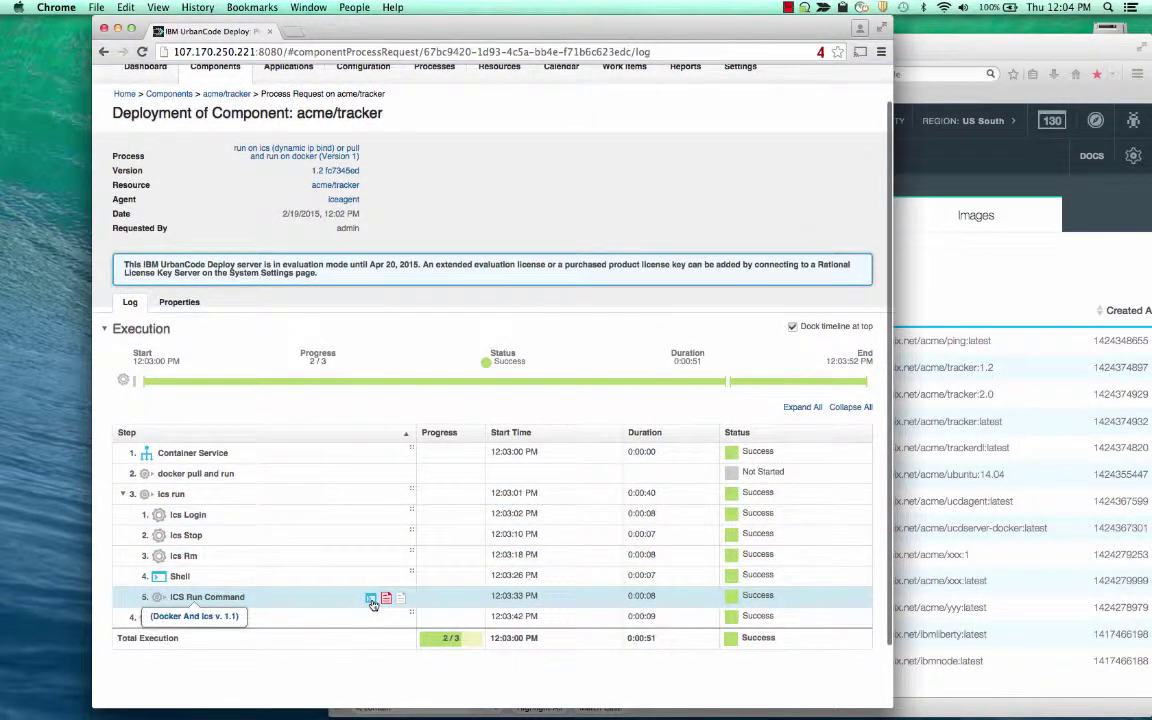
left_click(371, 598)
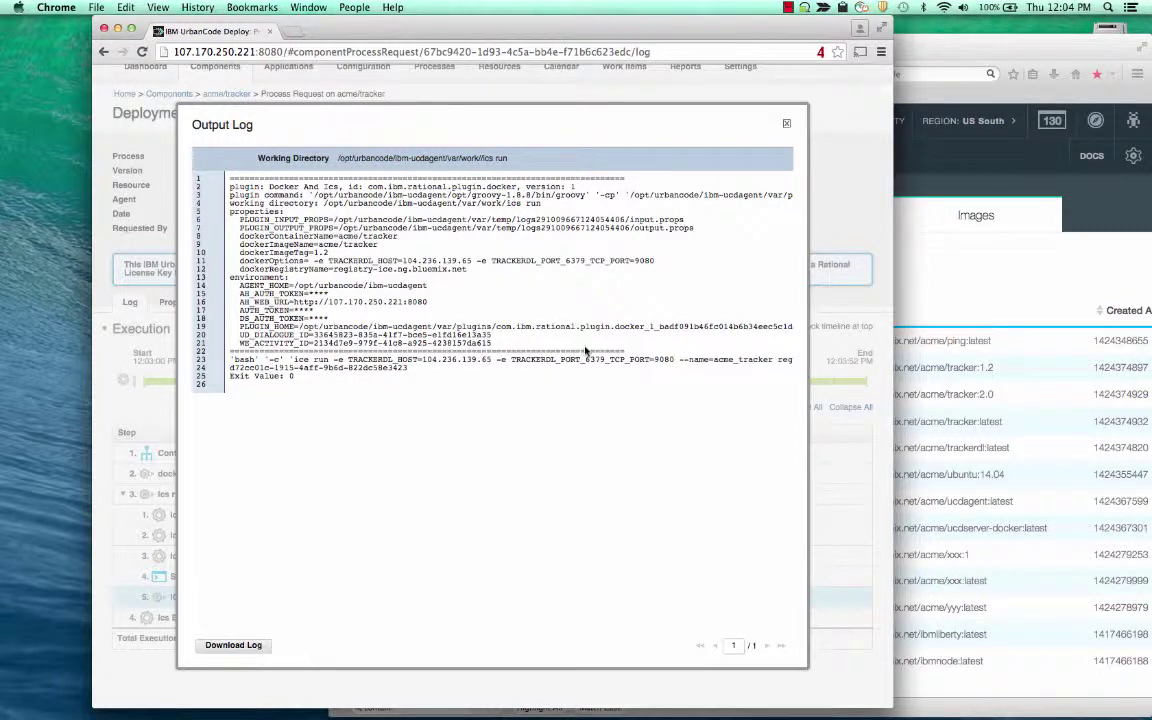
left_click(787, 126)
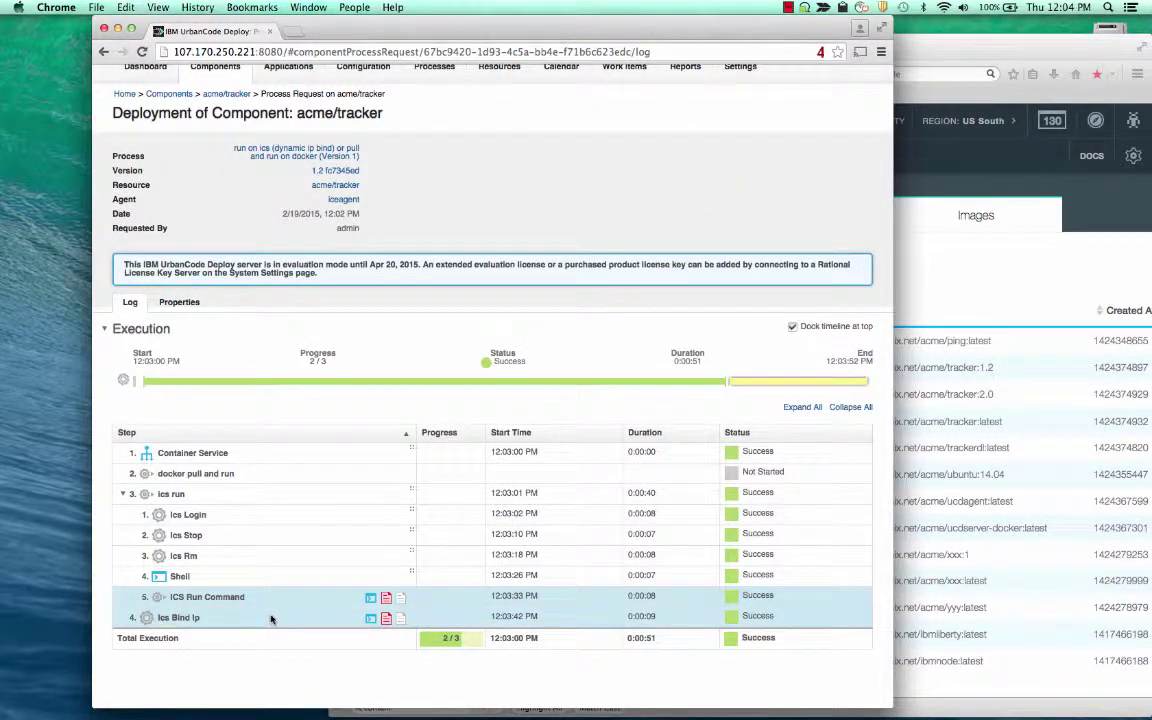
left_click(371, 619)
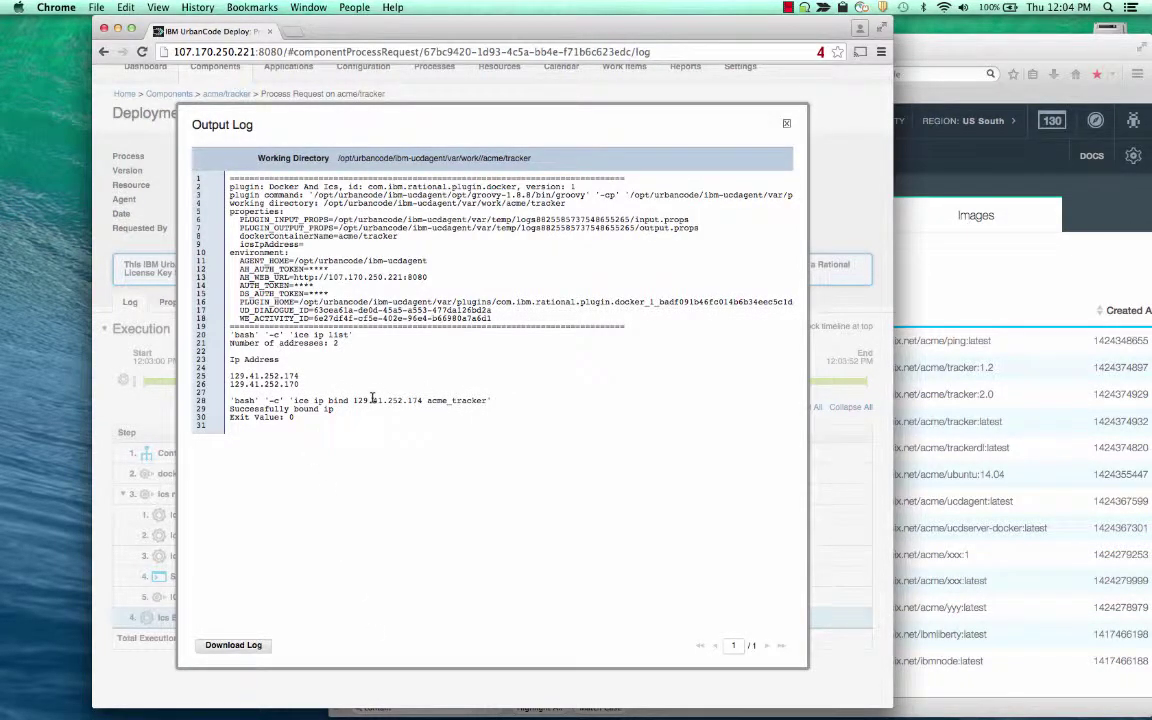
left_click(786, 124)
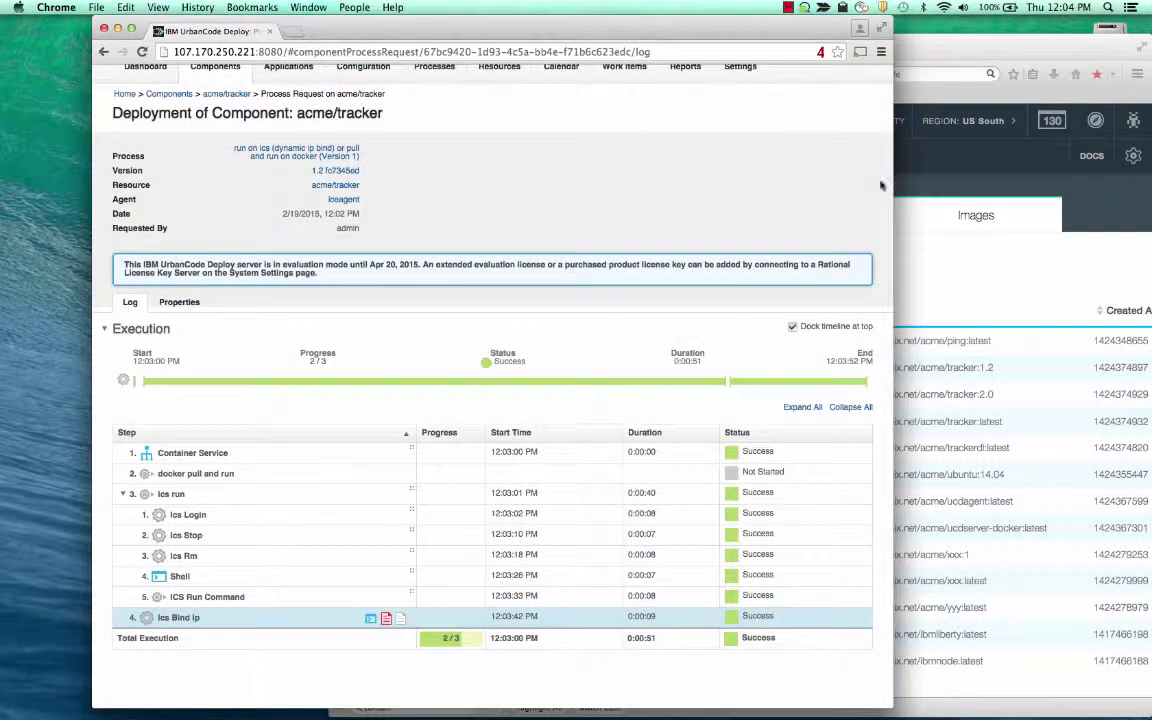
left_click(913, 192)
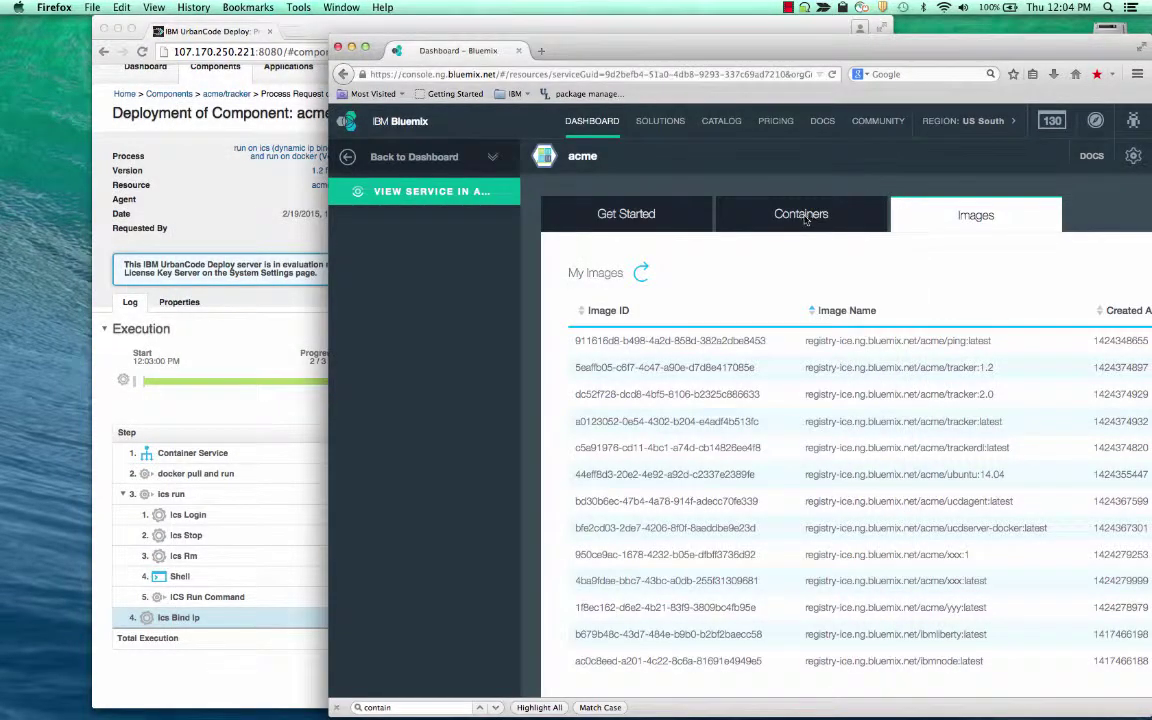
Step: Refresh the Bluemix containers list to show acme_tracker from tracker:1.2 with public IP 129.41.252.174
left_click(805, 216)
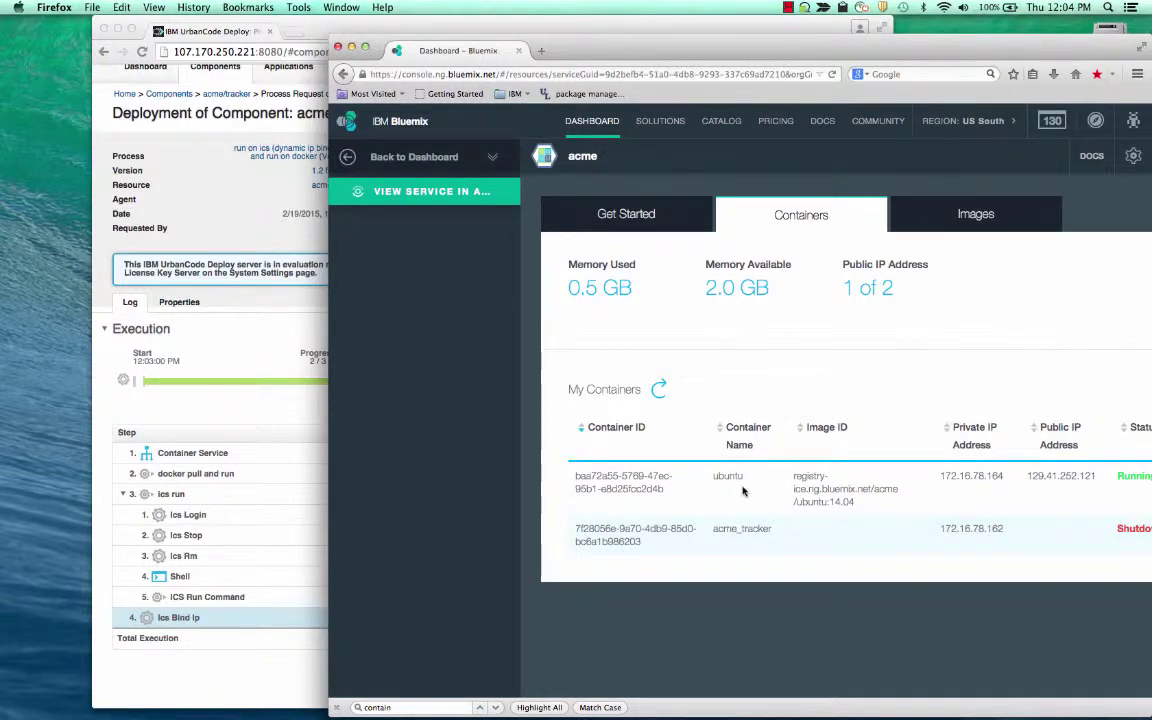
left_click(659, 391)
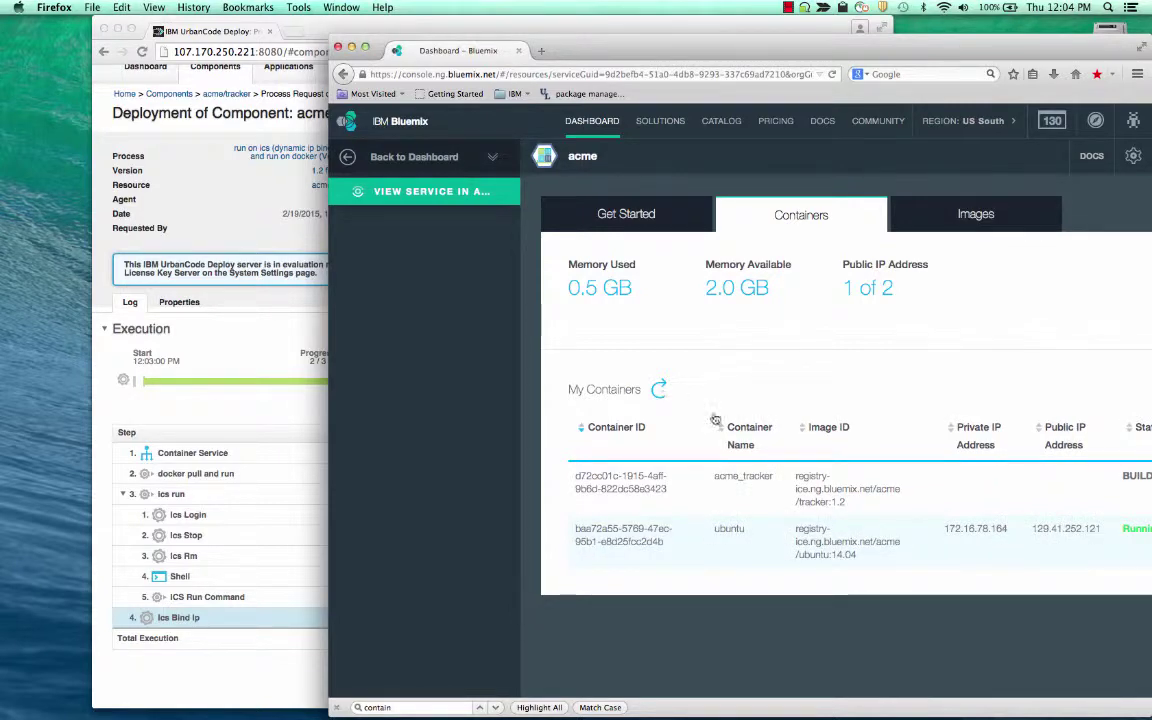
left_click_drag(660, 50, 487, 51)
left_click_drag(977, 228, 1085, 228)
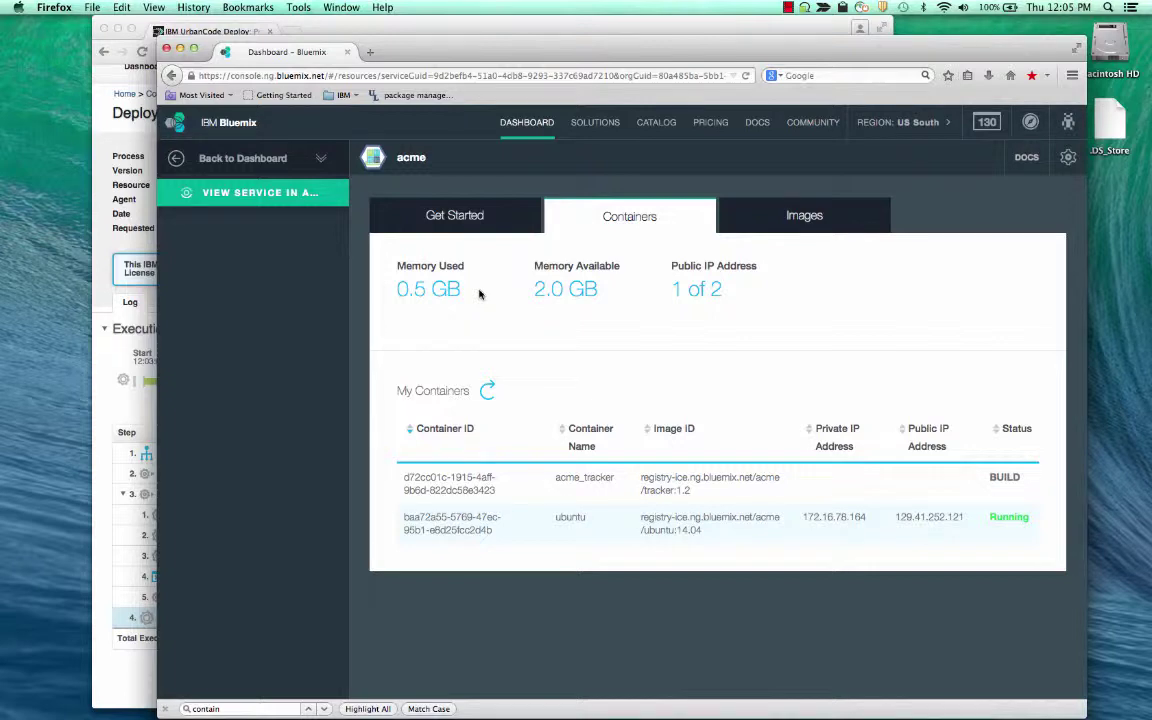
left_click_drag(1087, 385, 942, 385)
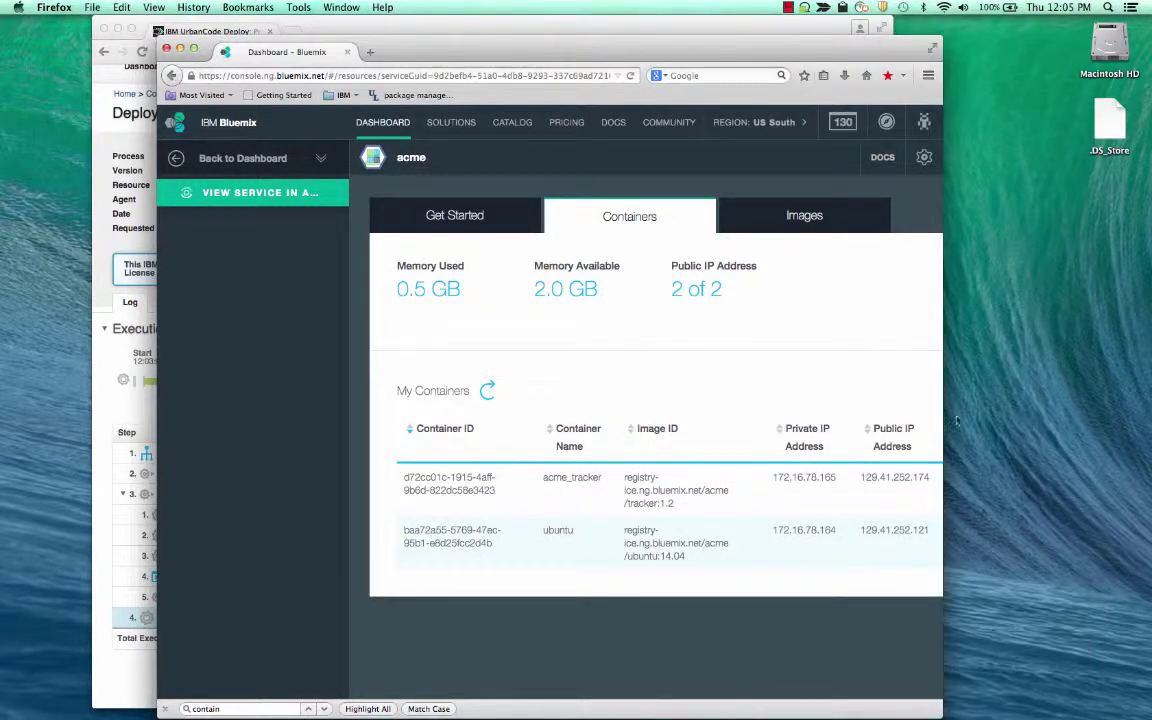